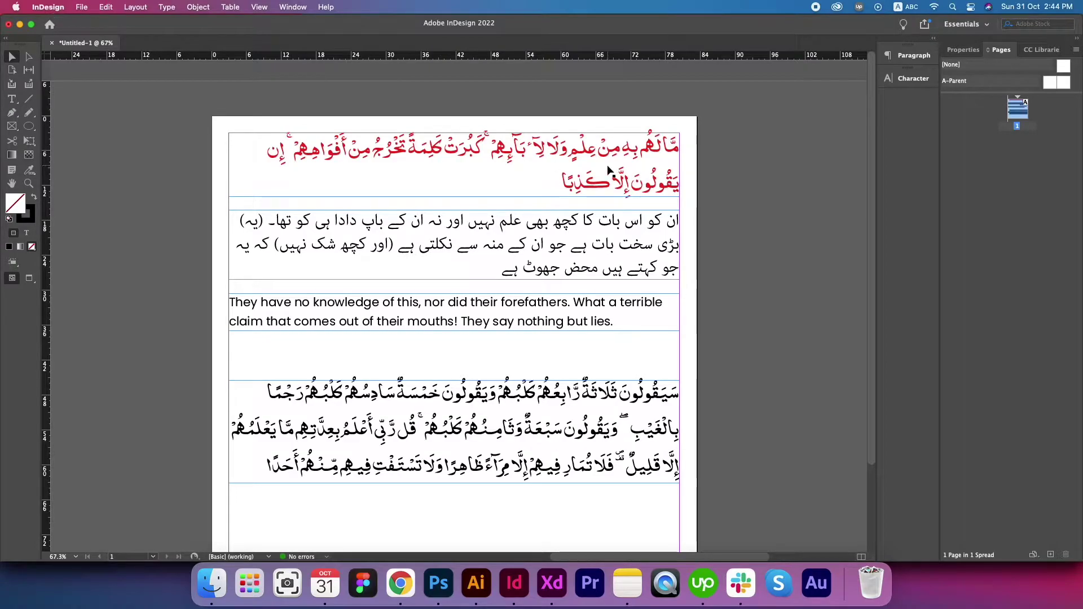
Compare how the open documents display the Arabic text across Photoshop, Illustrator, XD and InDesign
click(439, 584)
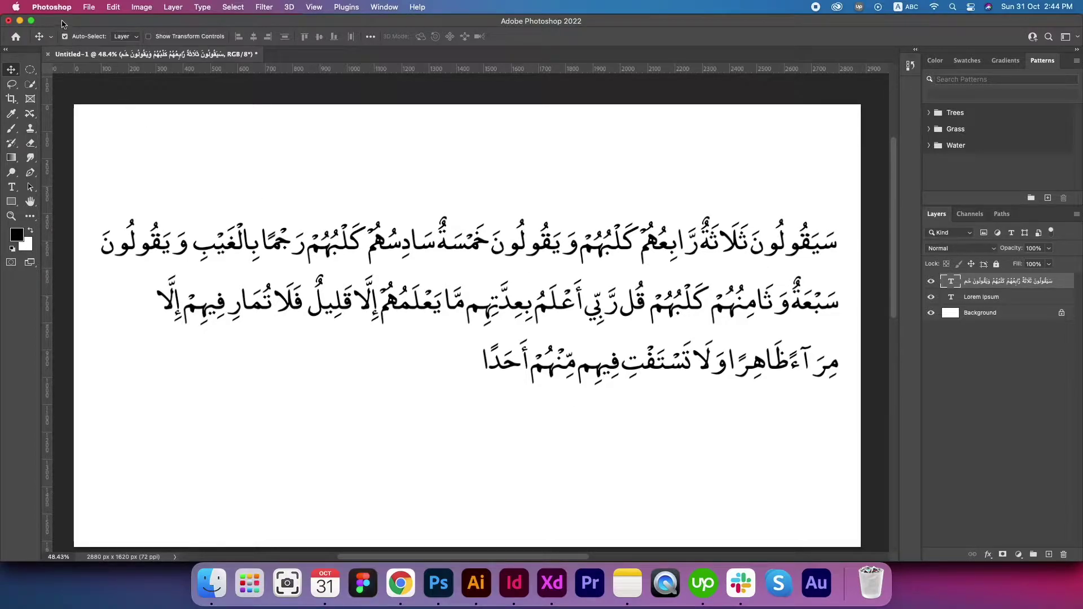
click(476, 584)
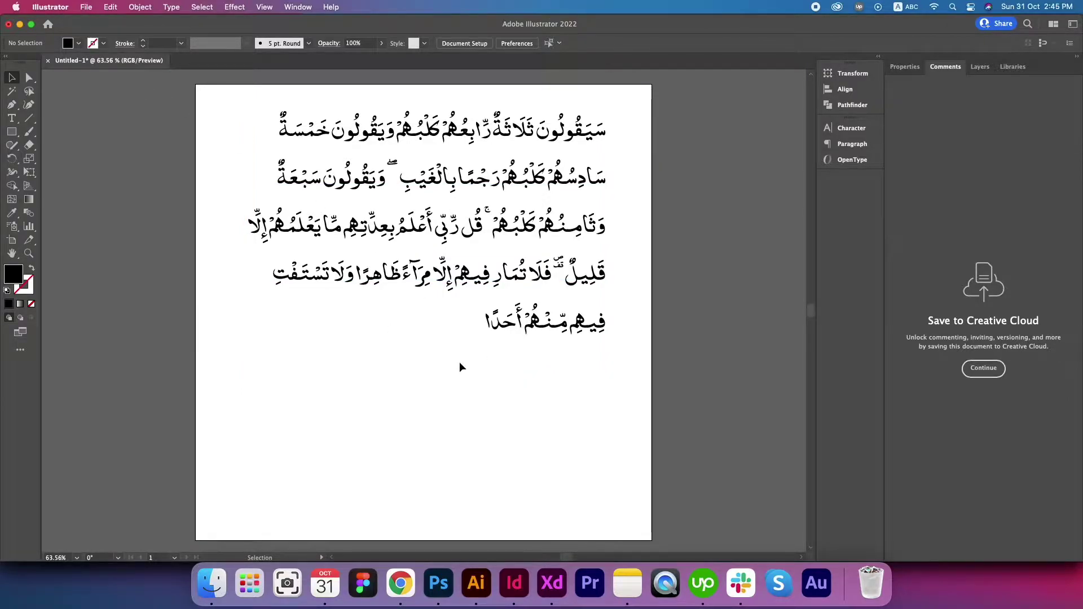
click(552, 583)
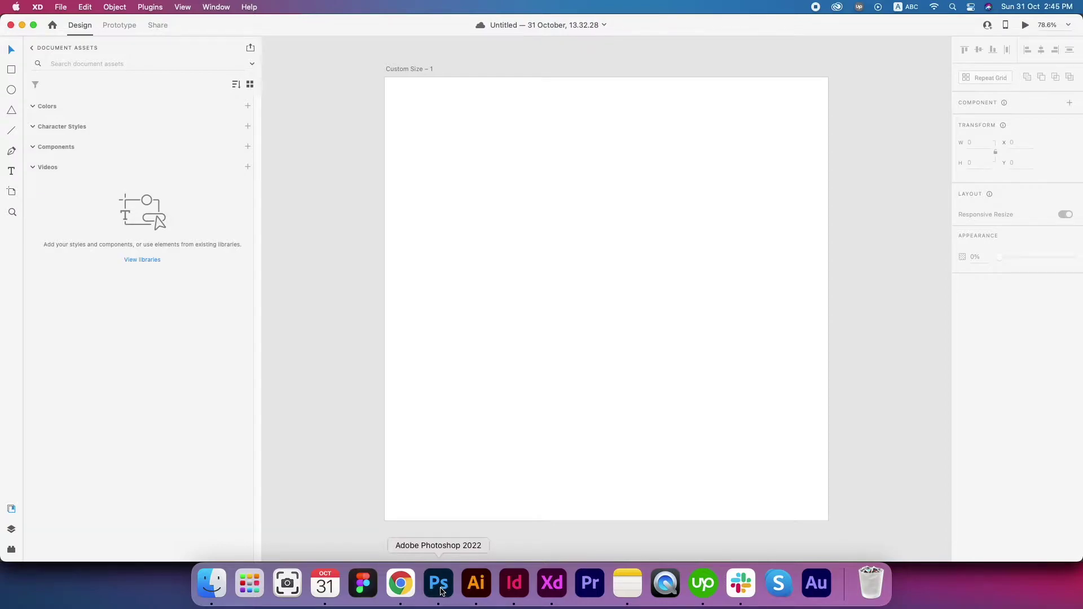
click(513, 584)
click(478, 584)
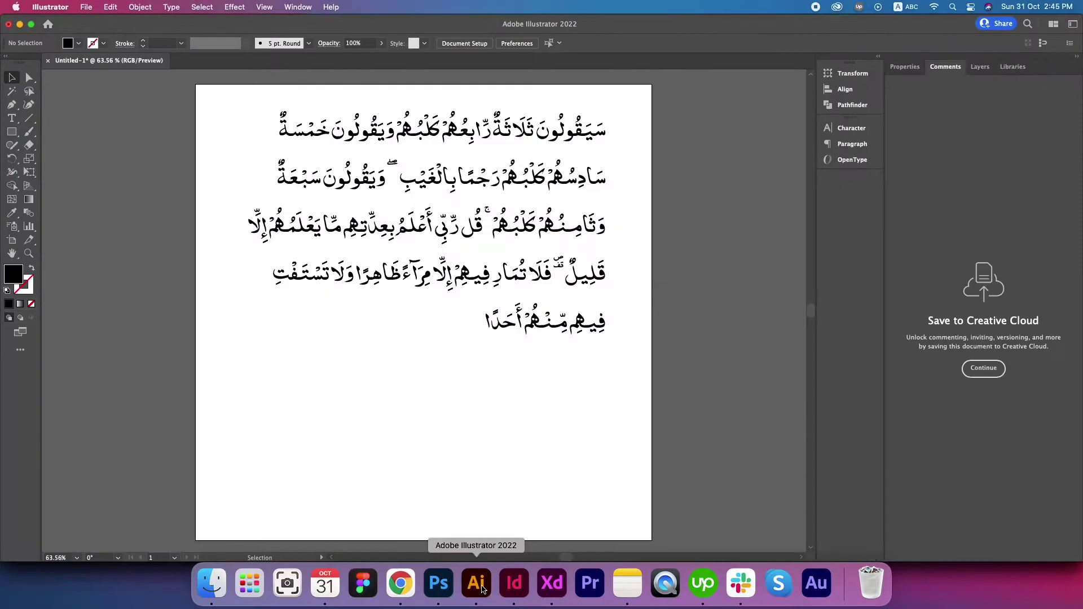
click(512, 584)
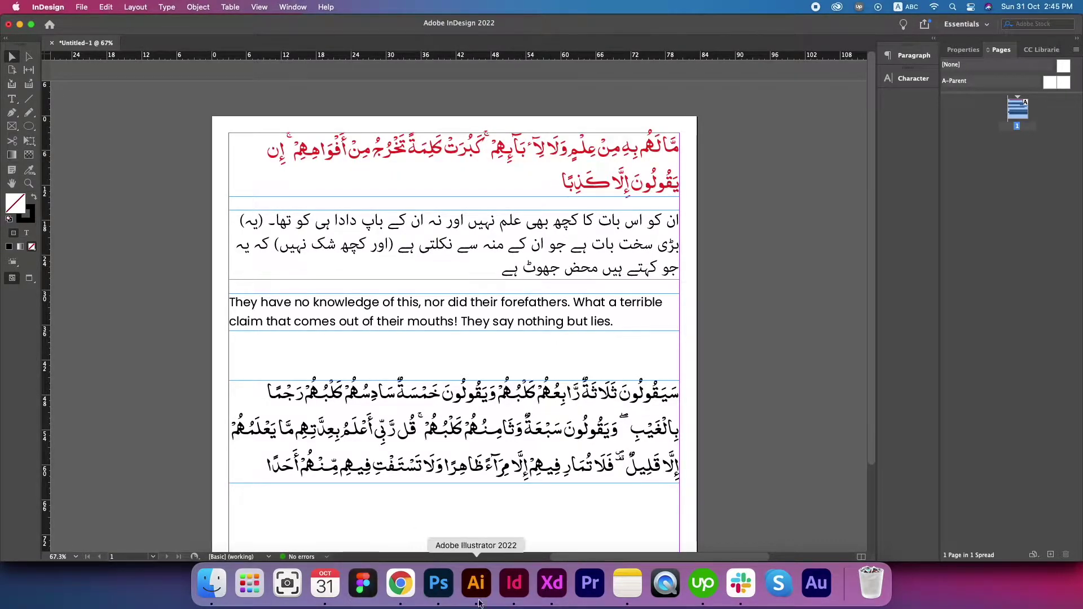
Switch to Chrome, show the Quran Clip Helper page's introduction and highlight its web address
click(410, 592)
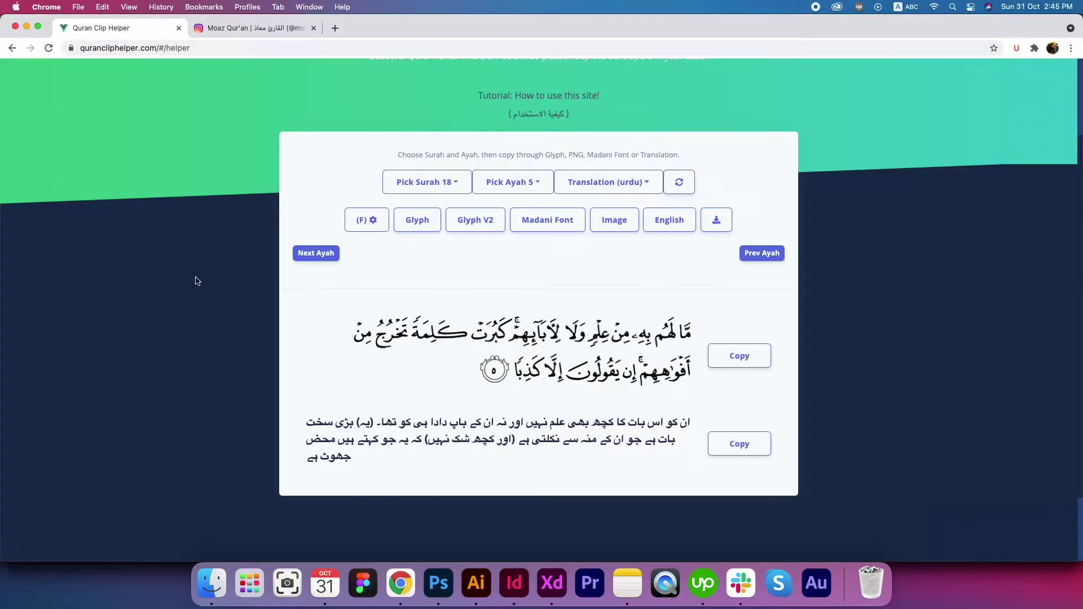
scroll(197, 281, up, 2)
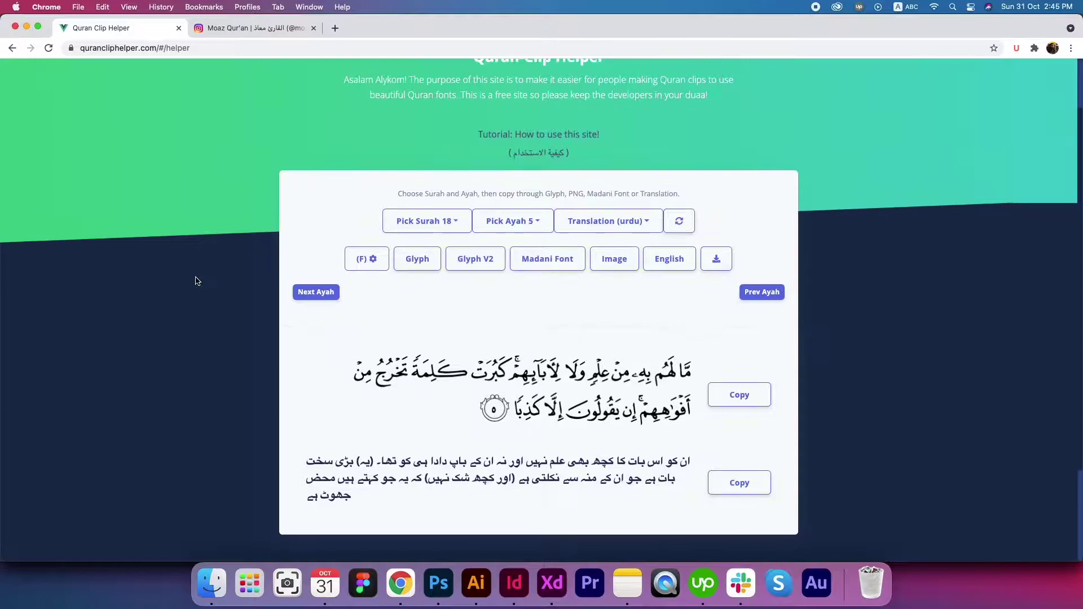
scroll(197, 282, up, 2)
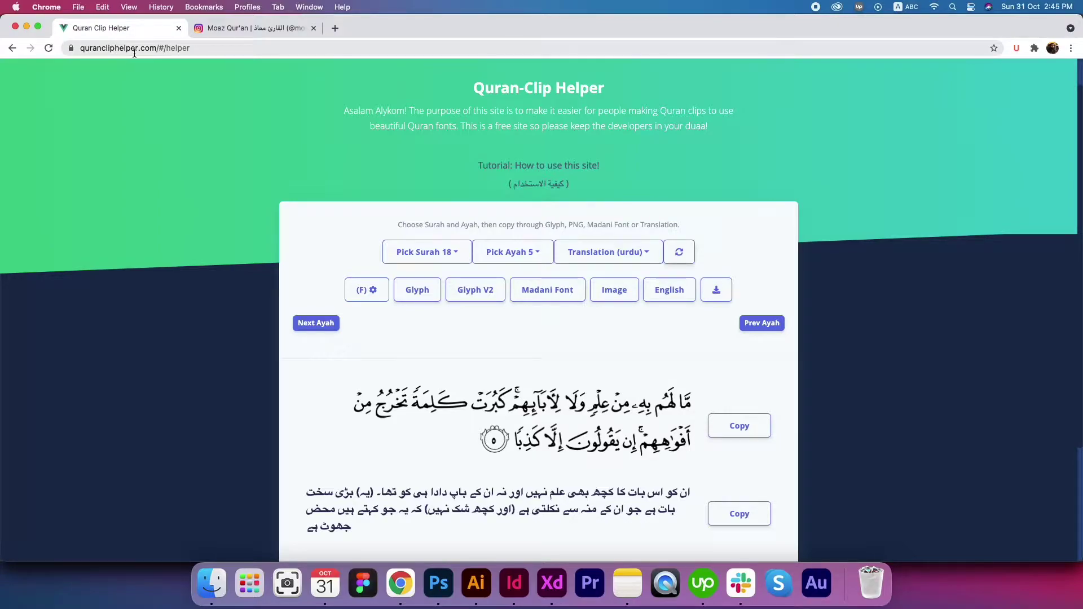
click(194, 48)
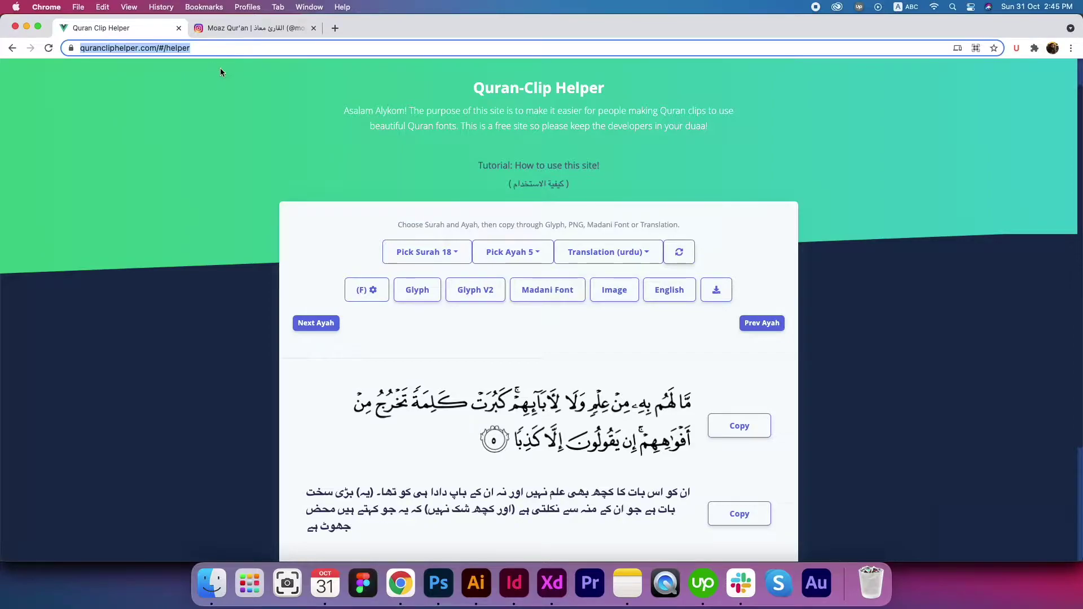
Browse the surah list and choose surah 18 (Al-Kahf)
scroll(252, 210, down, 2)
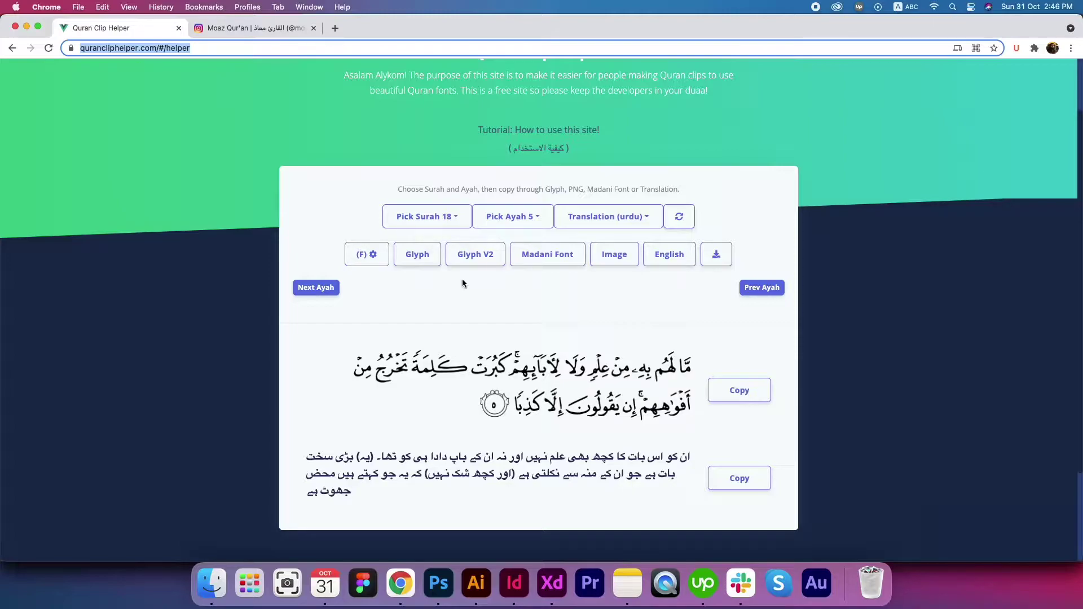
click(465, 223)
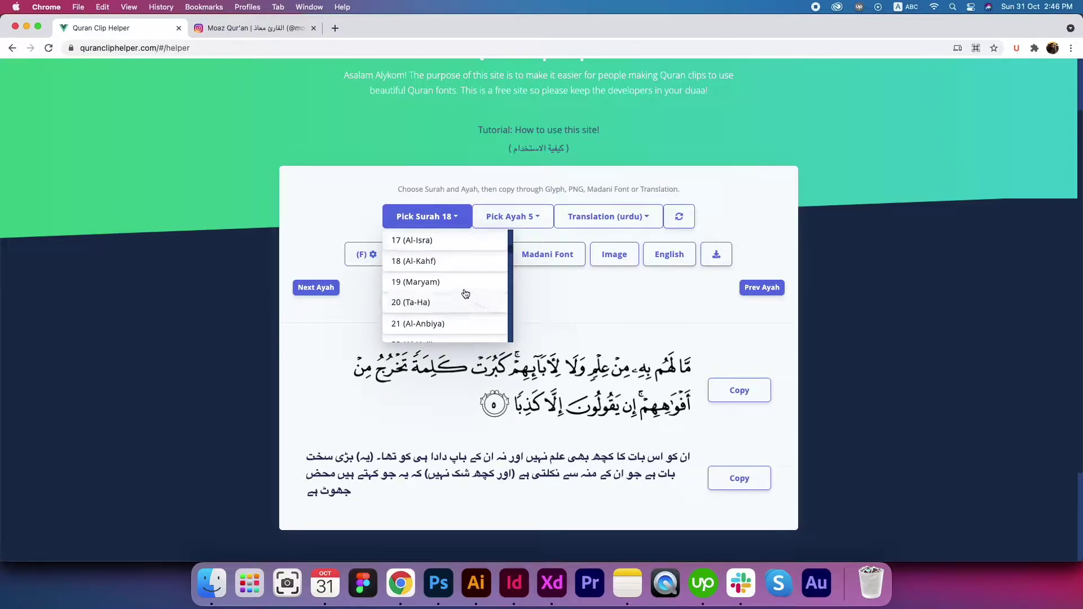
scroll(453, 287, down, 1)
scroll(453, 287, down, 3)
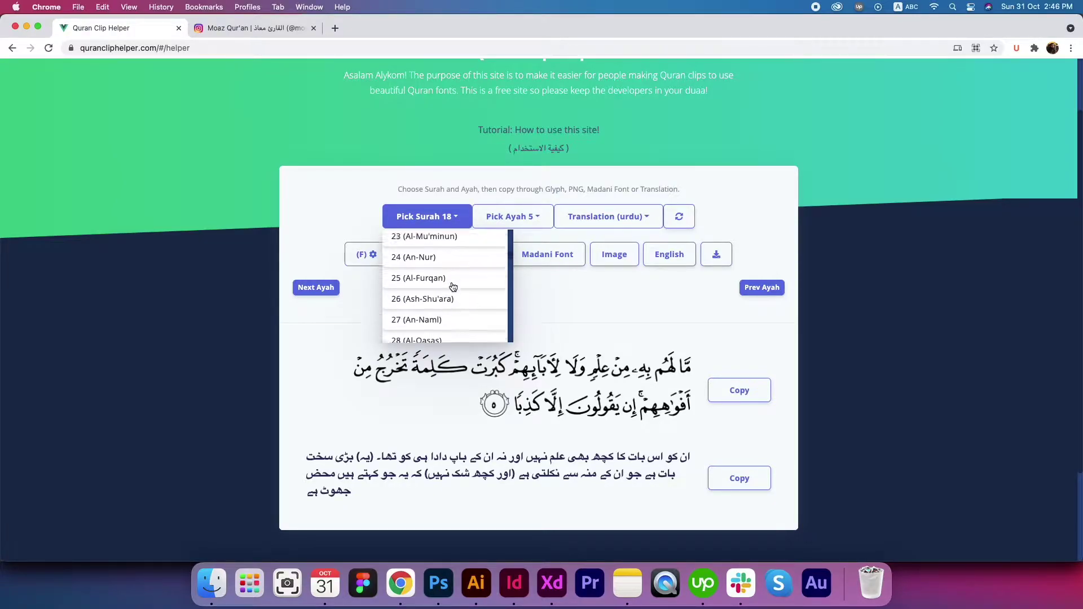
scroll(453, 287, up, 3)
scroll(453, 287, up, 1)
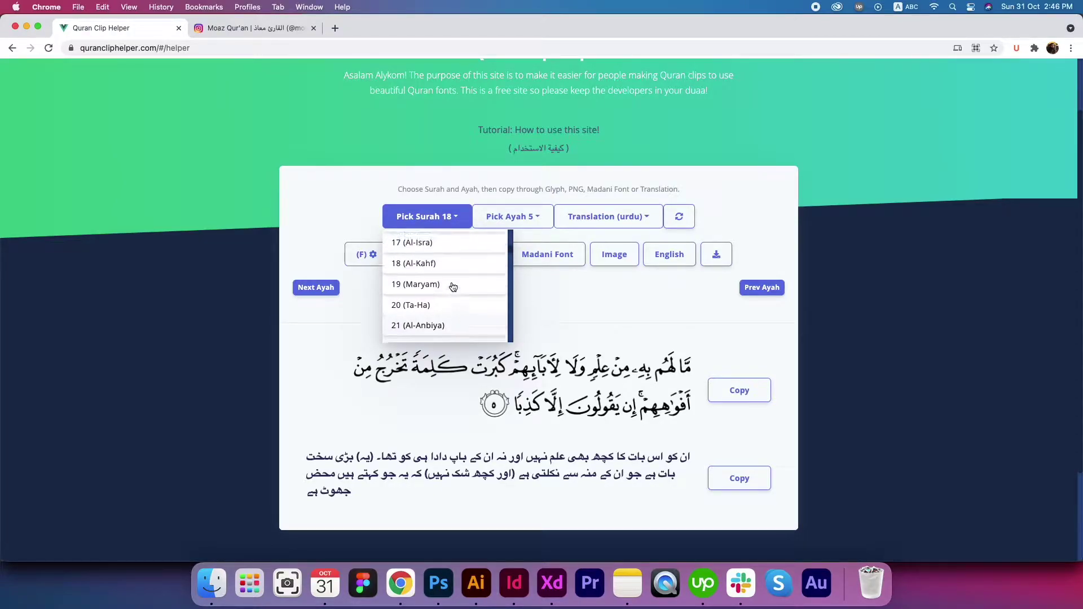
click(412, 273)
scroll(527, 282, down, 1)
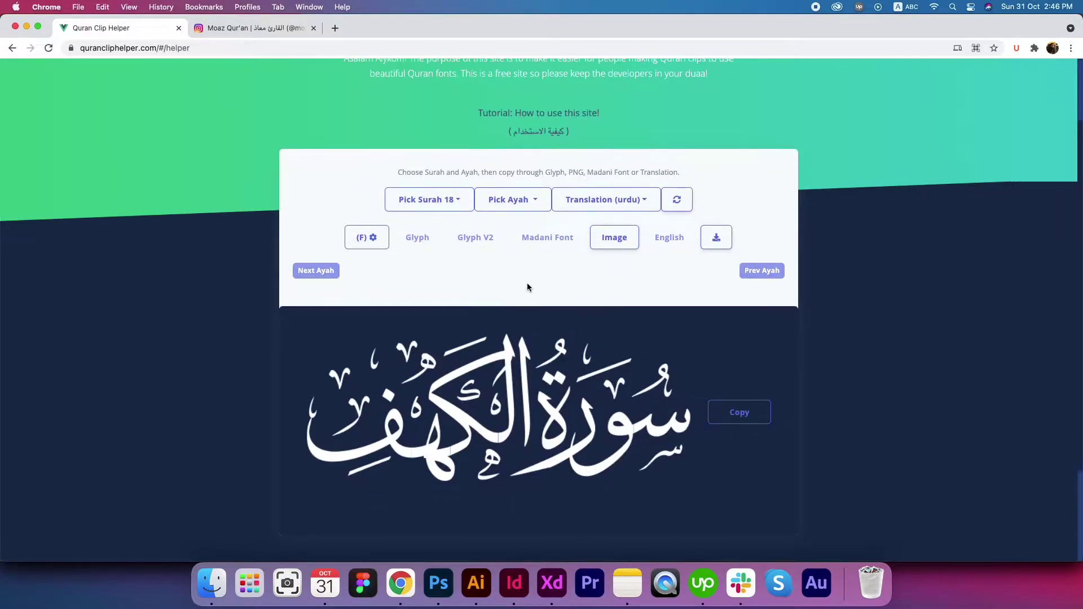
Choose ayah 4 of the selected surah
click(539, 205)
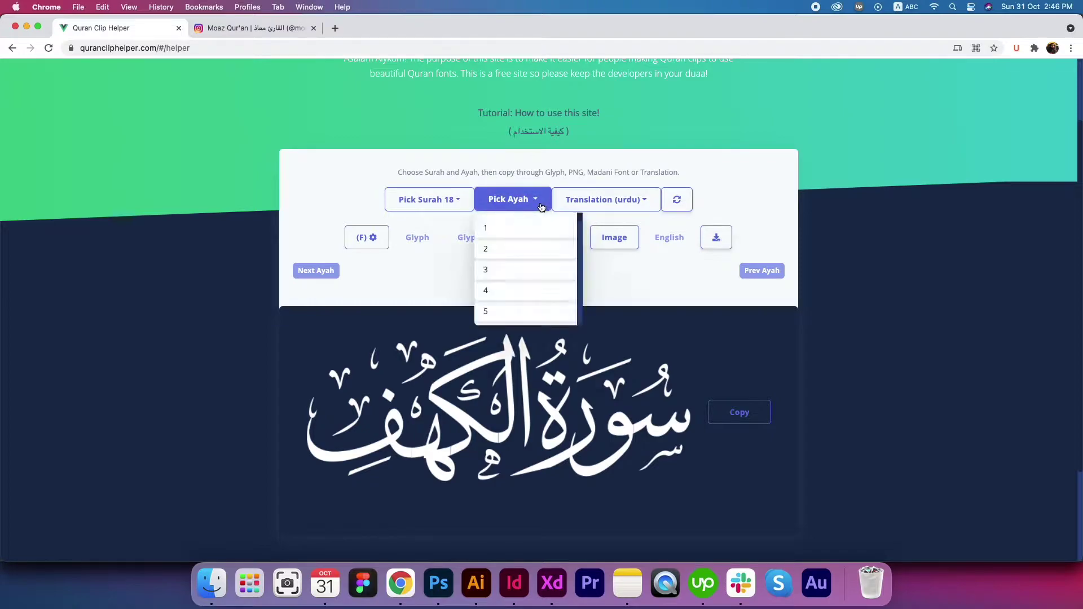
scroll(531, 265, down, 1)
scroll(531, 276, down, 1)
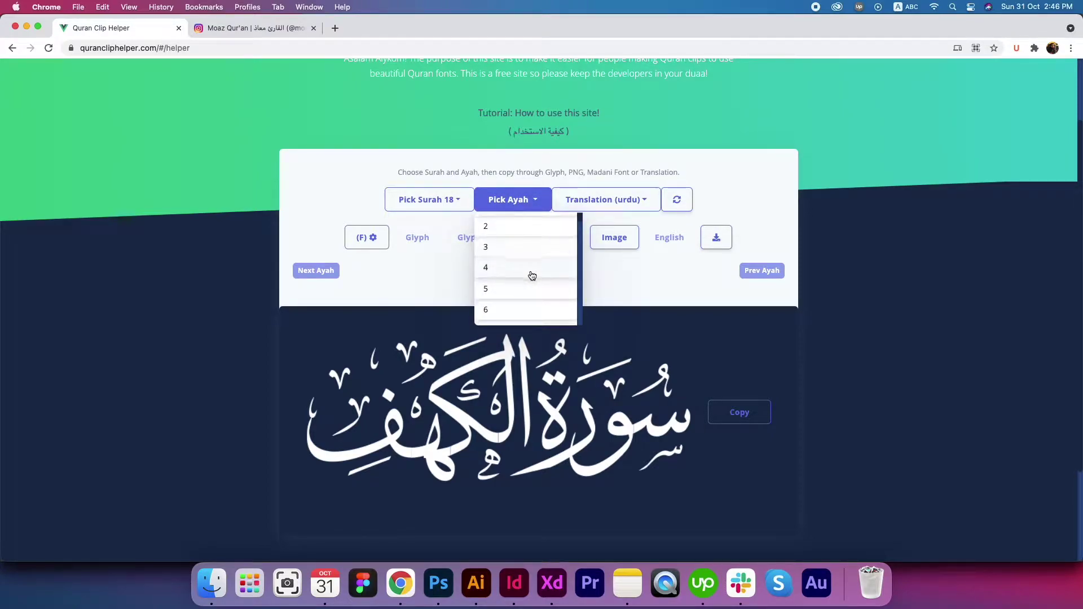
click(522, 269)
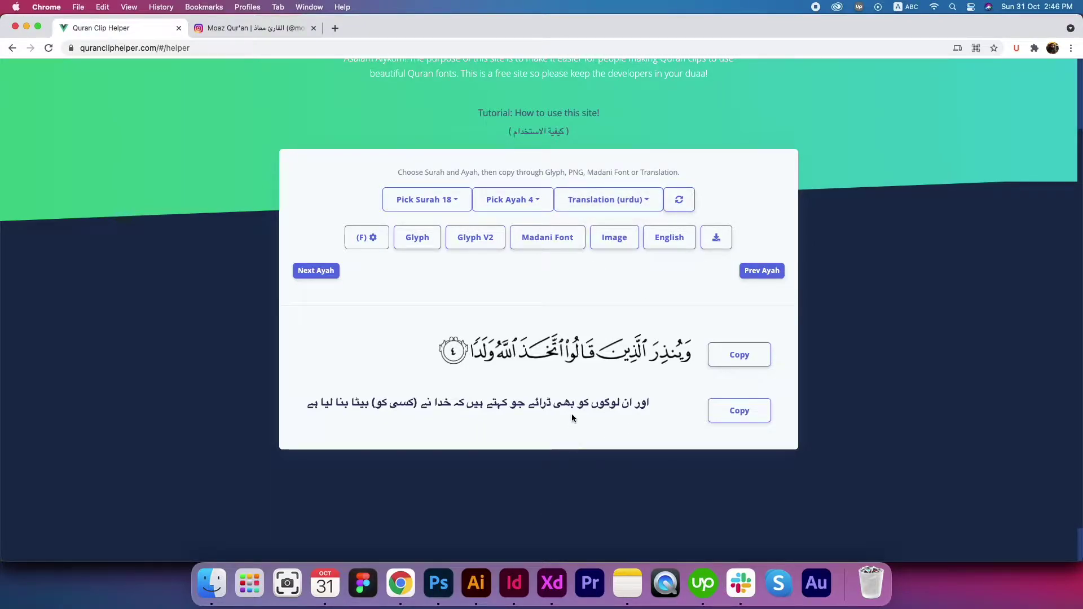
Browse the available translations and try the german (Sabiq) translation for the verse
click(621, 200)
scroll(649, 271, down, 10)
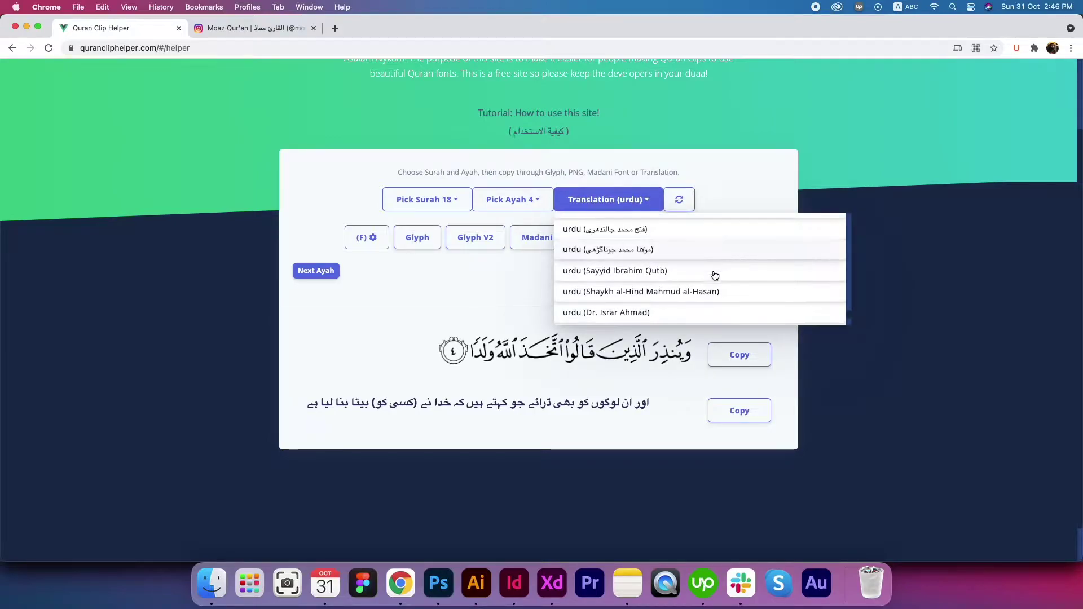
scroll(693, 281, up, 10)
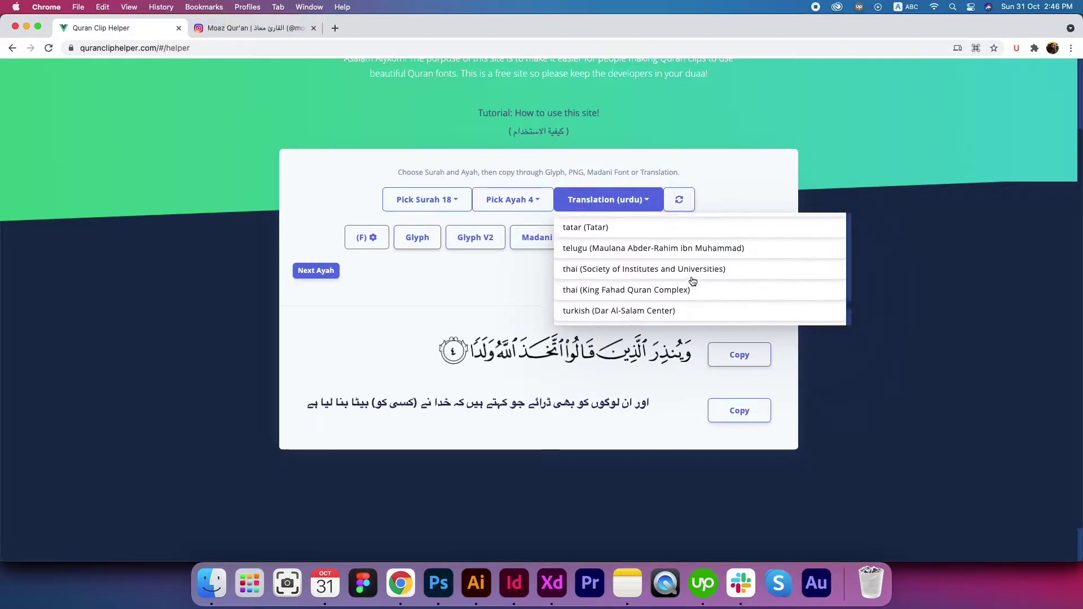
scroll(693, 281, up, 10)
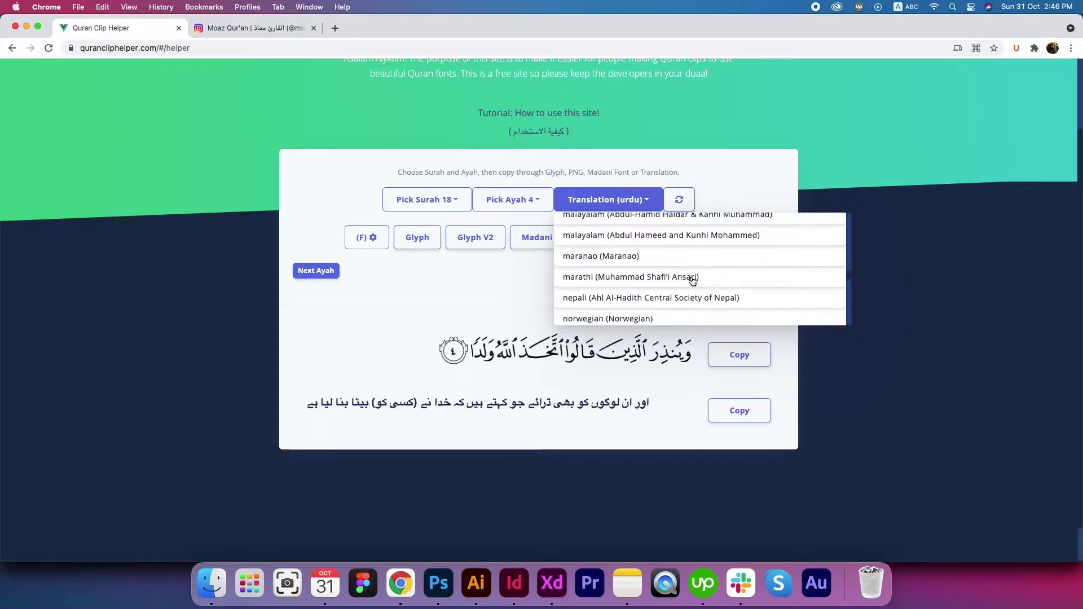
scroll(692, 281, up, 5)
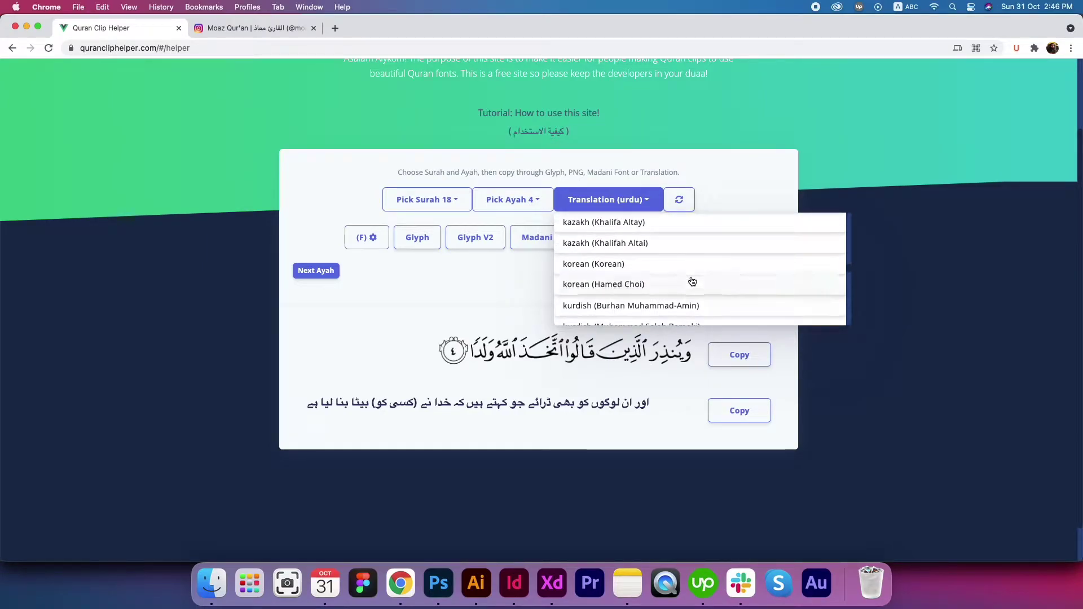
scroll(691, 282, up, 3)
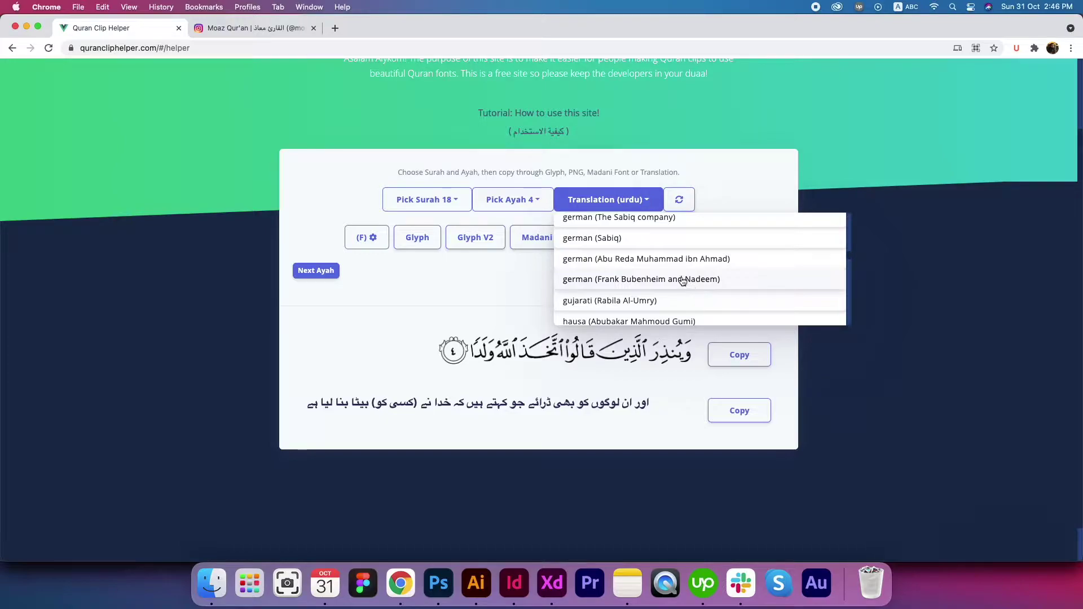
scroll(685, 281, up, 3)
scroll(682, 279, down, 2)
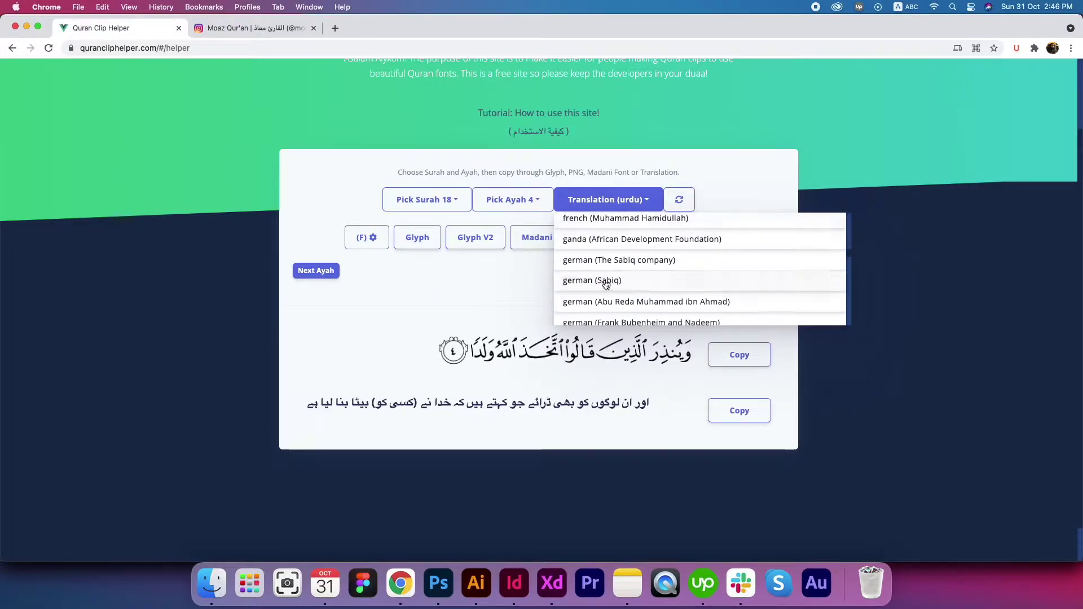
click(623, 280)
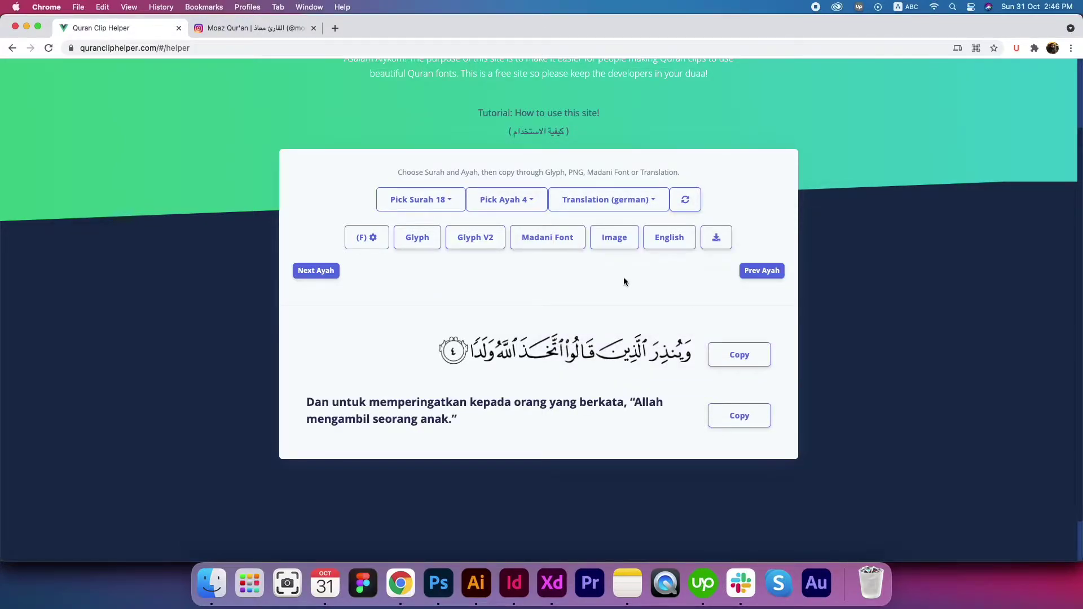
Try the urdu (سید ابو الاعلیٰ مودودی) translation for the verse
click(645, 201)
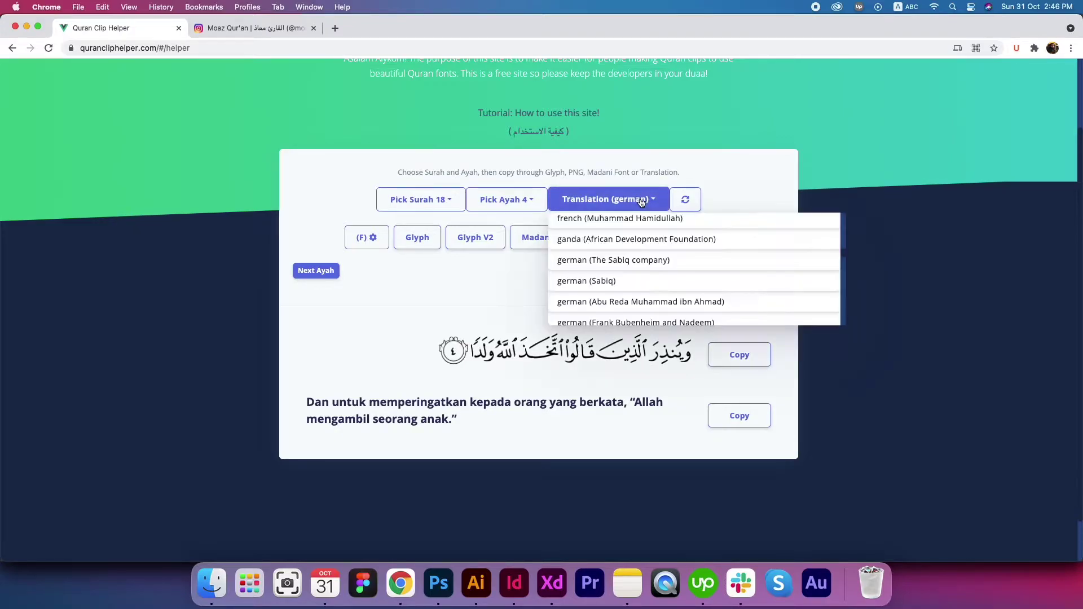
scroll(646, 294, down, 10)
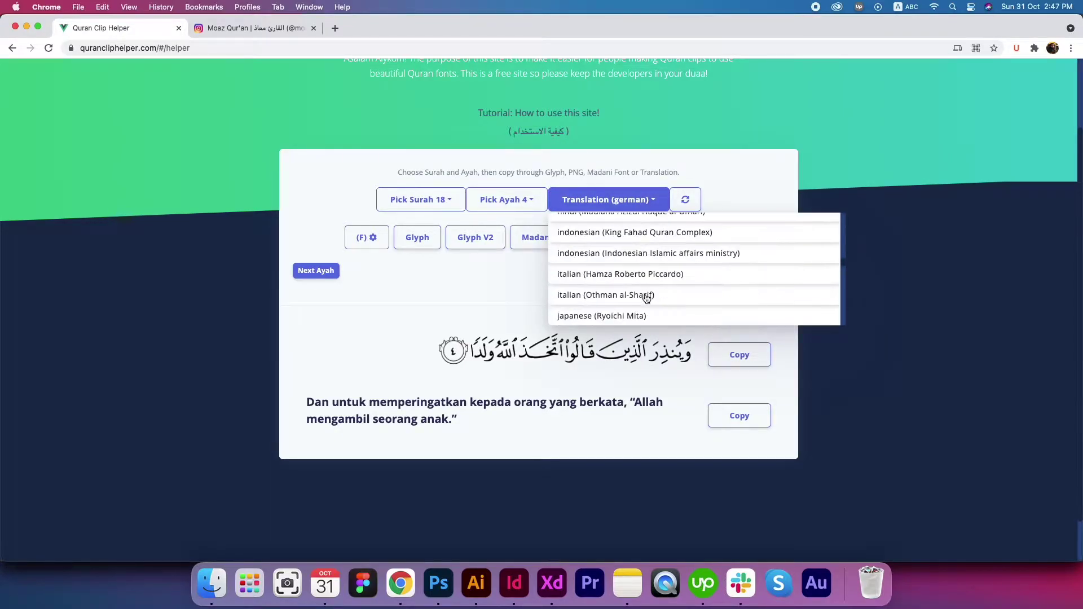
scroll(651, 285, down, 15)
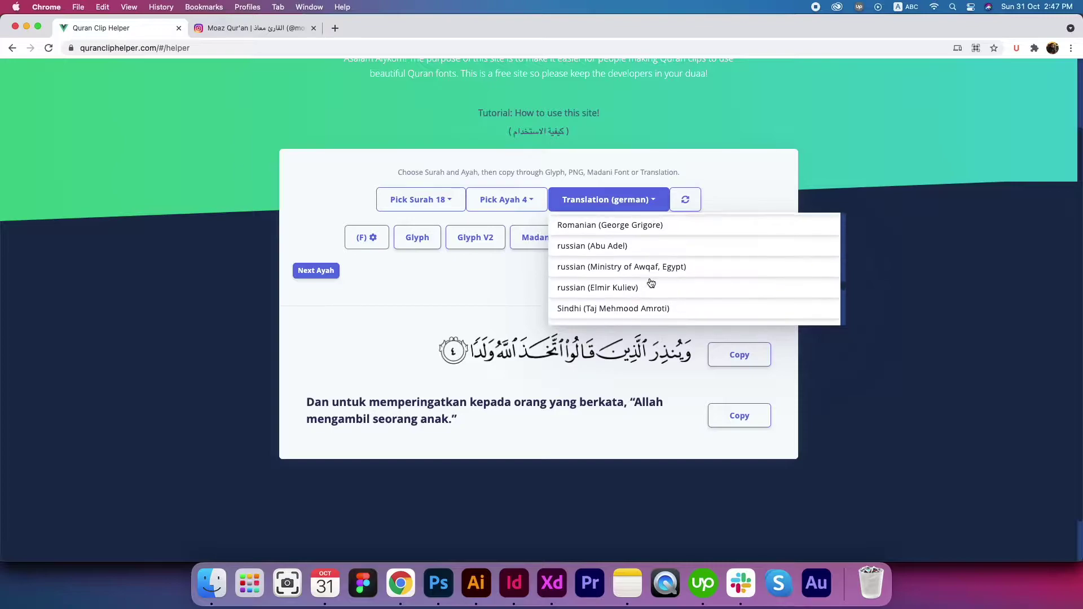
scroll(651, 282, down, 5)
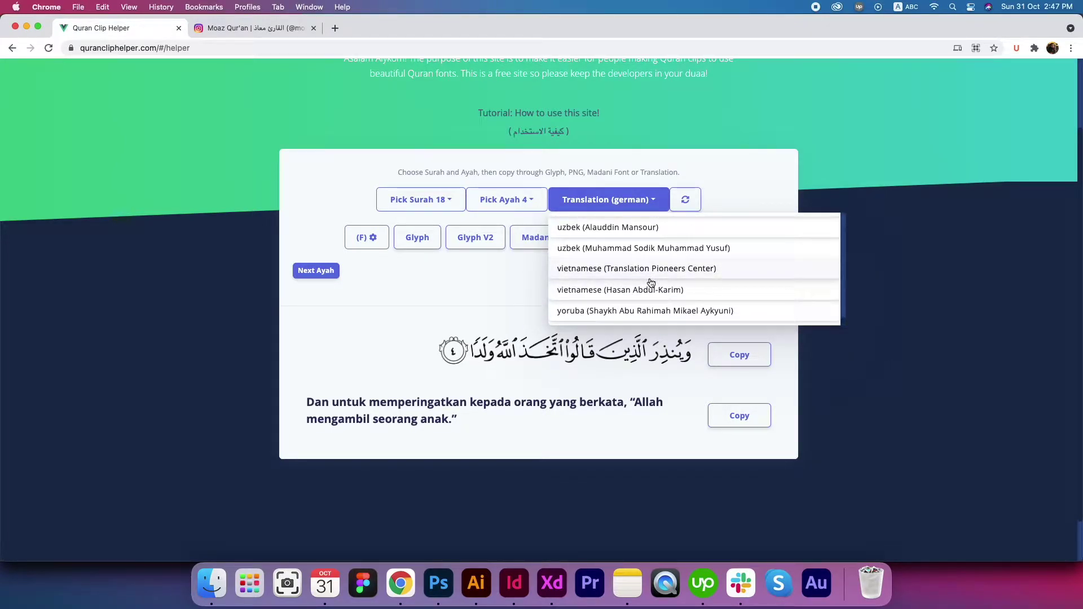
scroll(653, 293, up, 3)
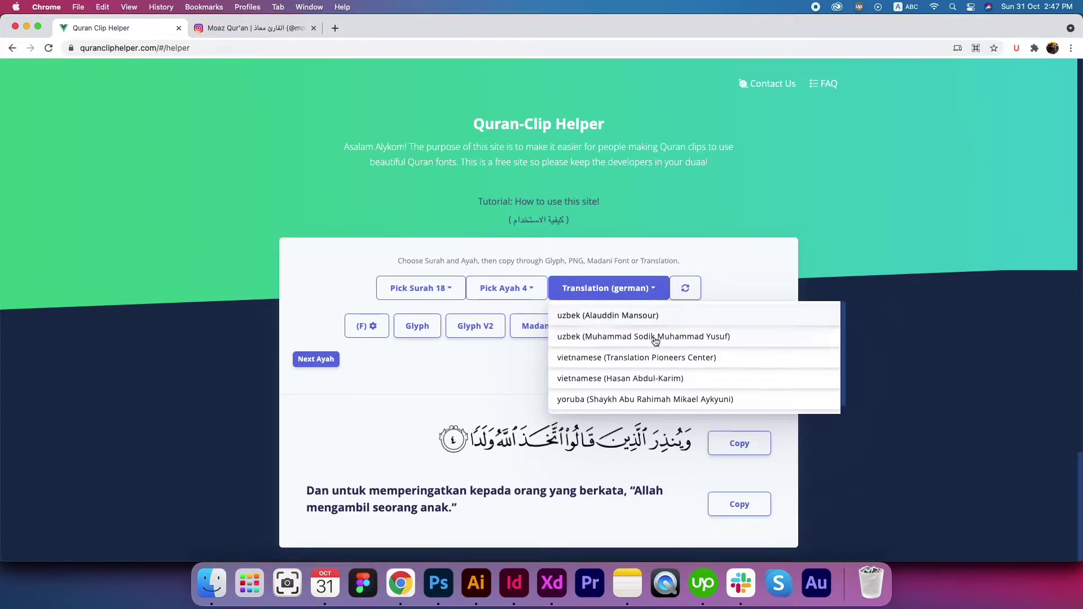
scroll(660, 367, up, 3)
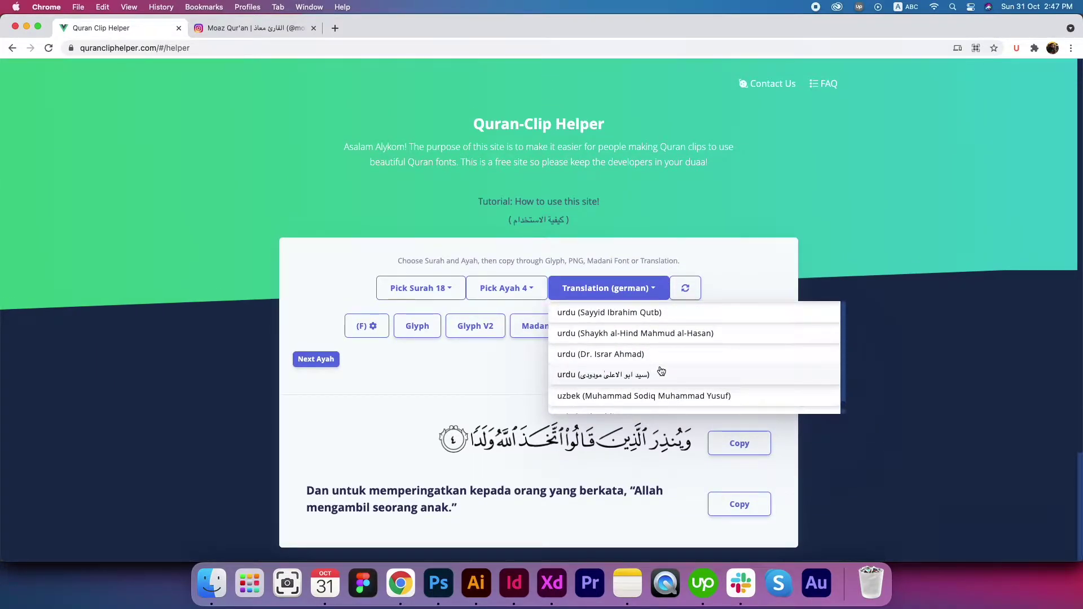
click(656, 375)
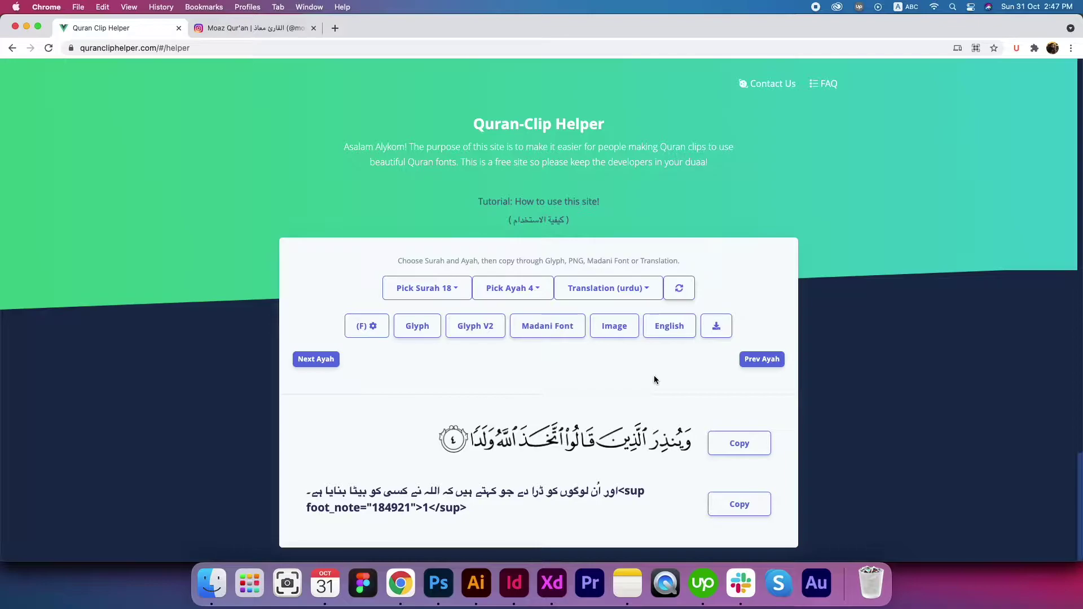
Set the verse translation to urdu (Dr. Israr Ahmad)
scroll(635, 361, down, 2)
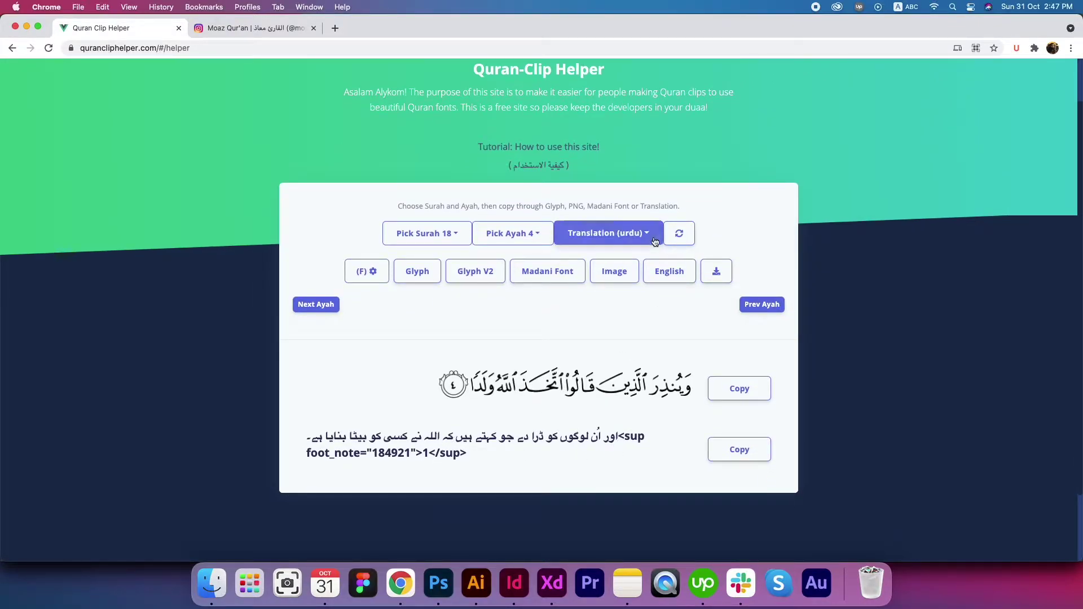
click(608, 234)
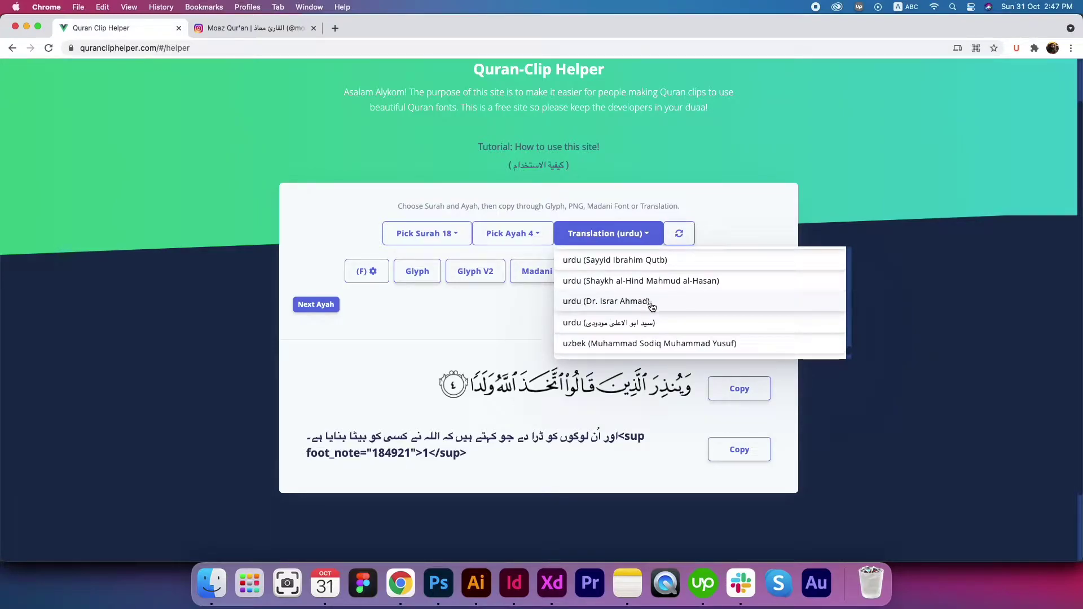
scroll(655, 304, up, 1)
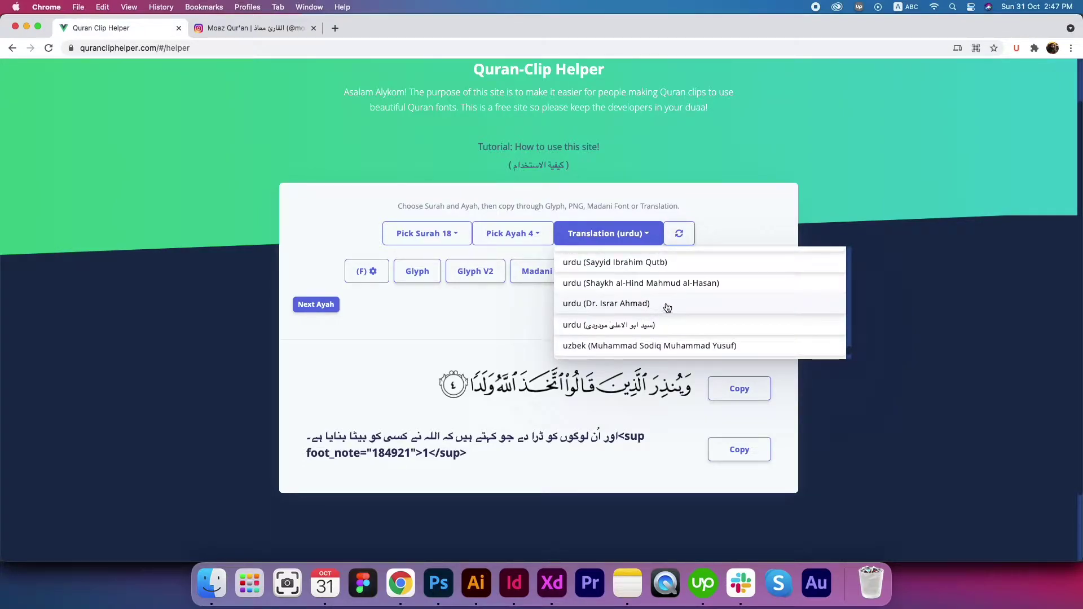
click(665, 308)
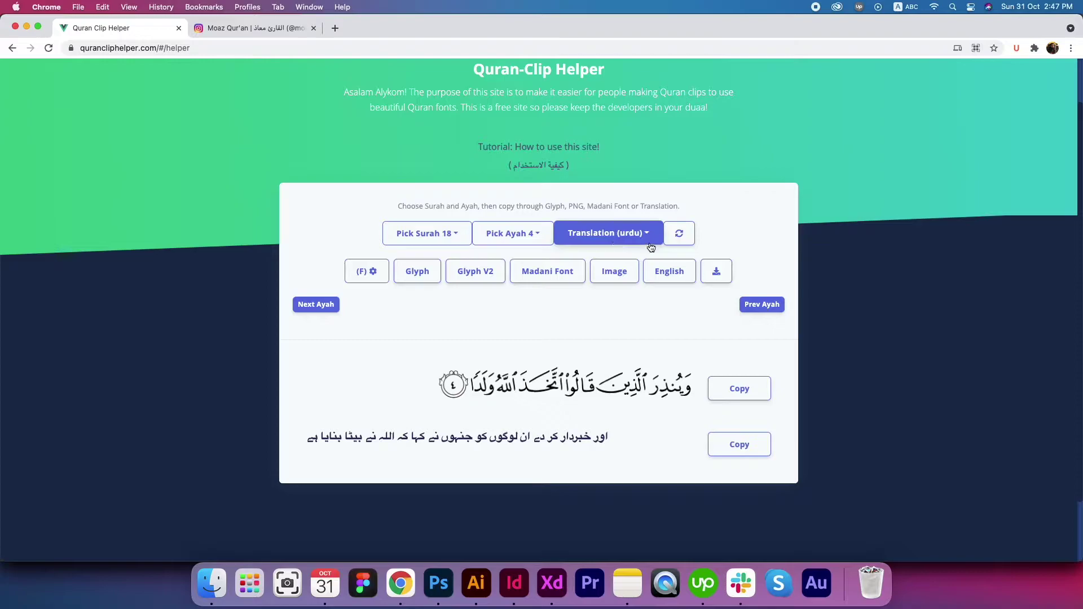
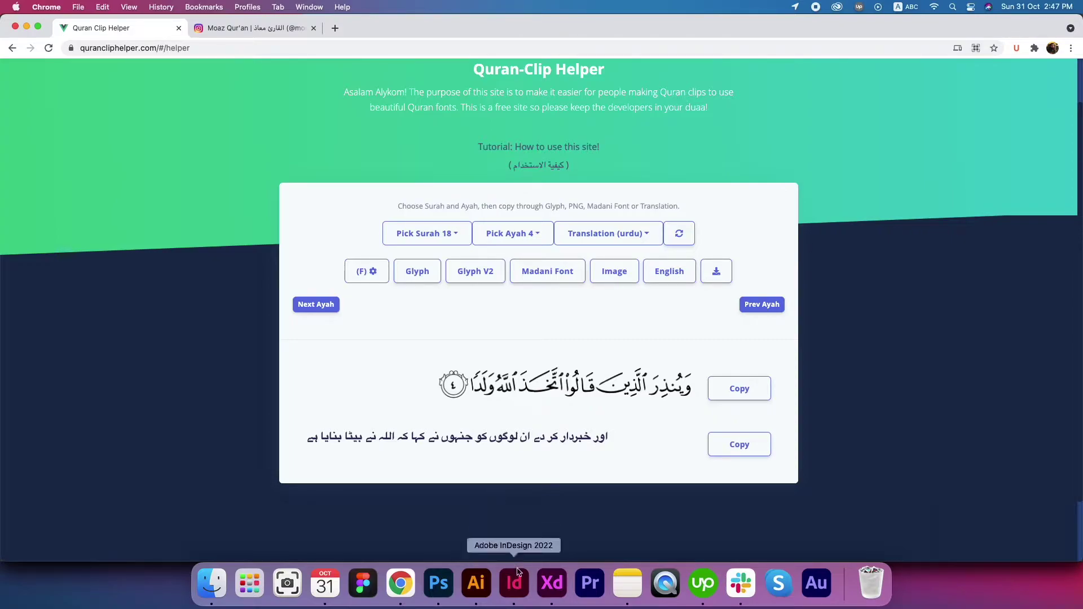
In InDesign, draw a frame across the margins below the last Arabic verse and convert it to a text frame
click(508, 578)
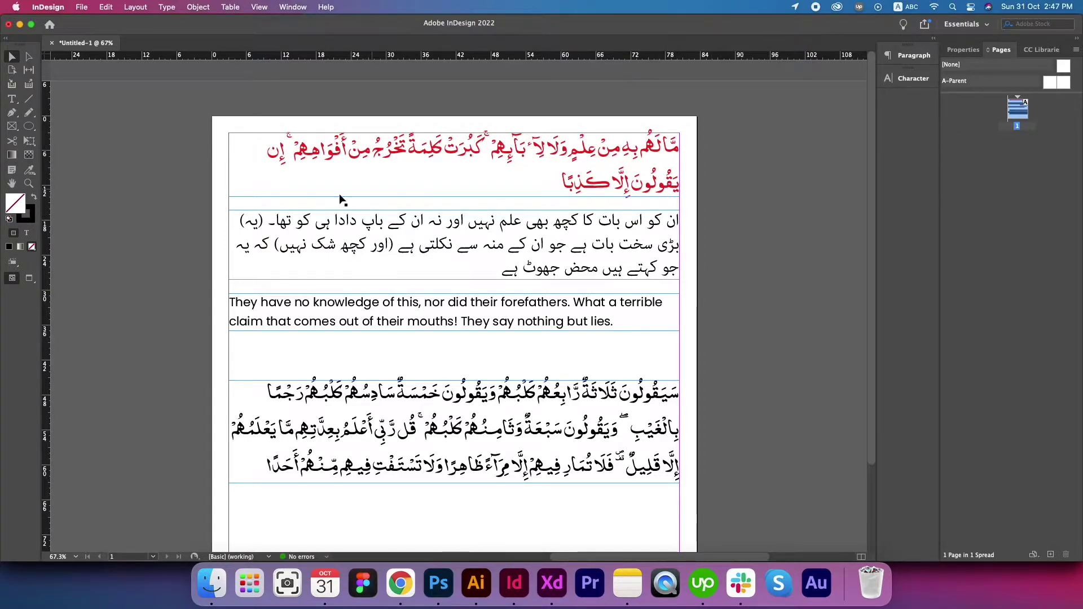
drag(572, 315, 578, 211)
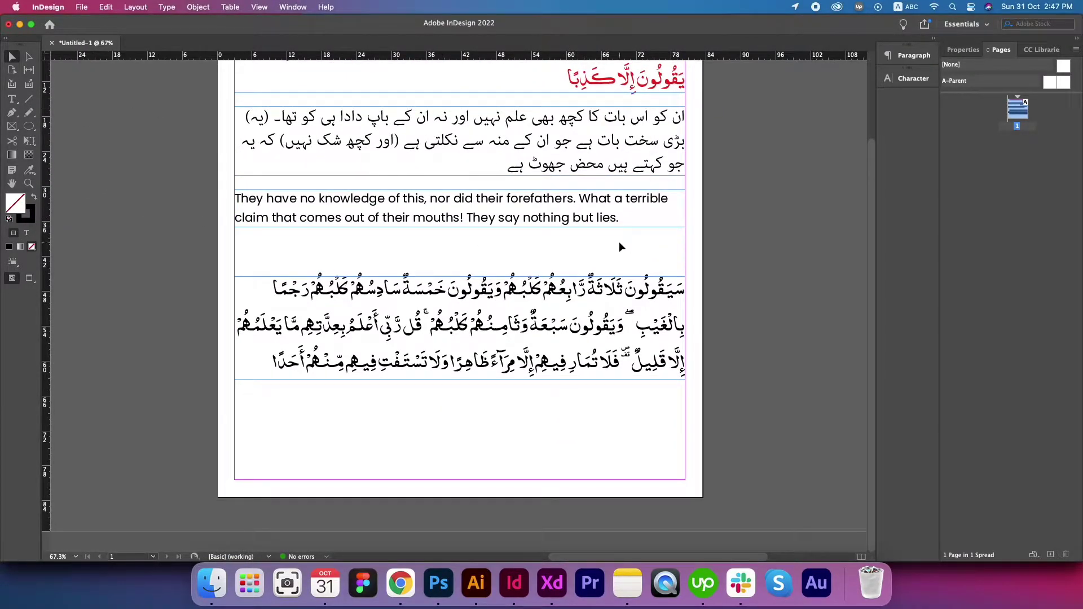
click(12, 127)
drag(235, 394, 685, 471)
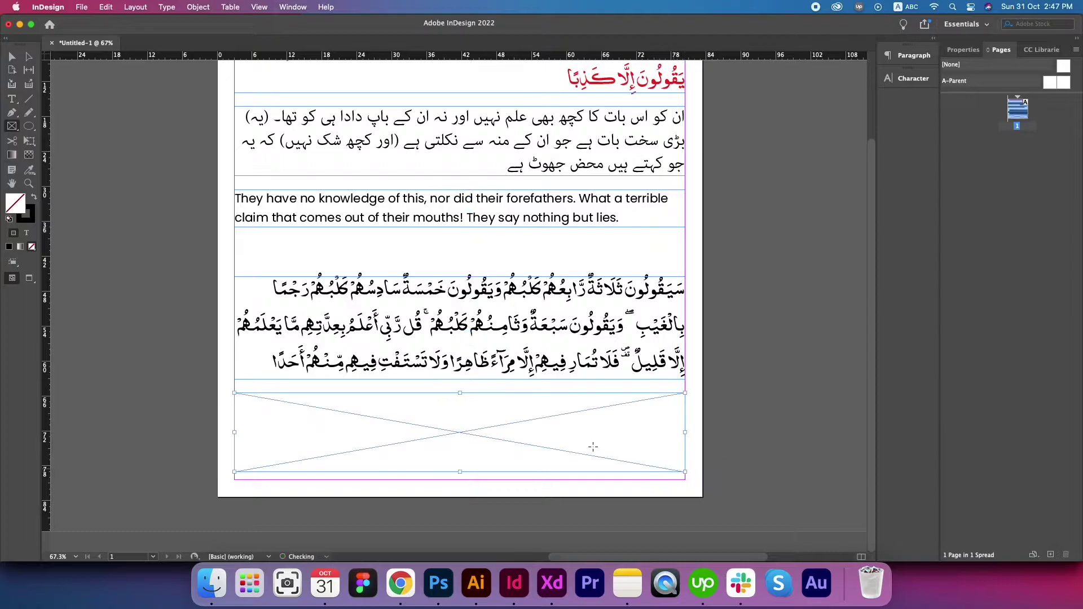
click(13, 101)
click(467, 425)
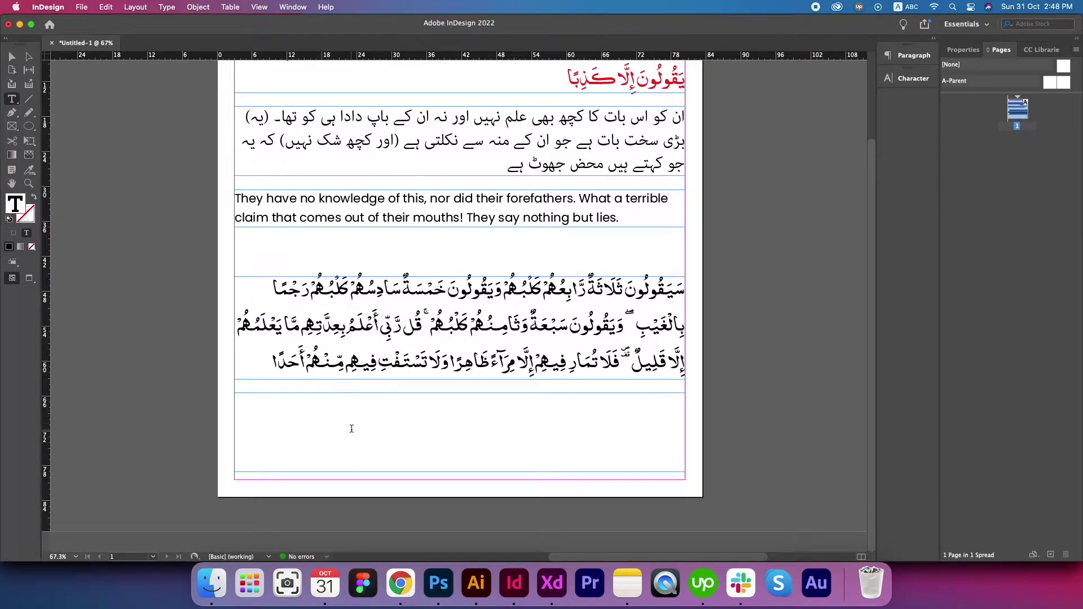
Set the new text frame's paragraph composer to Adobe World-Ready Single-line Composer
click(911, 57)
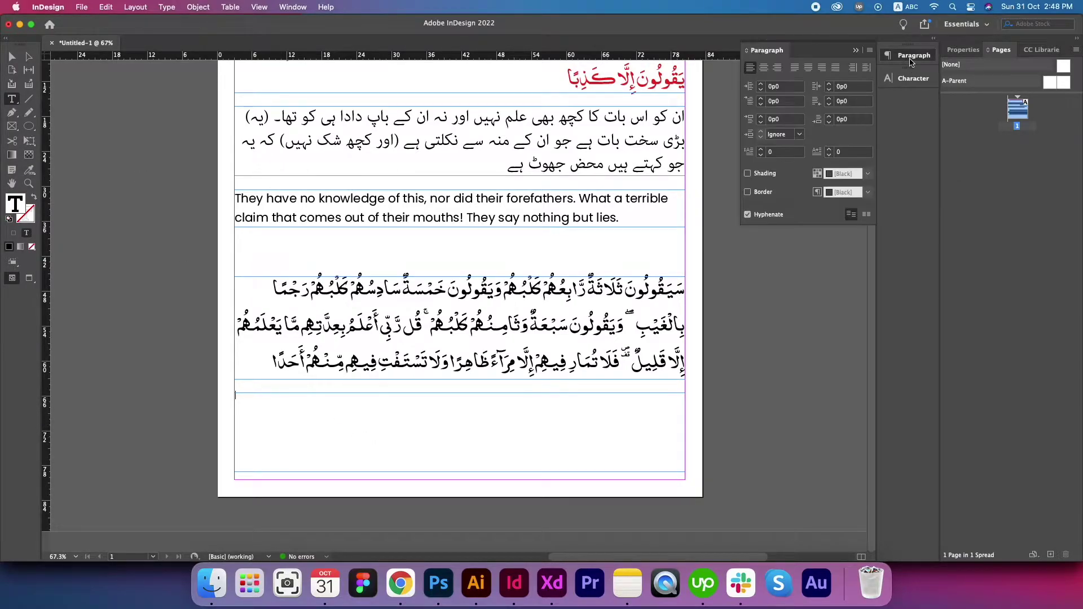
click(871, 51)
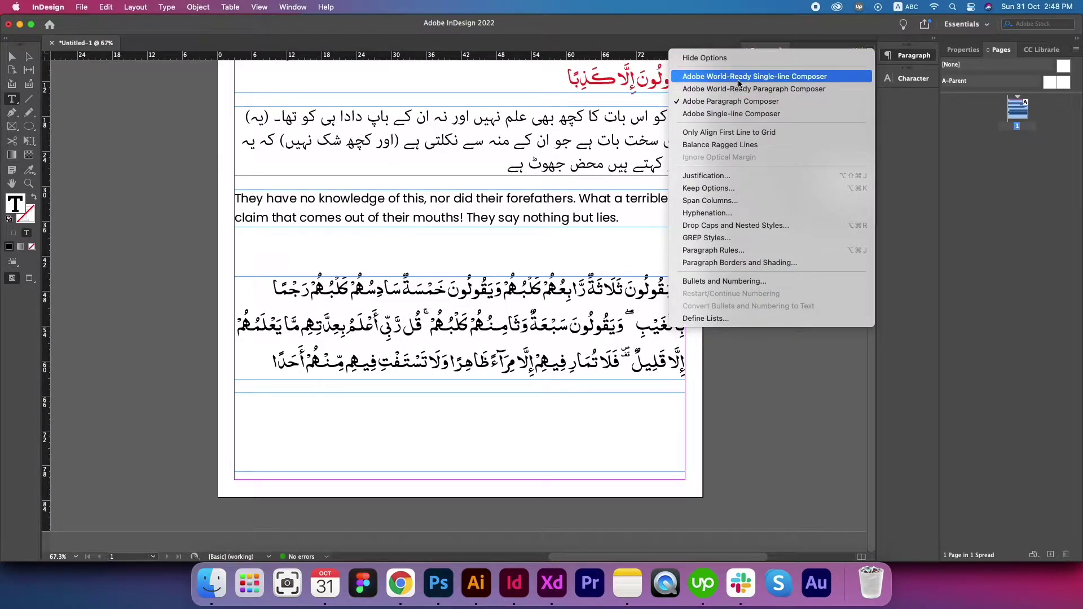
click(760, 79)
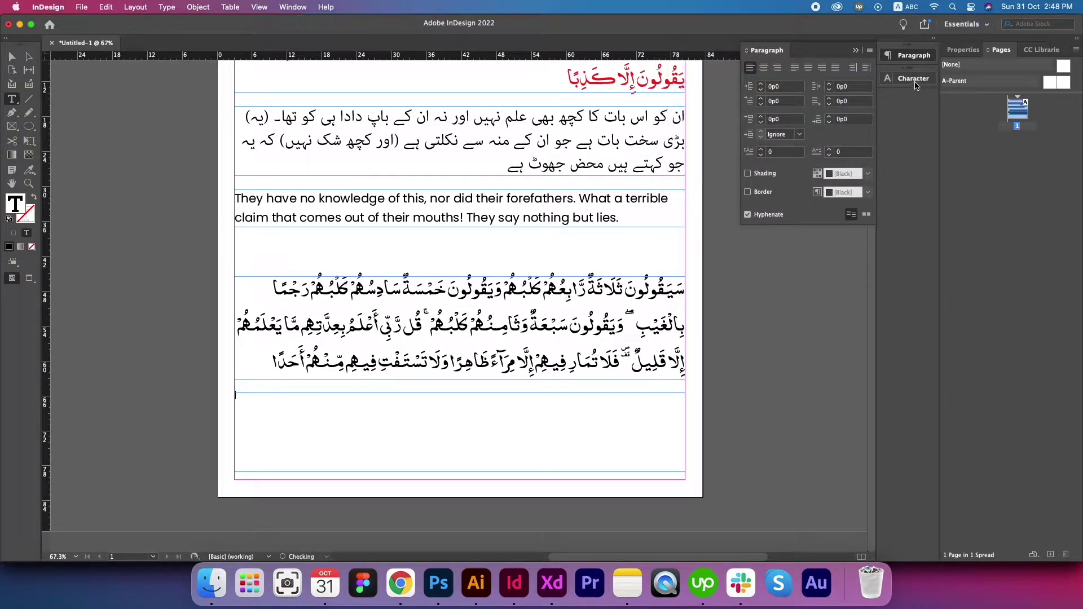
Set the empty frame's text to the noorehira font at 36 pt
click(913, 79)
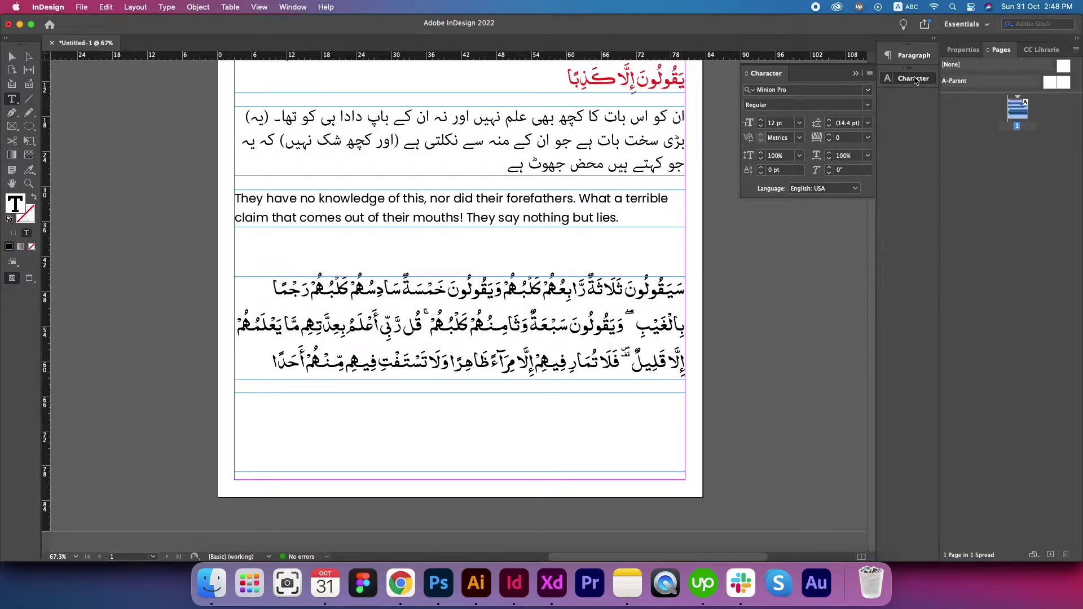
click(807, 92)
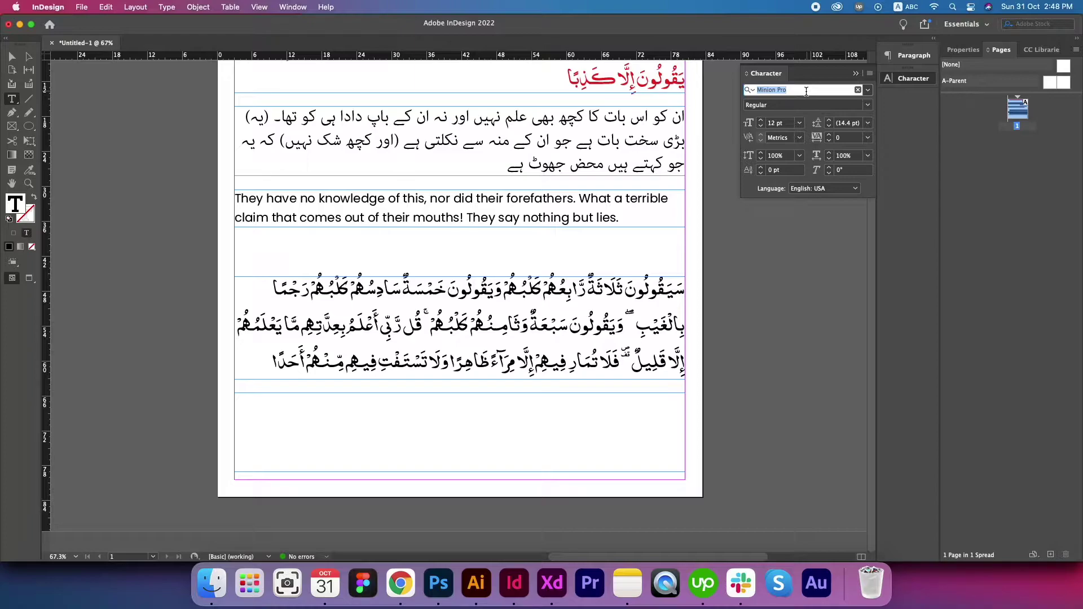
text(noor)
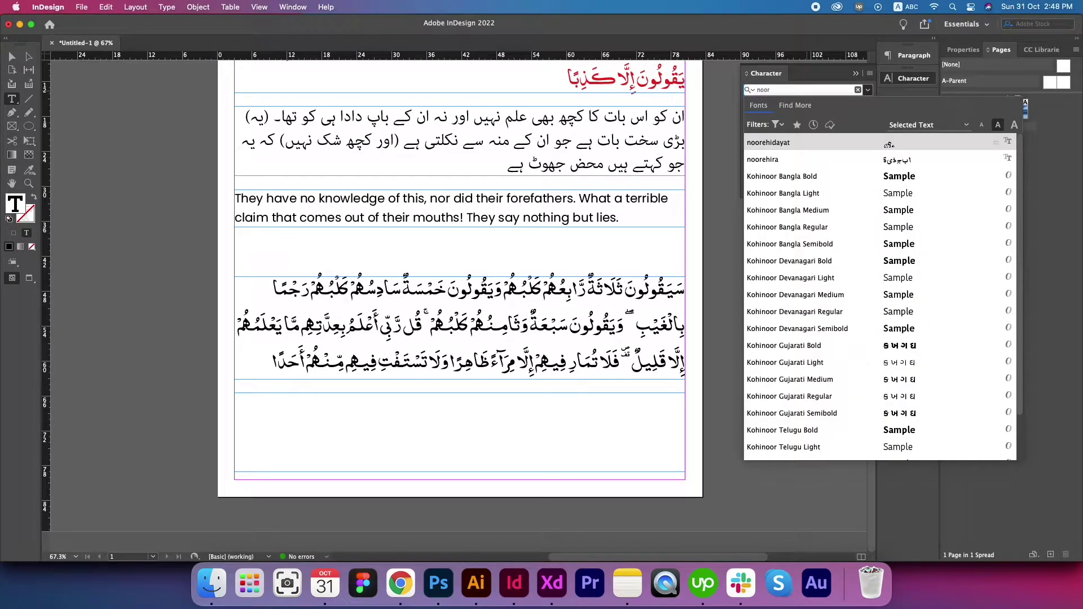
click(771, 161)
click(786, 122)
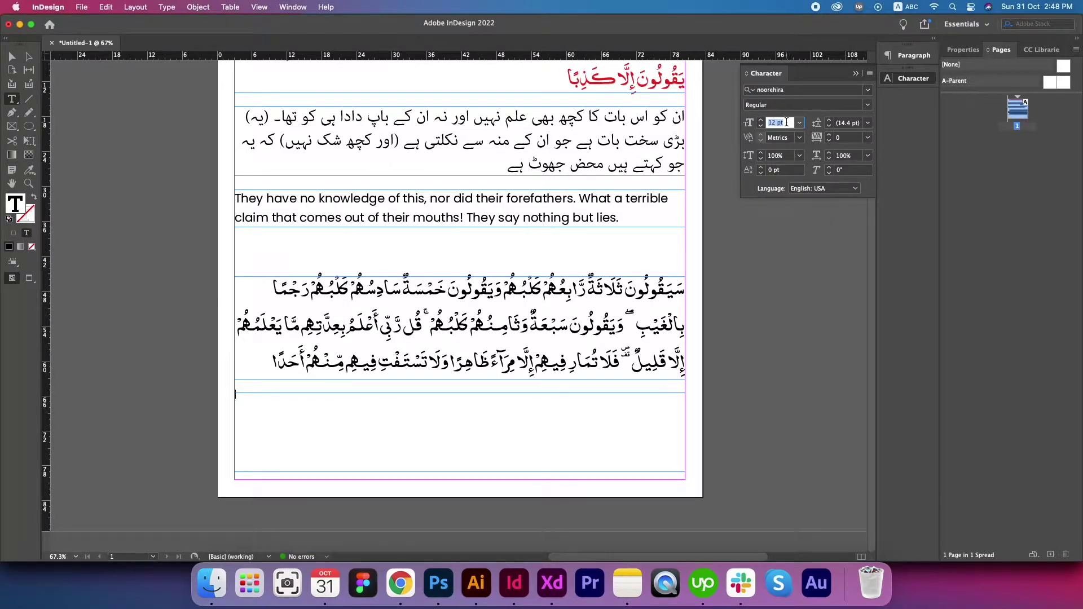
text(36)
key(Return)
Copy the Arabic text of ayah 4 from Quran-Clip Helper in Chrome and paste it into the new InDesign text frame
click(387, 604)
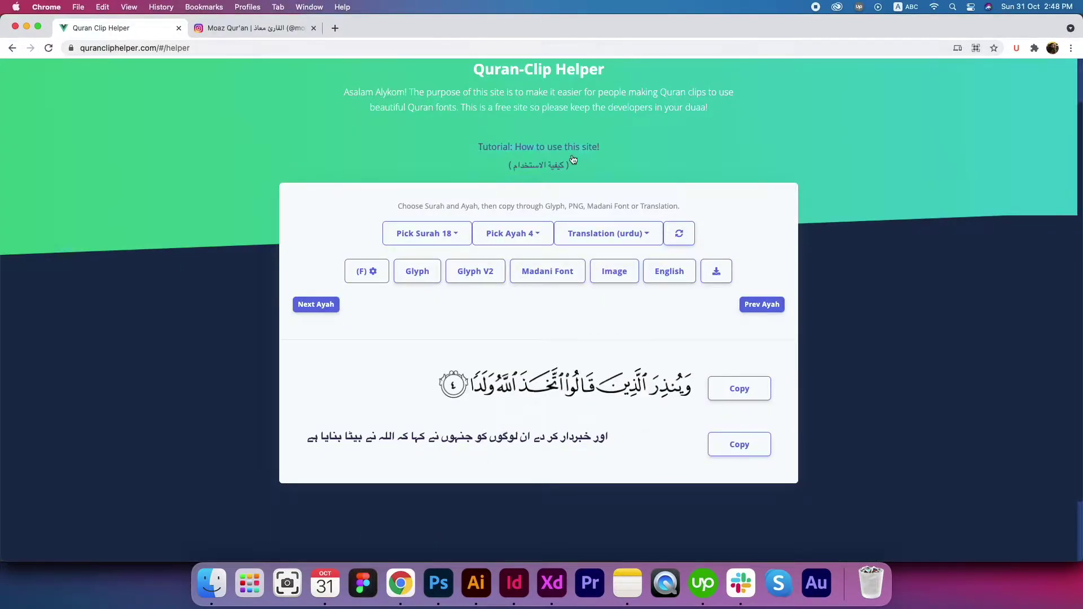
click(738, 388)
click(507, 583)
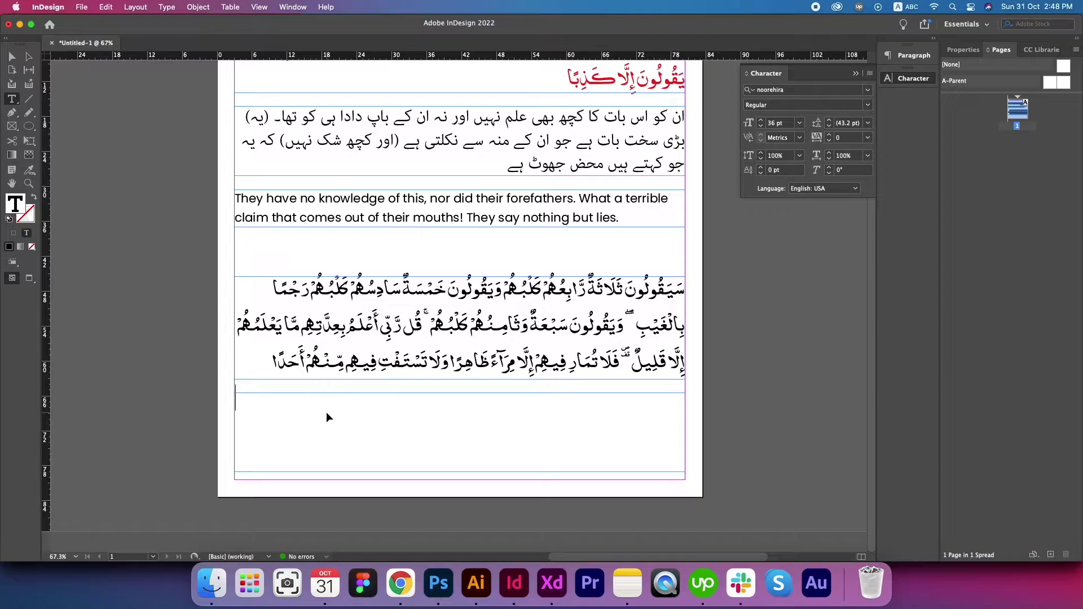
key(super+v)
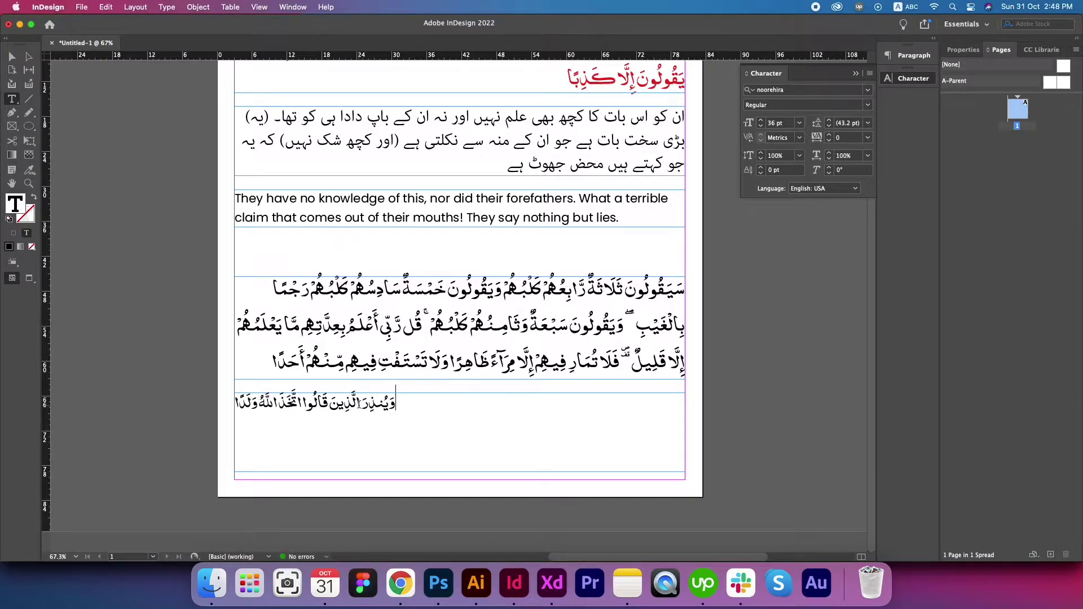
Align the pasted ayah 4 text to the right
triple_click(358, 403)
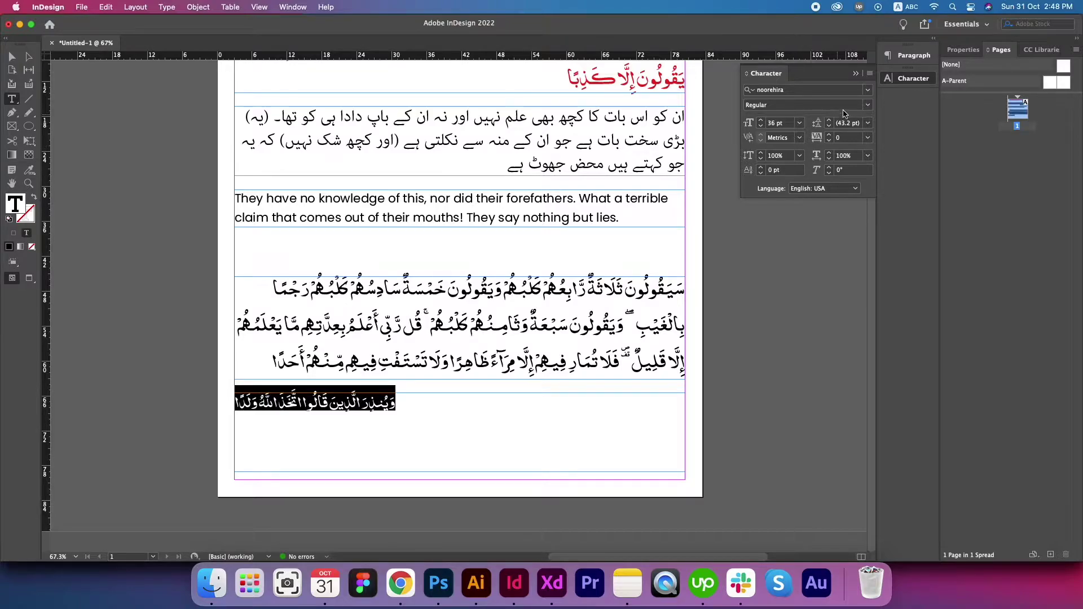
click(915, 54)
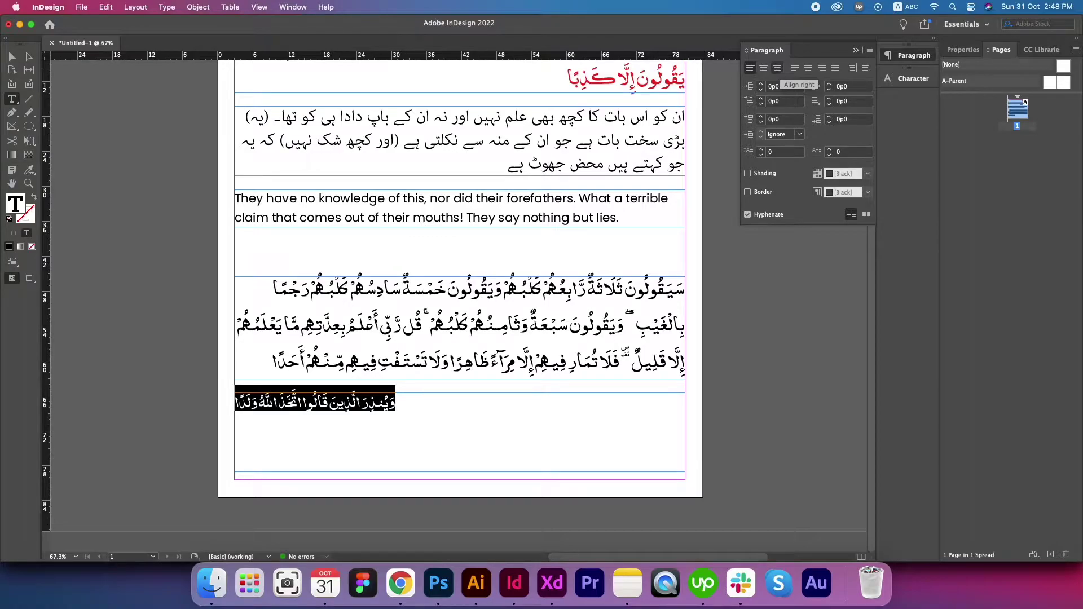
click(778, 68)
click(648, 406)
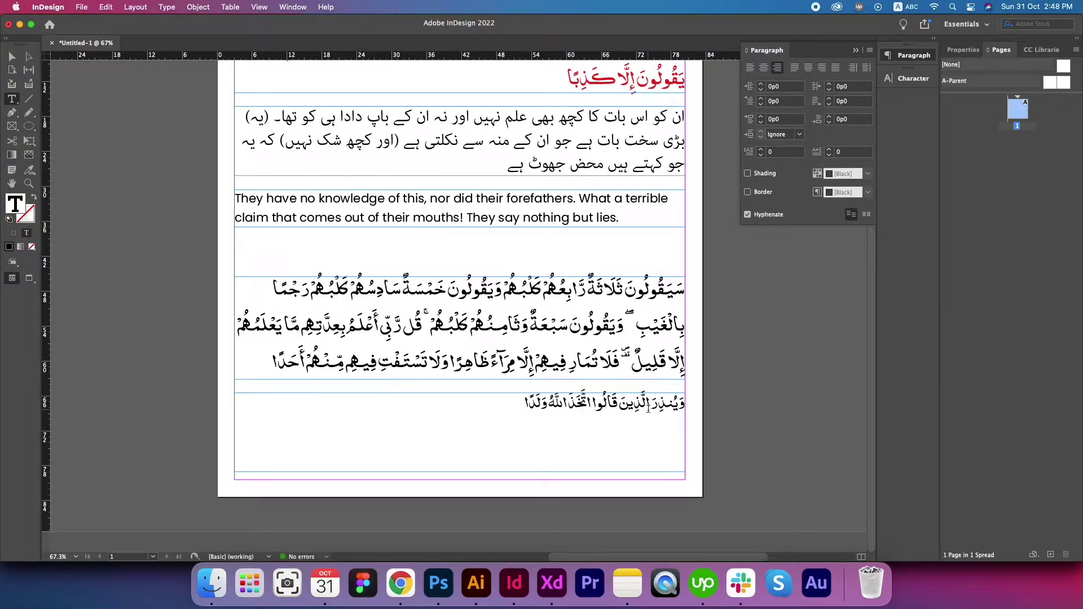
Increase the font size of the ayah 4 text to 65 pt
triple_click(649, 405)
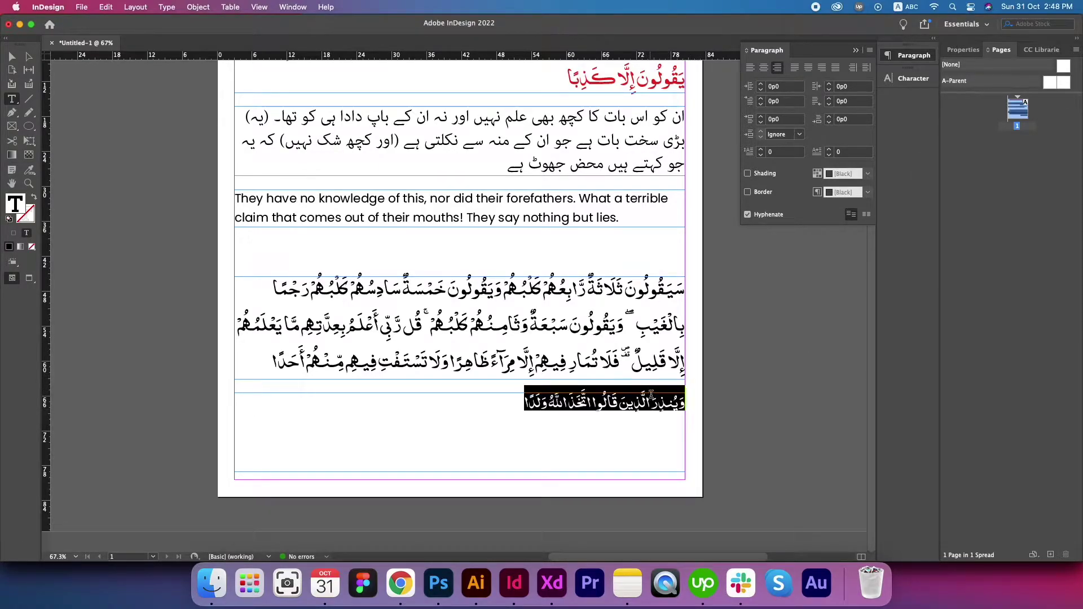
click(914, 79)
click(779, 123)
text(37)
key(Return)
key(Up)
key(Up)
key(Up)
key(Up)
key(Up)
key(Up)
key(Up)
key(Up)
key(Up)
key(Up)
key(Up)
key(Up)
key(Up)
key(Up)
key(Up)
key(Up)
key(Up)
key(Up)
key(Up)
key(Up)
key(Up)
key(Up)
key(Up)
key(Up)
key(Up)
key(Up)
key(Up)
click(577, 406)
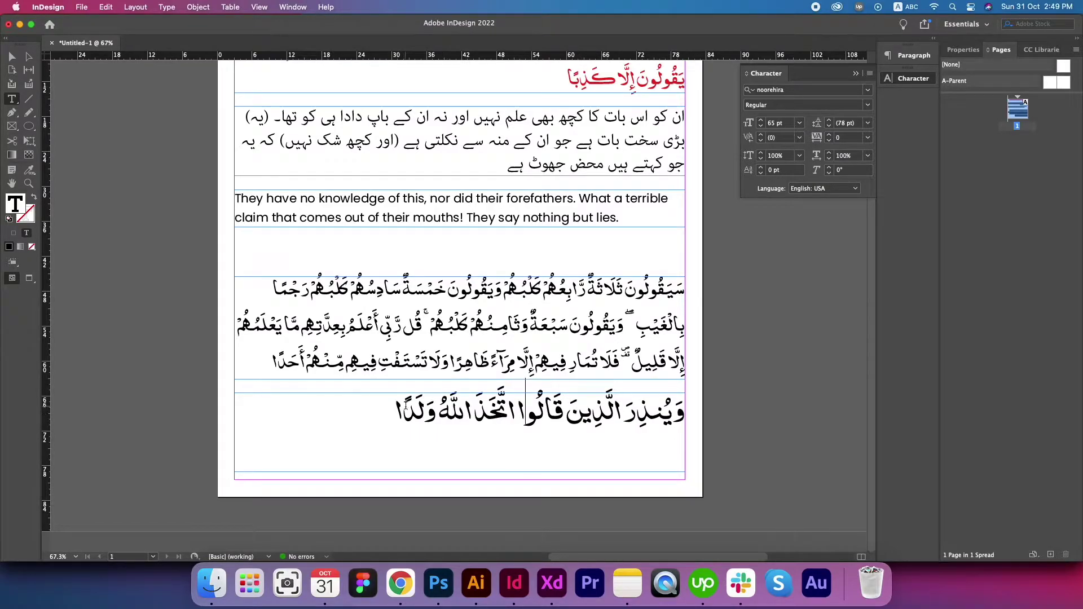
Choose ayah 5 in Quran-Clip Helper in Chrome and replace the ayah 4 text in InDesign with its Arabic text
drag(397, 404, 684, 404)
click(682, 404)
triple_click(683, 404)
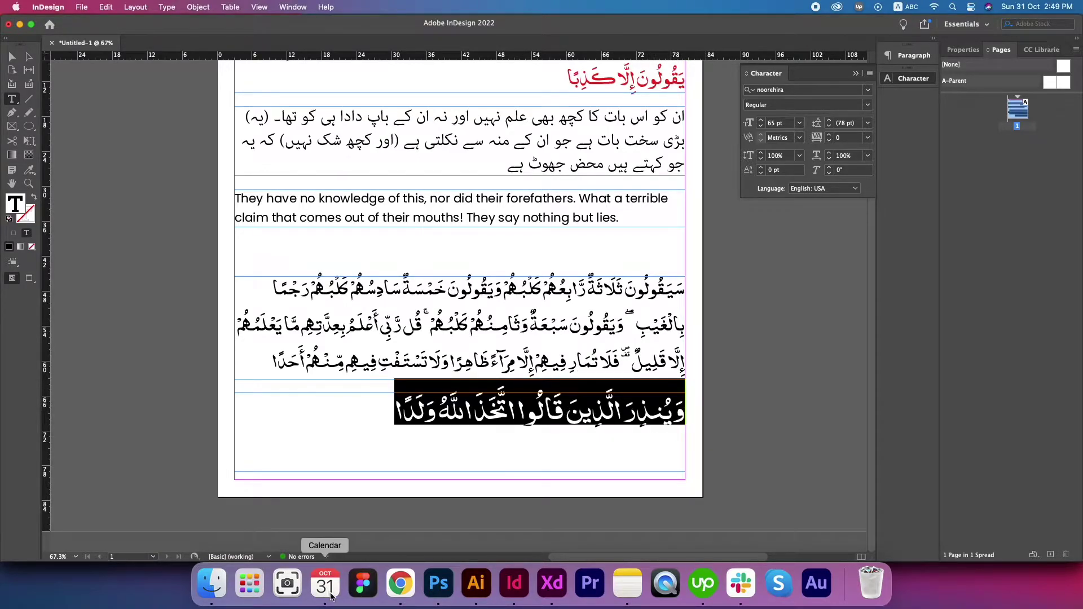
click(401, 585)
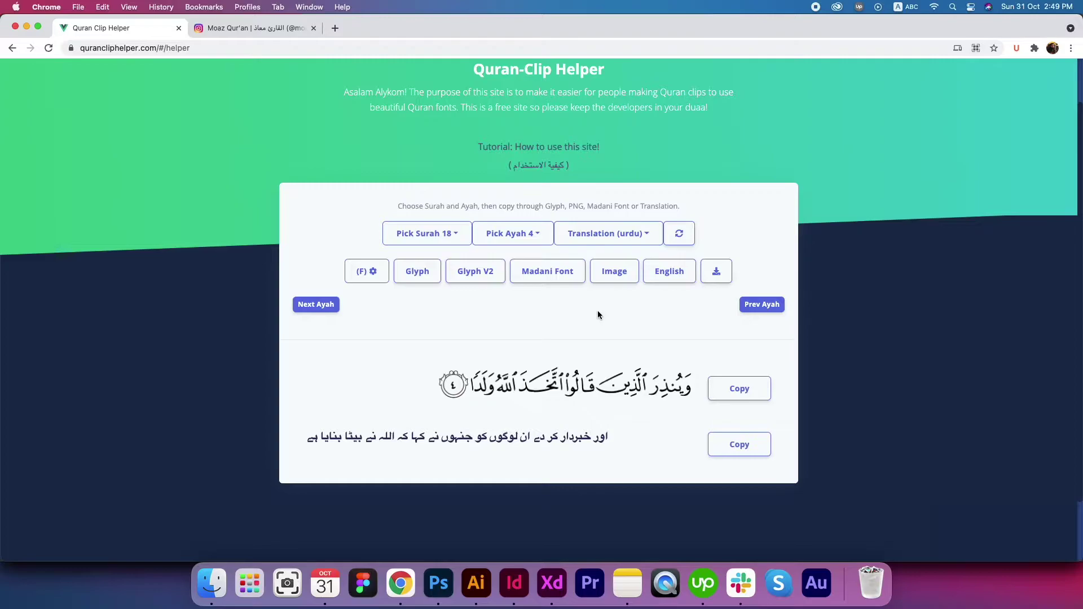
click(528, 235)
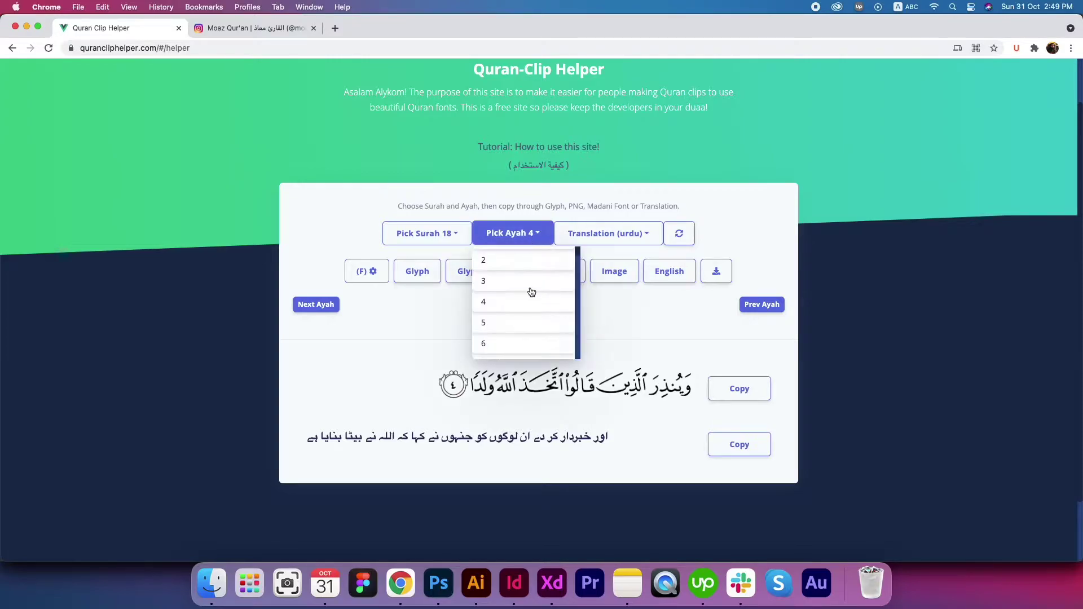
click(530, 323)
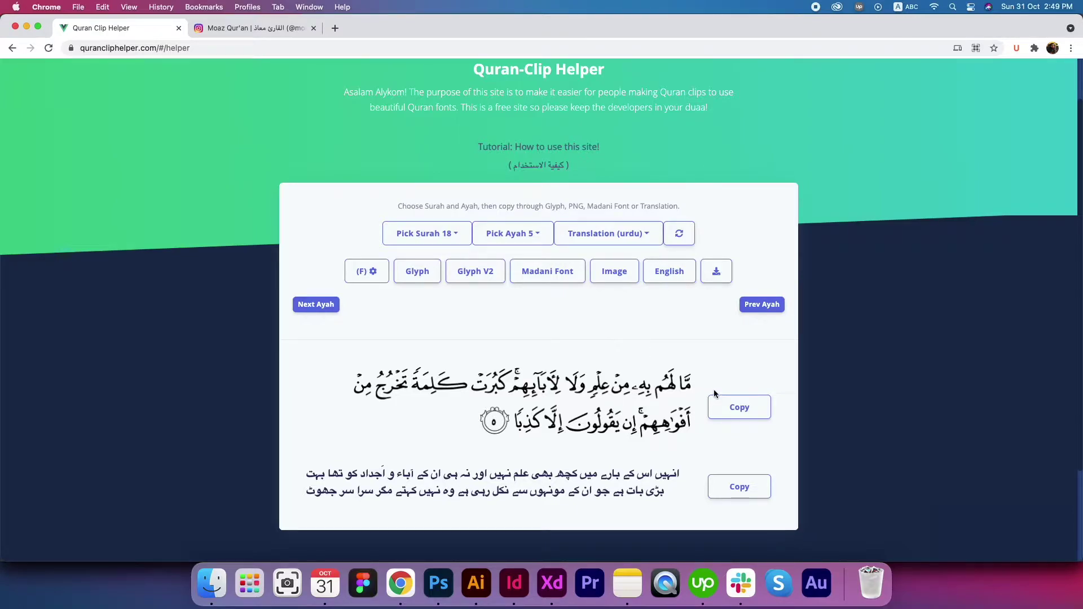
click(734, 410)
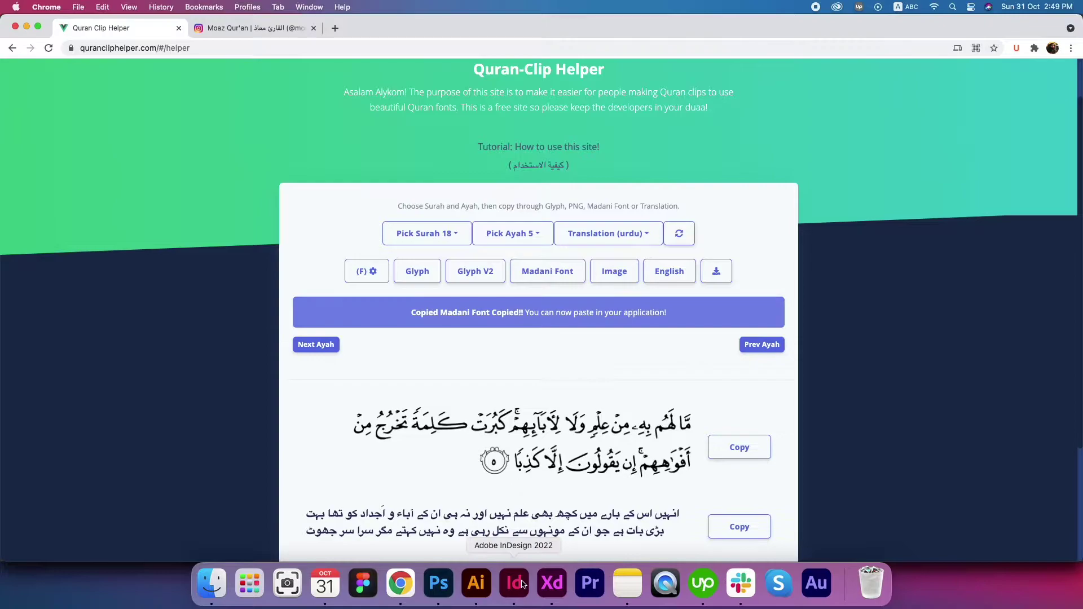
click(514, 583)
triple_click(515, 409)
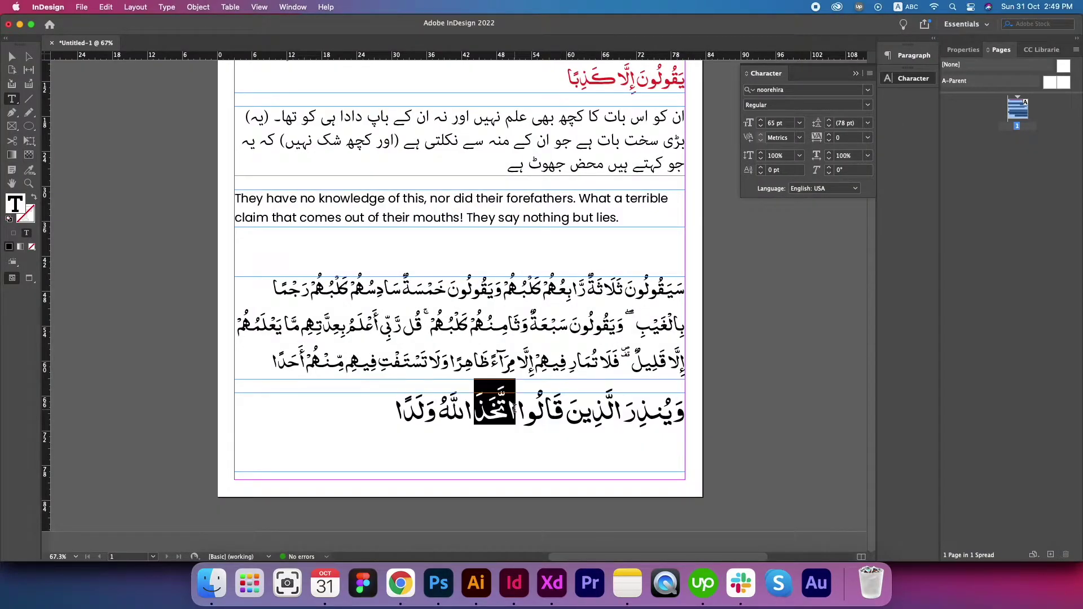
key(super+v)
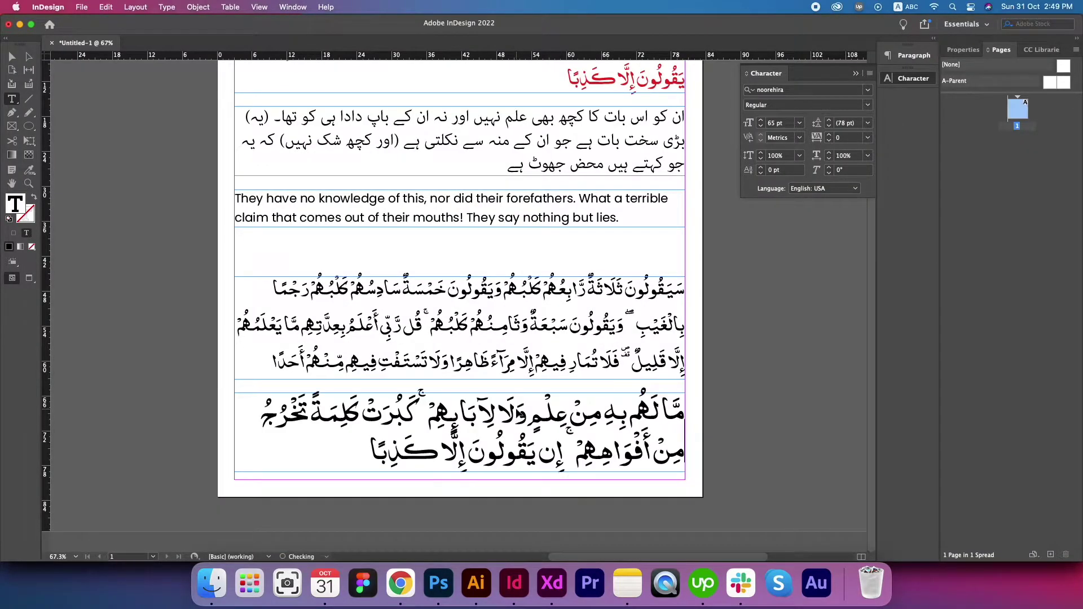
Reduce the font size of the ayah 5 text to 56 pt
triple_click(521, 418)
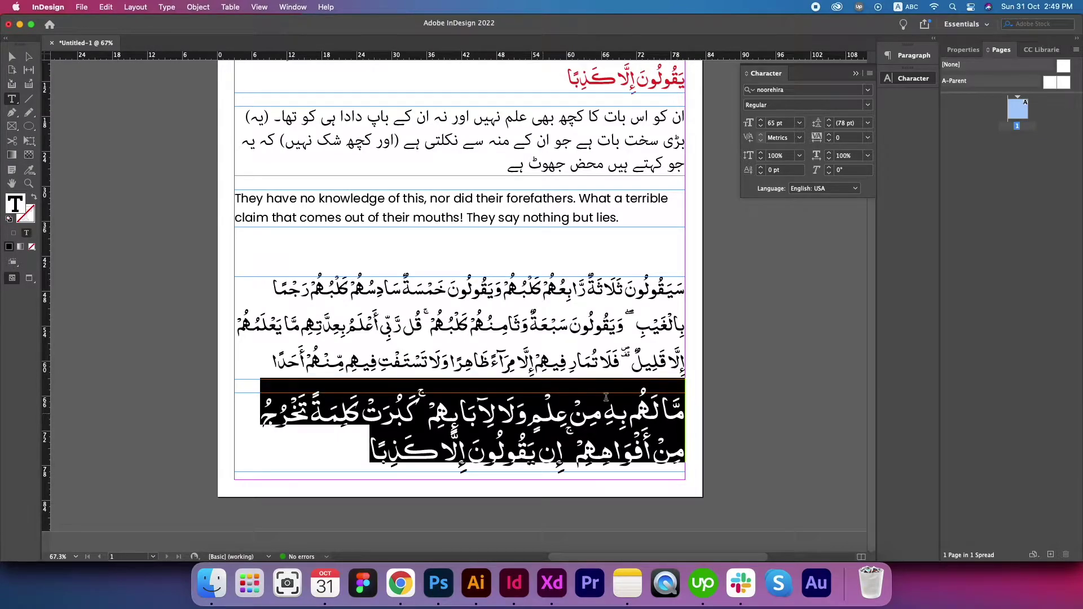
click(783, 123)
key(Down)
key(Down)
key(Down)
key(Down)
key(Down)
key(Down)
key(Down)
key(Down)
key(Down)
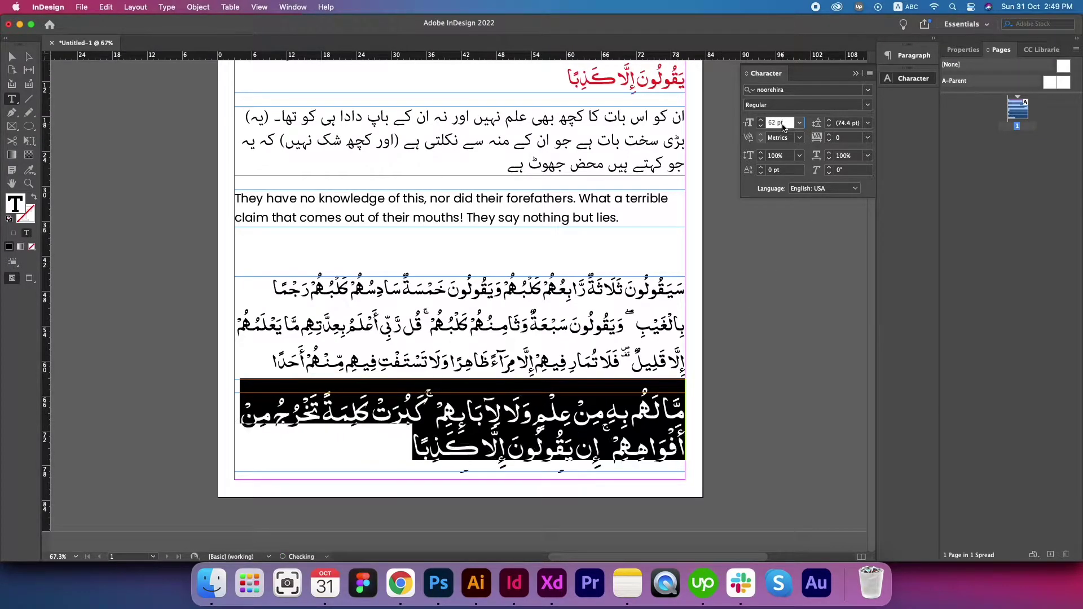
click(547, 433)
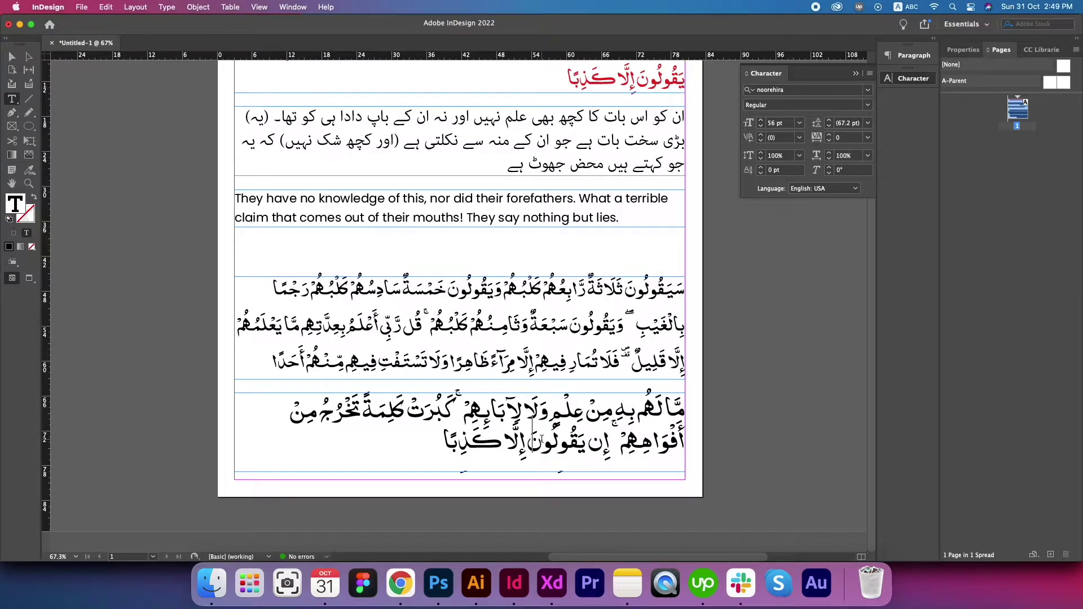
Compare ayah 5 with its original in Chrome, and select the alif after the ba in لِآبَائِهِمْ in the InDesign text
click(410, 585)
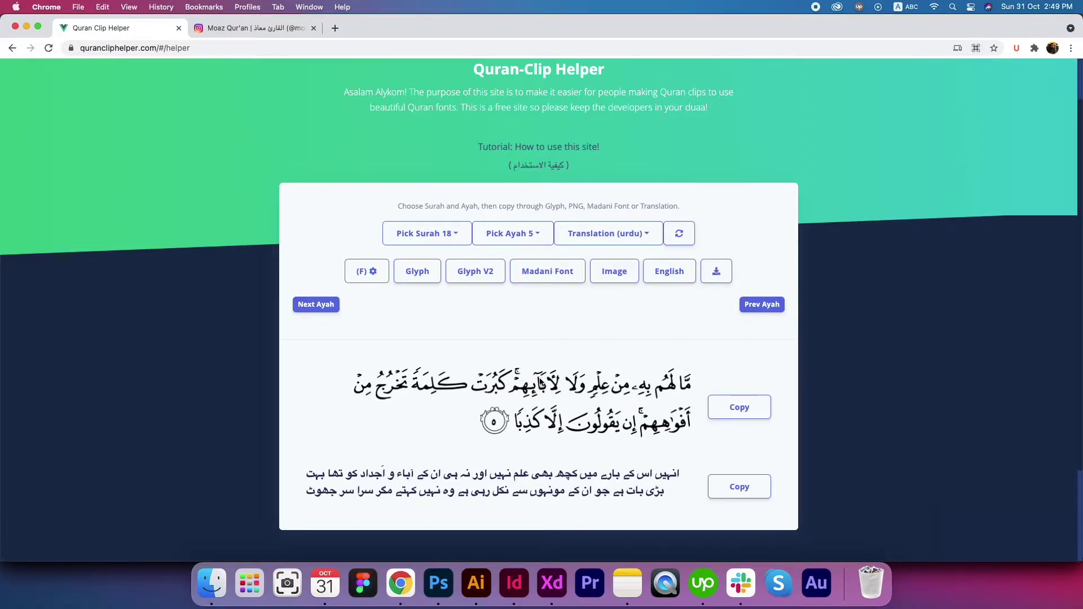
click(514, 583)
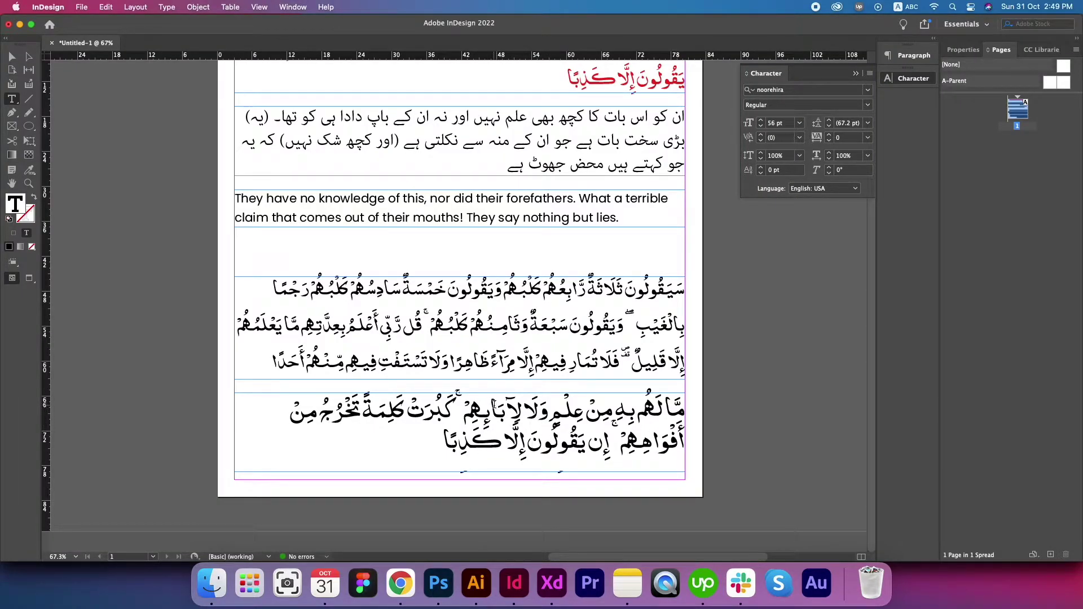
drag(495, 402, 494, 403)
click(494, 404)
drag(496, 404, 494, 404)
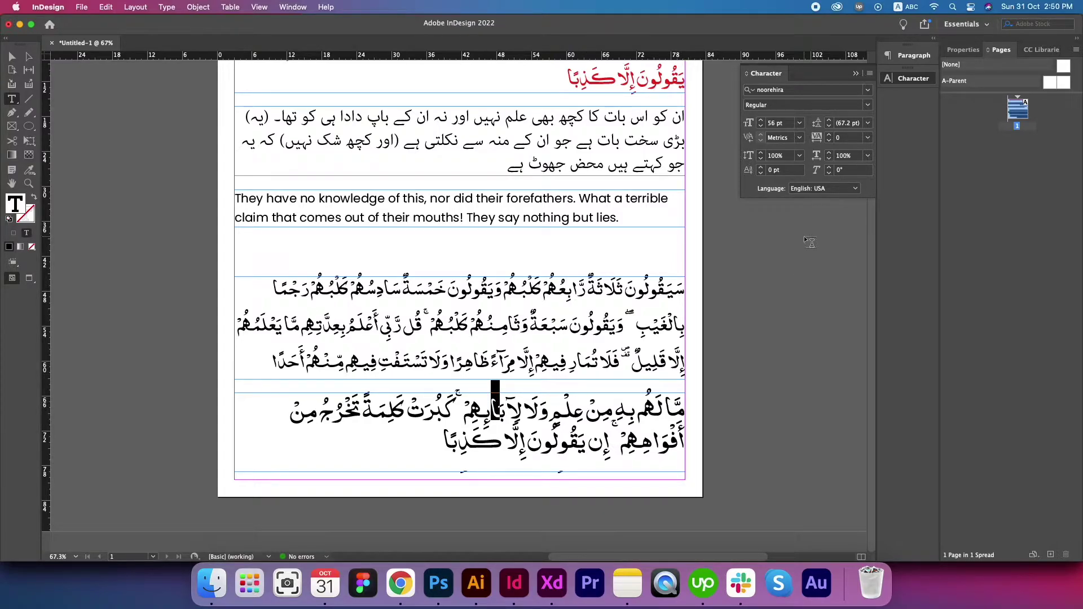
Switch the keyboard input source to Arabic and show the Keyboard Viewer over the upper part of the page
click(910, 7)
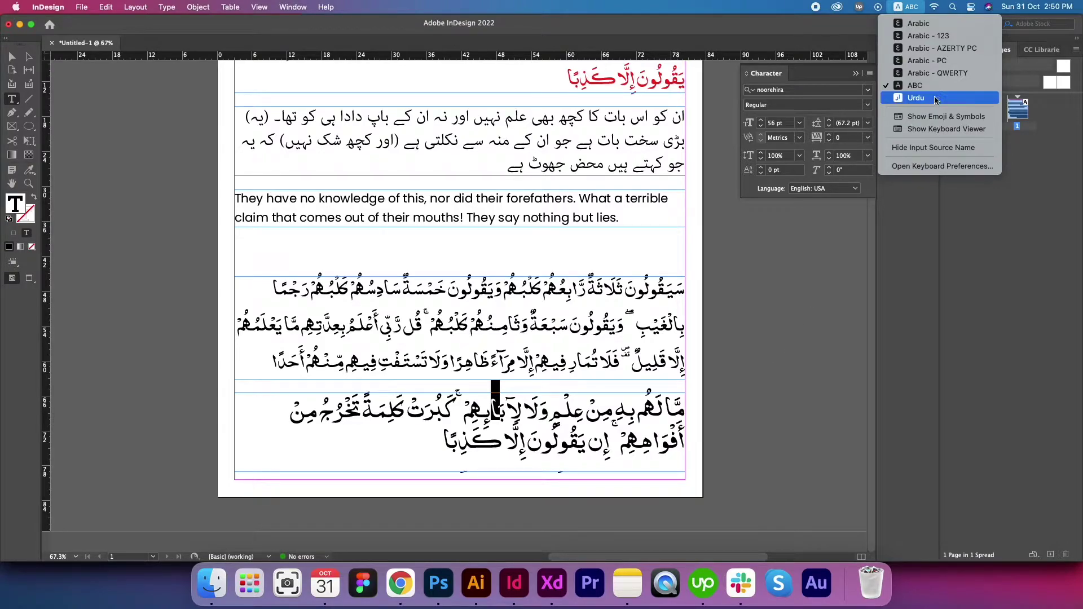
click(925, 25)
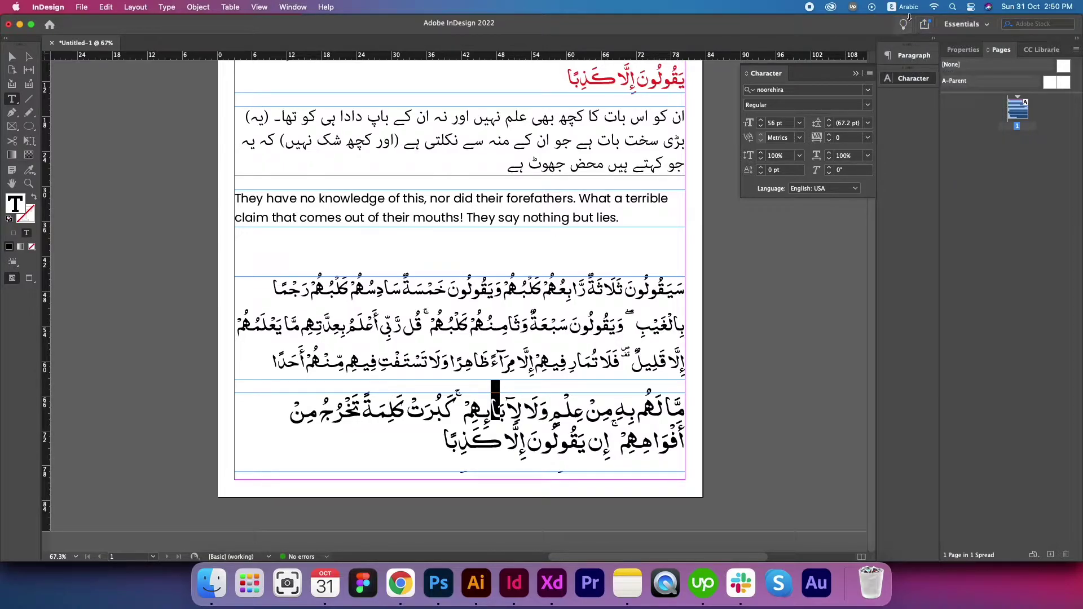
click(906, 8)
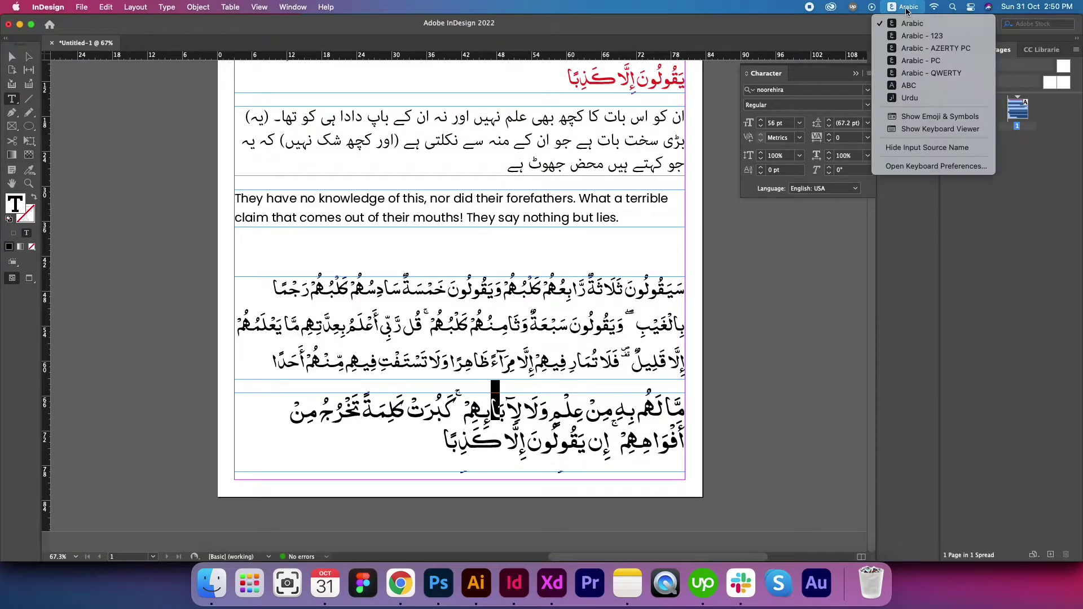
click(937, 129)
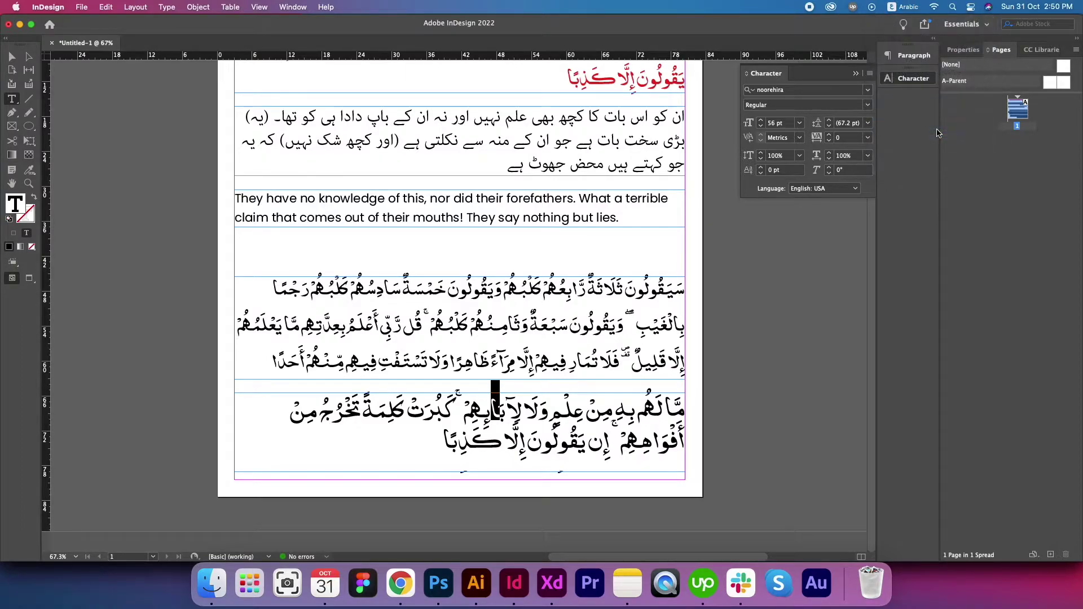
drag(784, 338, 724, 245)
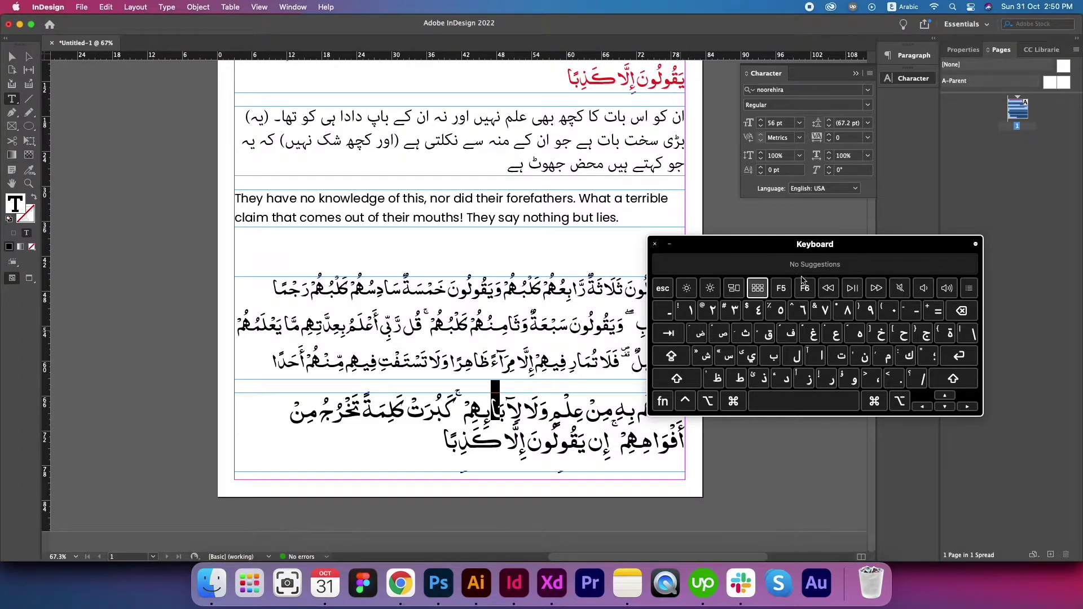
drag(855, 249, 477, 114)
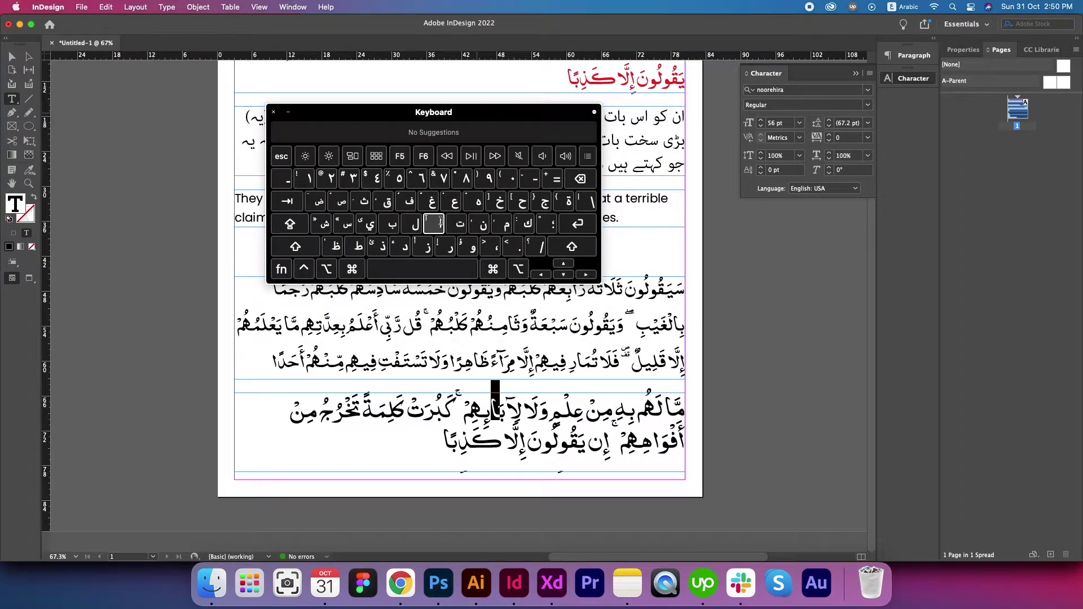
Replace the selected alif with آ, and check the corrected word against ayah 5 in Quran-Clip Helper in Chrome
key(shift)
key(shift)
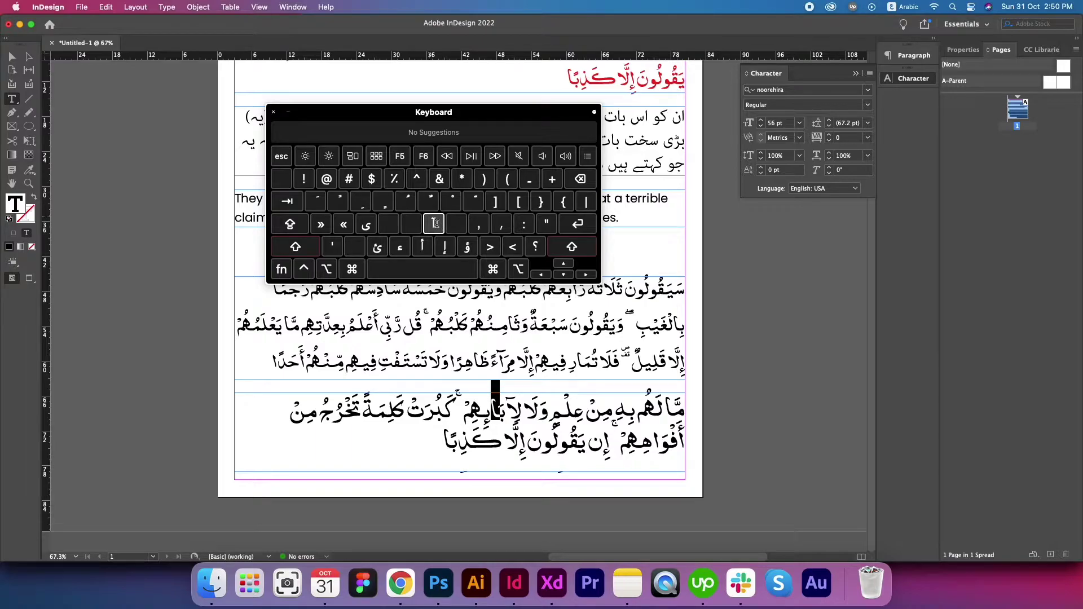
shift+click(436, 224)
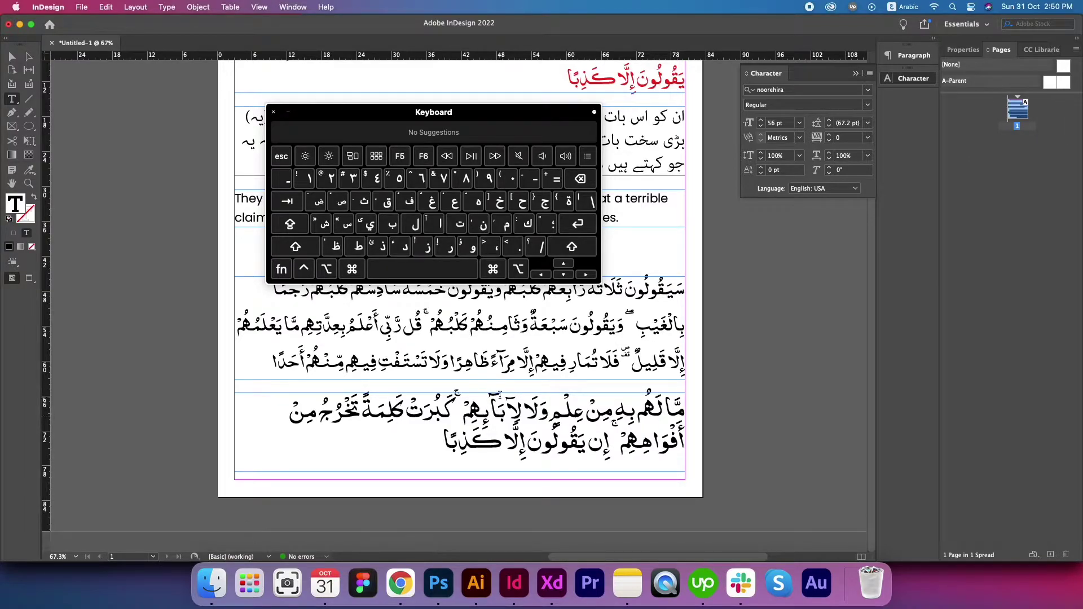
drag(500, 393, 489, 395)
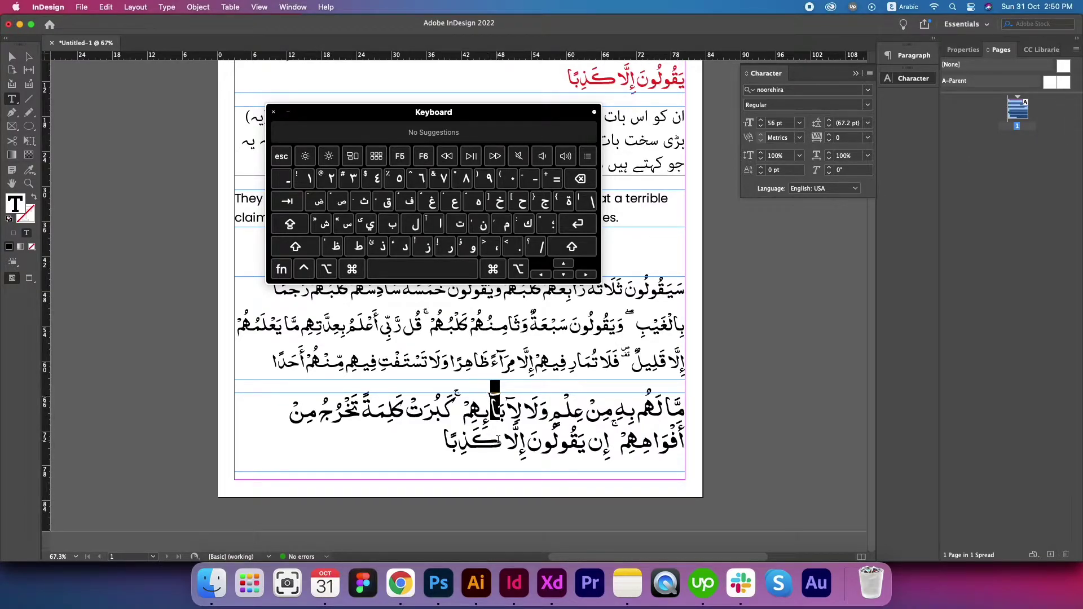
click(401, 584)
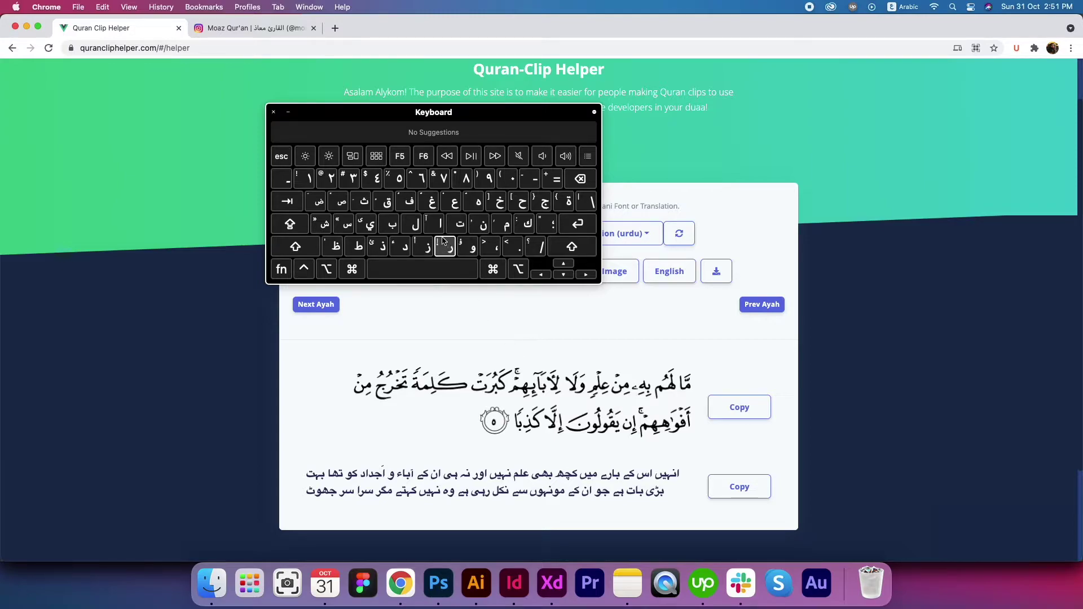
key(shift)
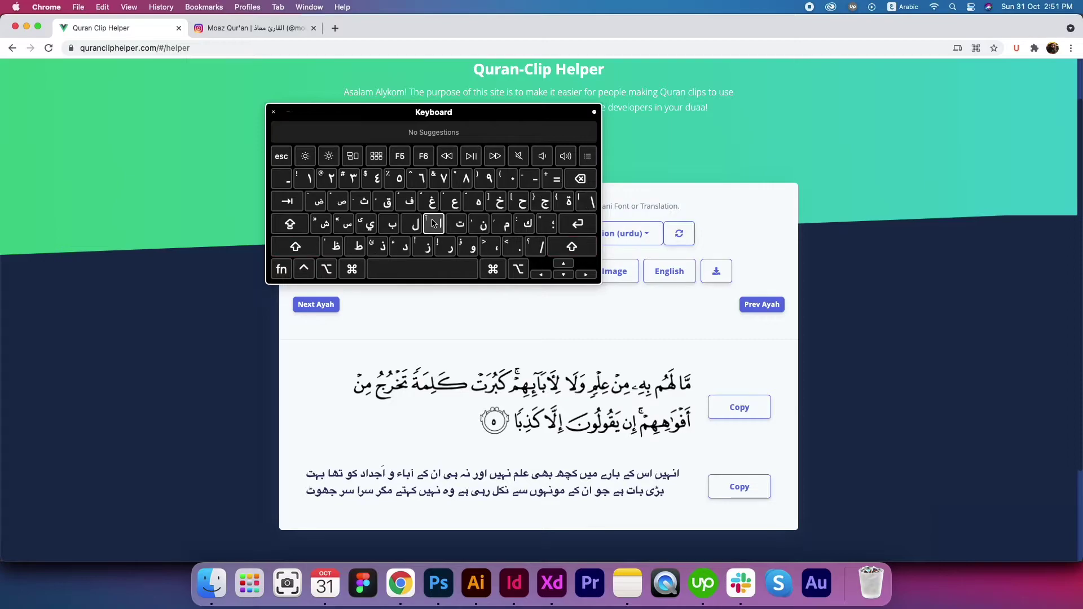
Switch to Photoshop, scale the Arabic verse layer down to about 62%, and close the Keyboard Viewer
click(439, 584)
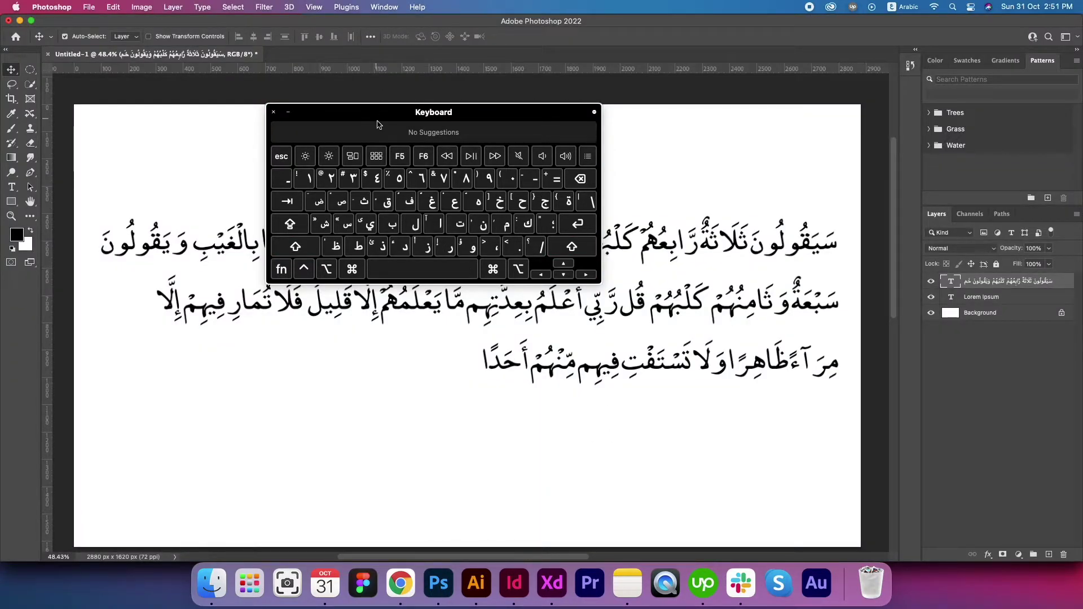
drag(458, 112, 513, 22)
scroll(645, 296, down, 5)
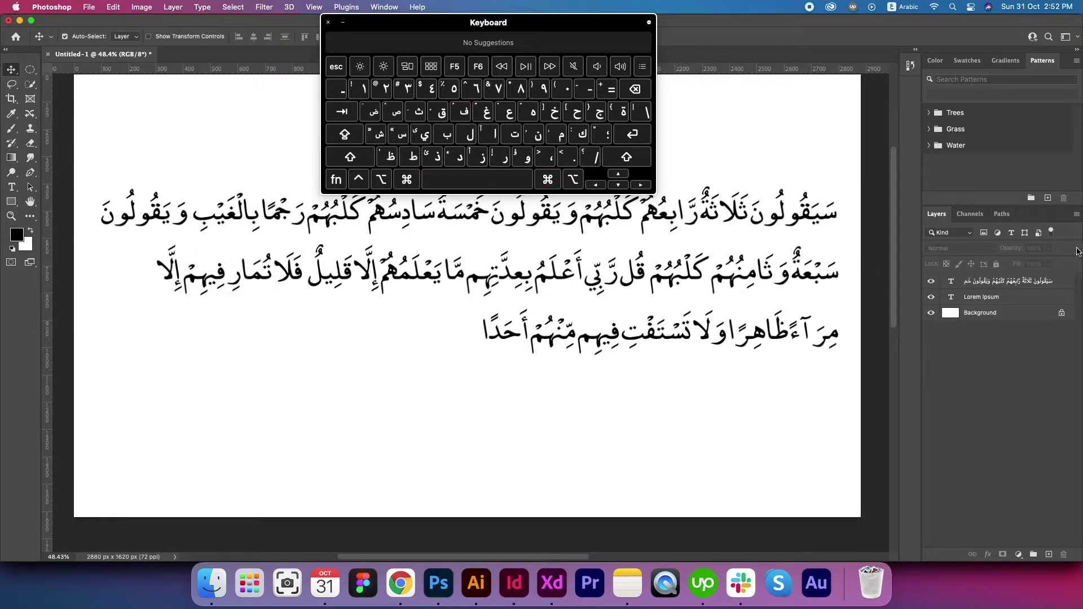
click(1053, 281)
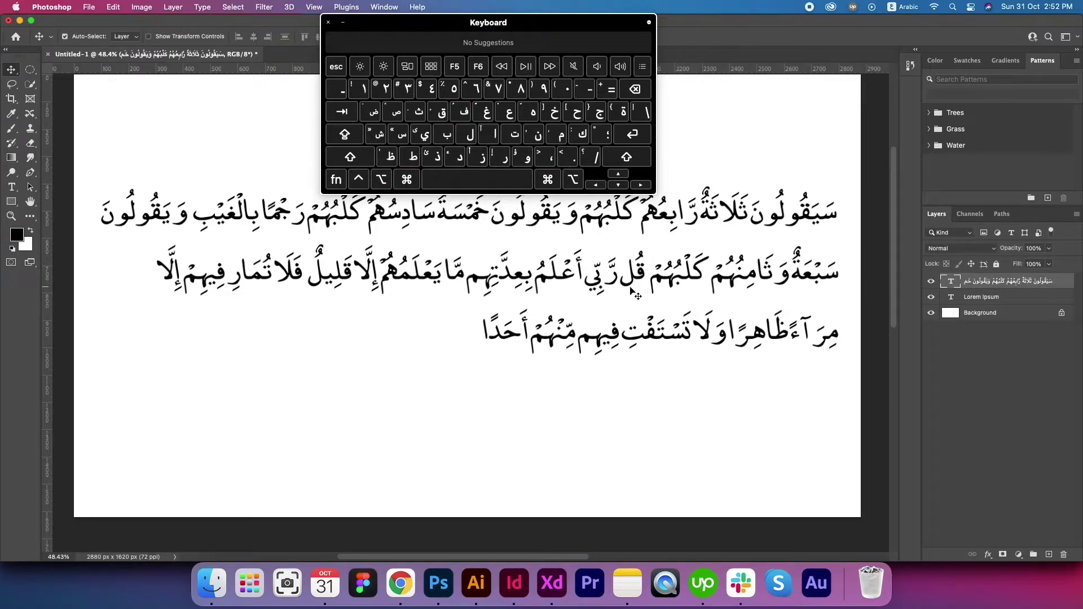
key(super+t)
drag(102, 357, 385, 284)
click(328, 22)
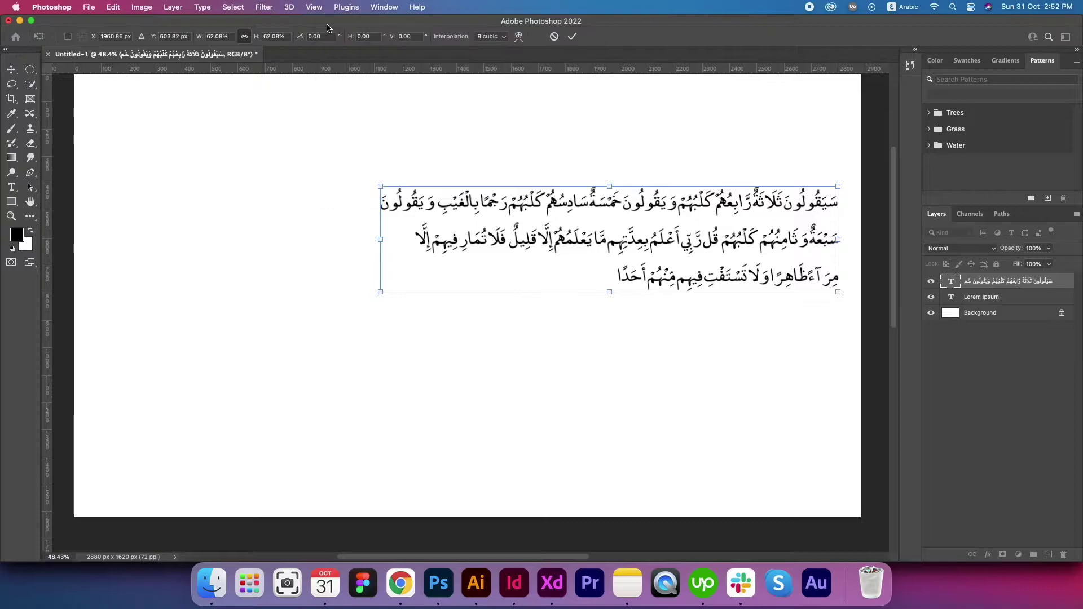
key(Return)
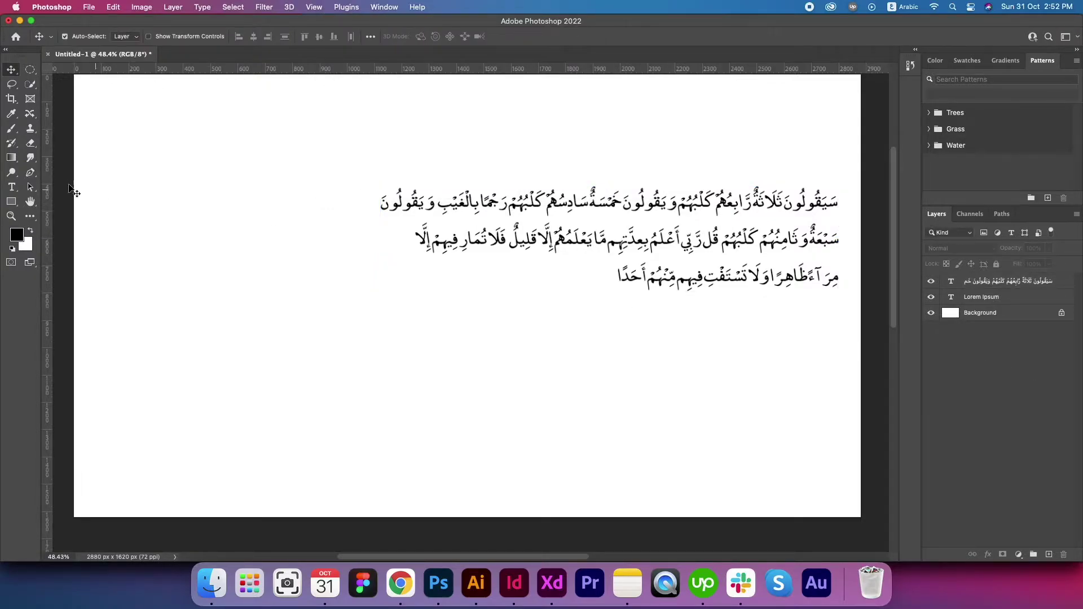
Create a wide paragraph text box beneath the Arabic verse and select all of its placeholder text
click(12, 187)
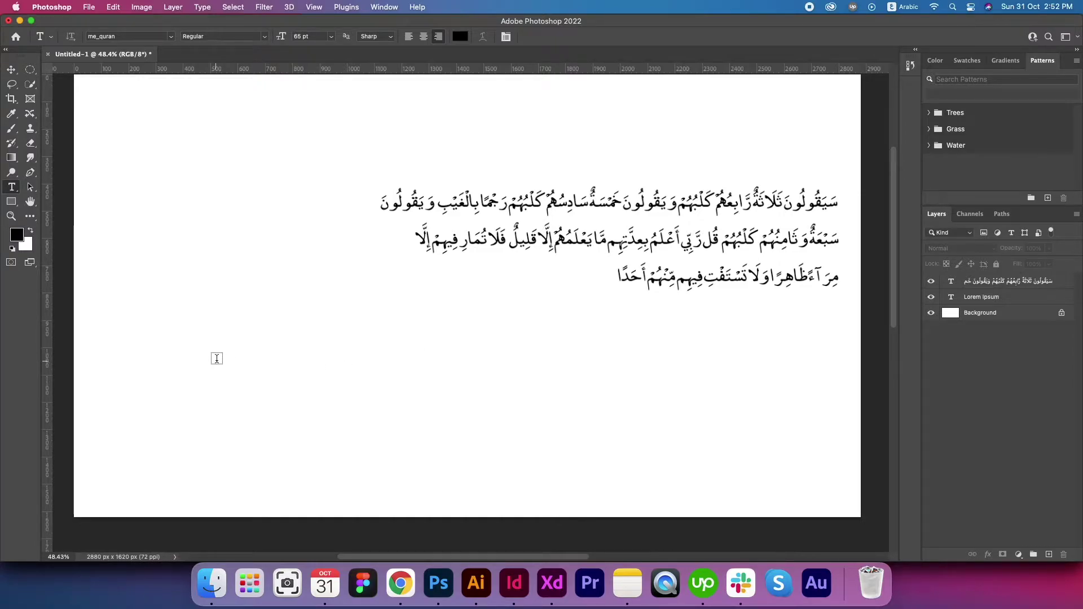
drag(829, 324, 132, 474)
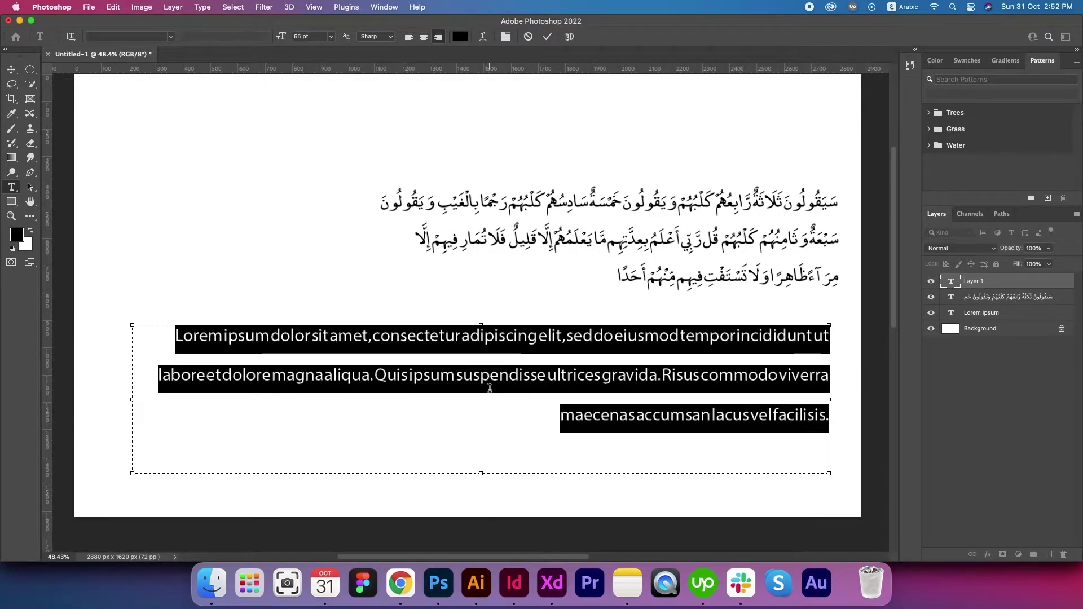
click(713, 380)
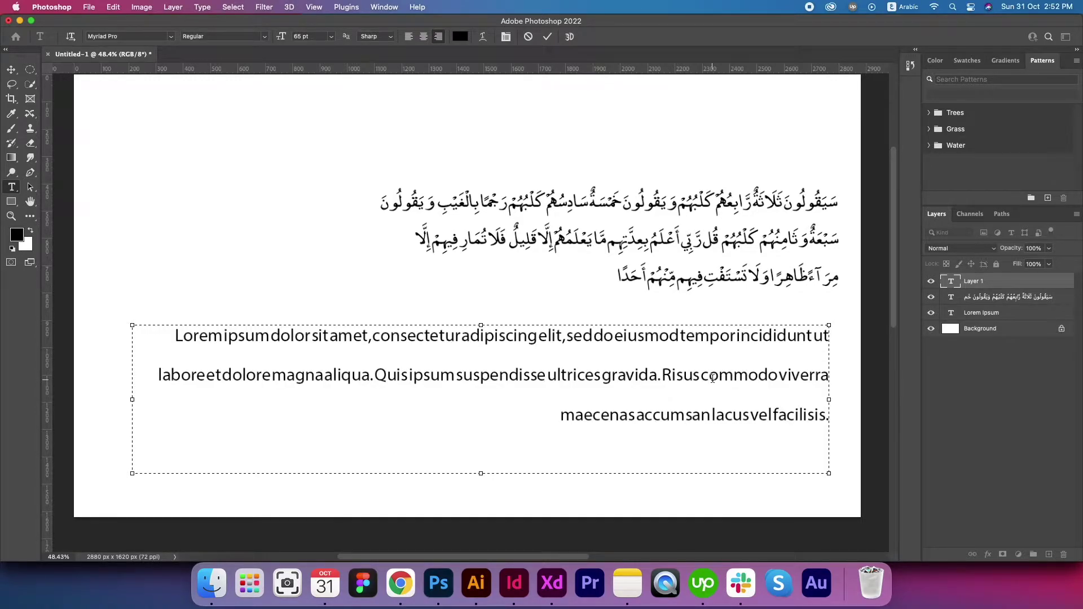
key(super+a)
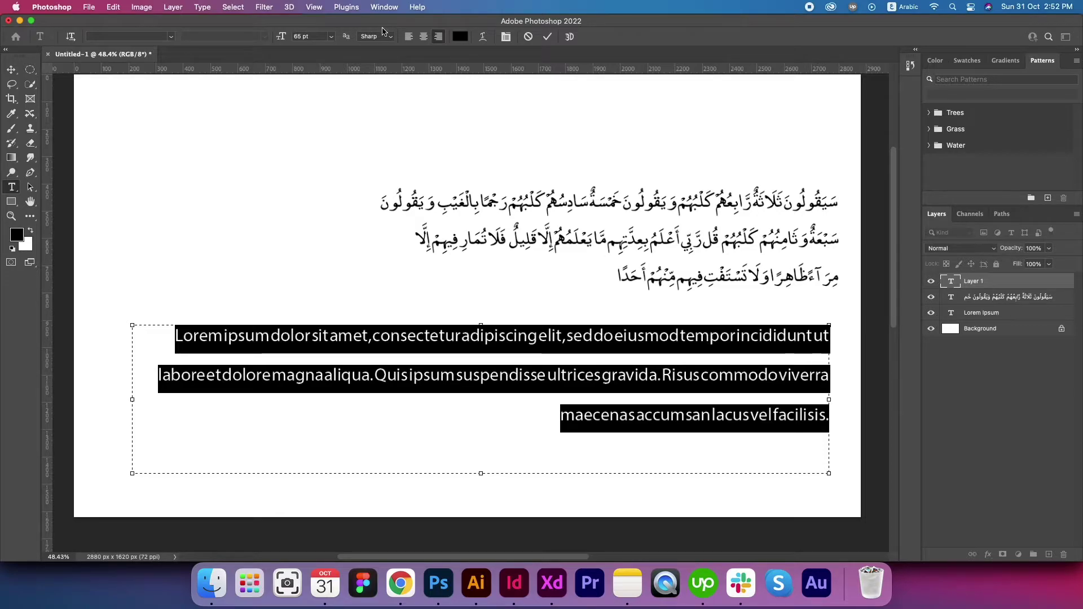
Examine the paragraph options for World-Ready Layout and Middle Eastern Features, and close the paragraph settings
click(383, 7)
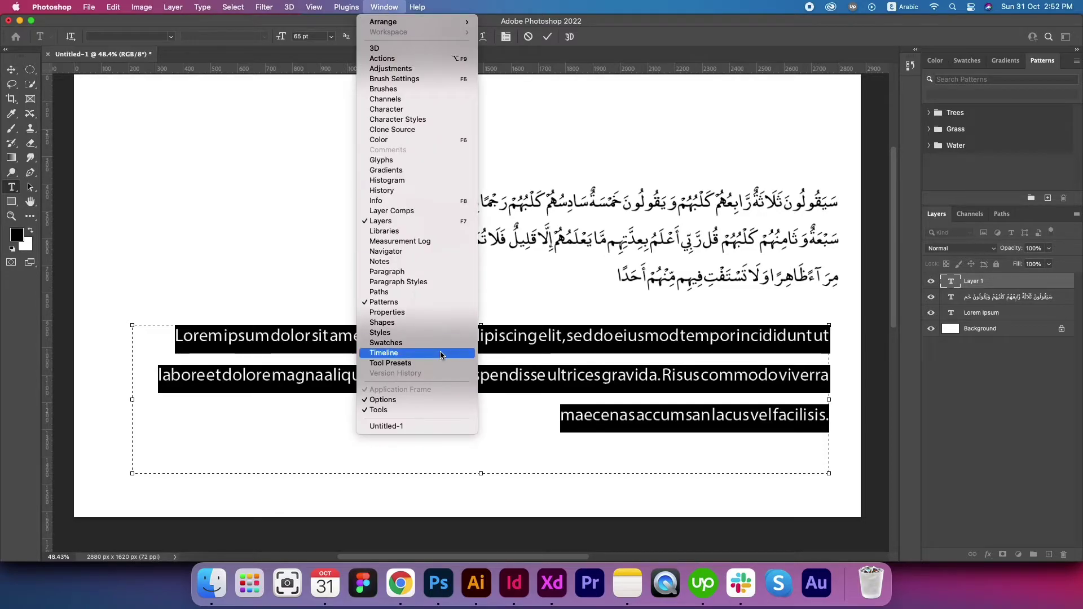
click(402, 273)
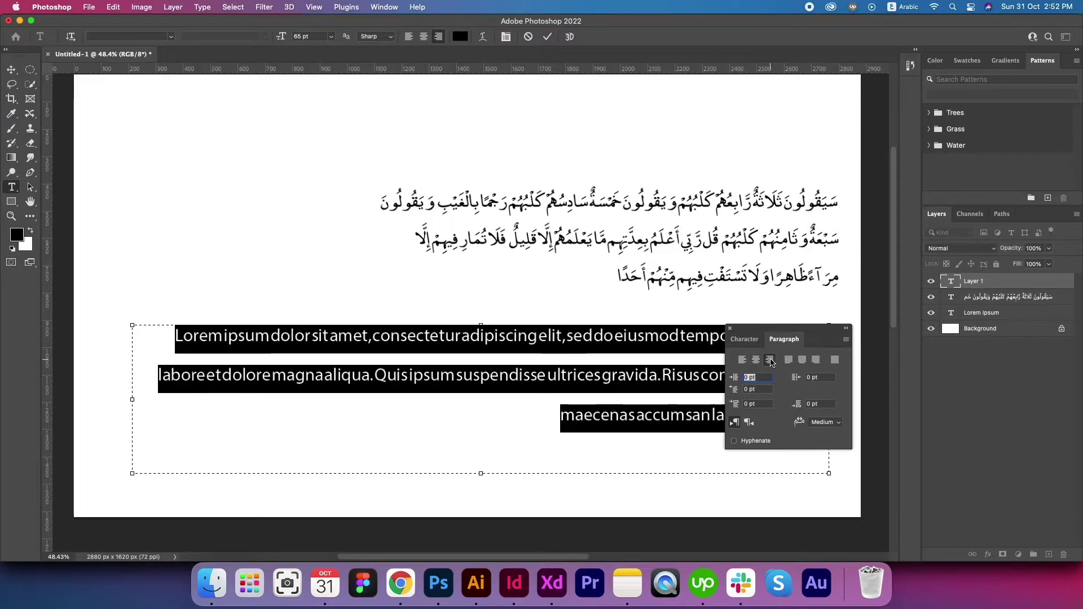
click(847, 339)
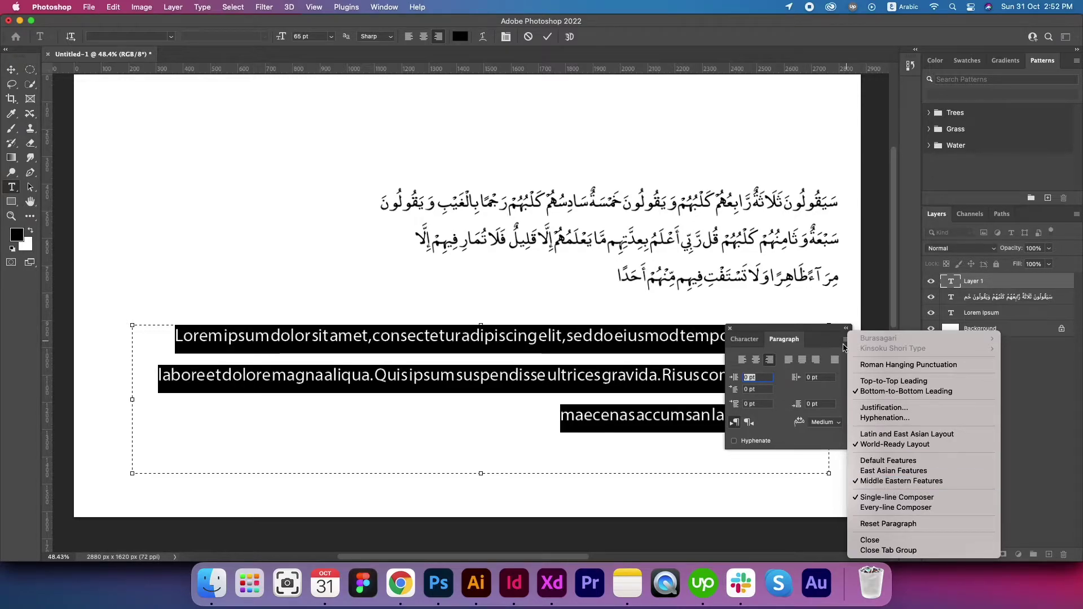
click(879, 484)
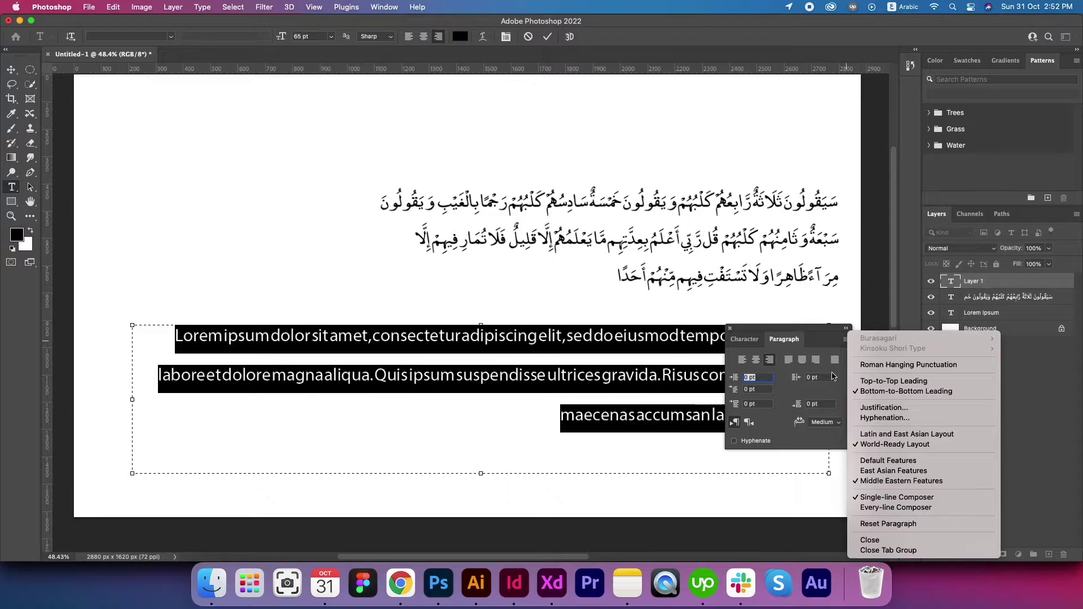
click(731, 329)
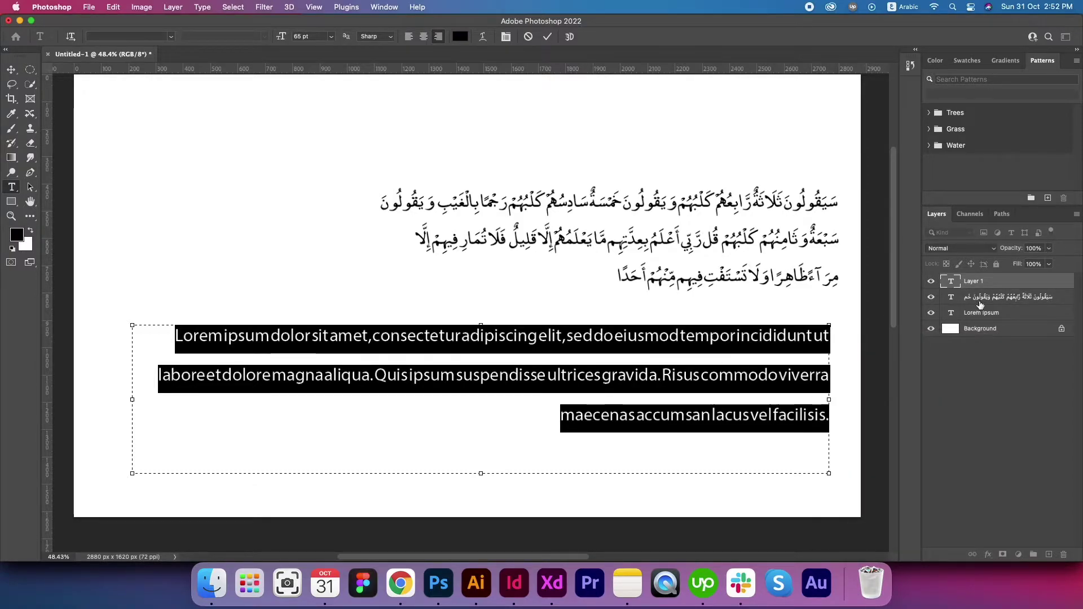
Show the character settings, place them clear of the new text box, and start choosing a font
click(384, 7)
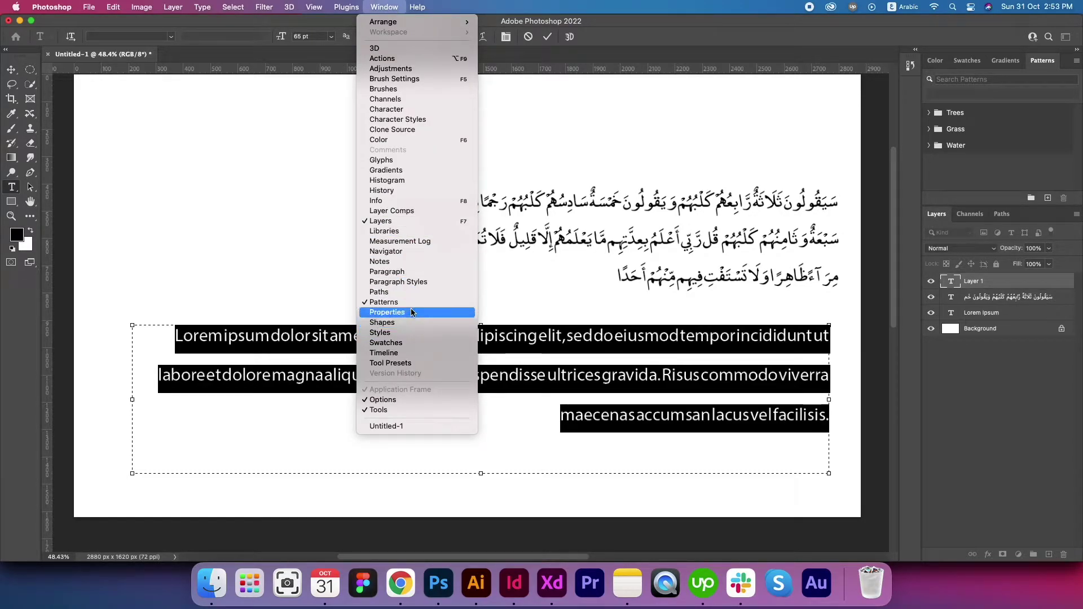
click(394, 109)
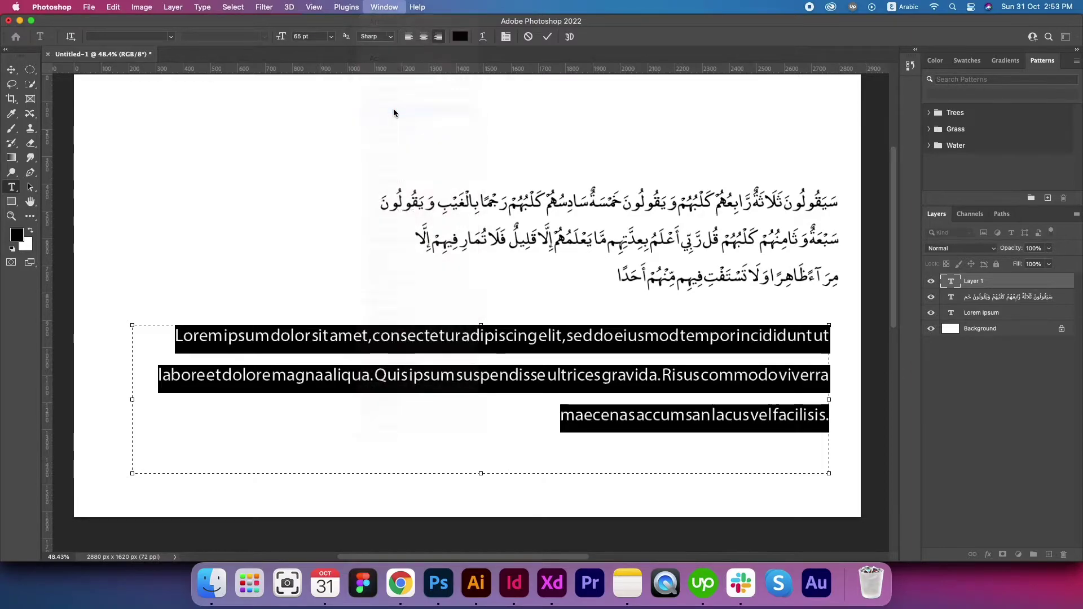
drag(806, 333, 769, 115)
click(734, 143)
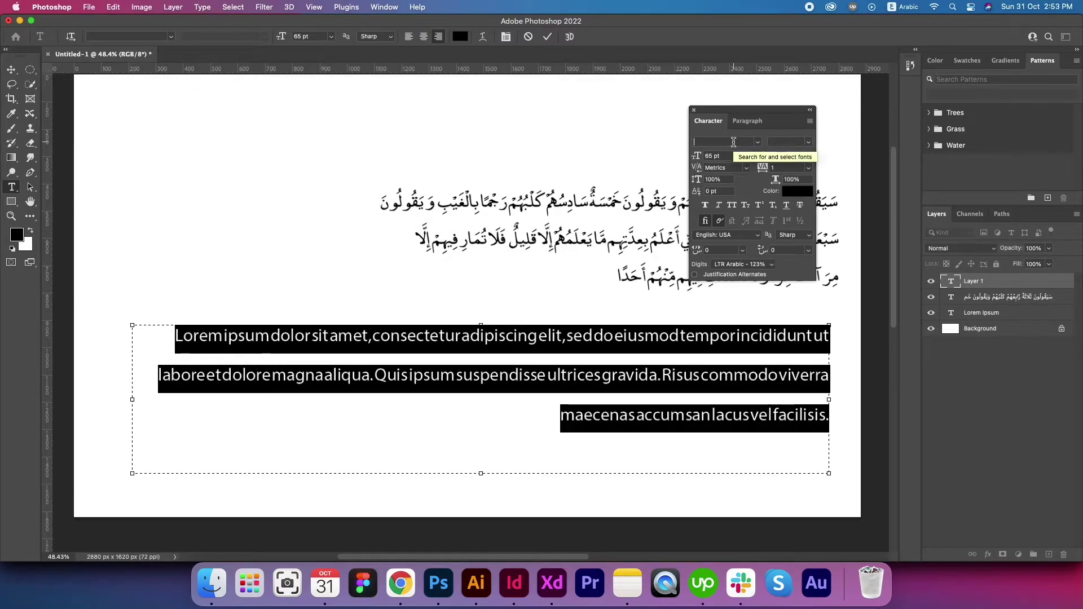
text(رخخق)
key(BackSpace)
key(BackSpace)
key(BackSpace)
key(BackSpace)
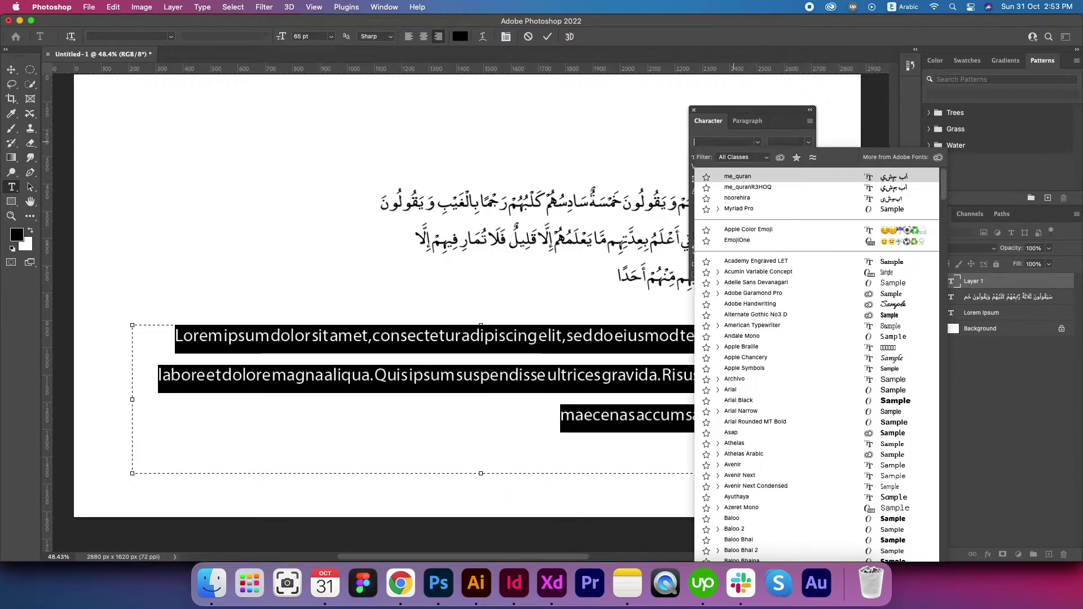
Switch the keyboard input source to ABC and set the placeholder text's font to noorehira
click(904, 7)
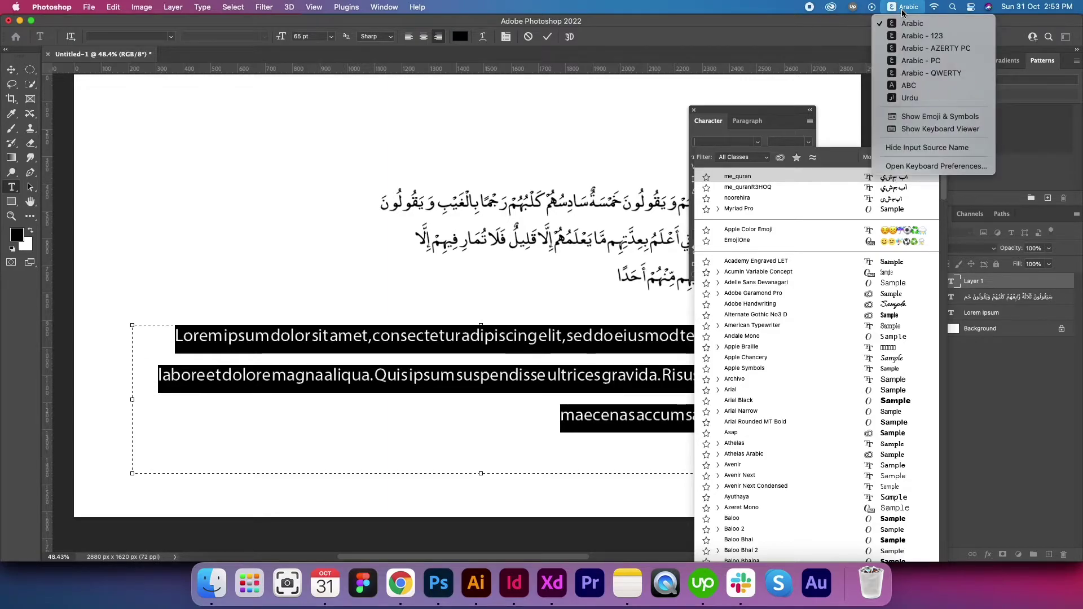
click(908, 86)
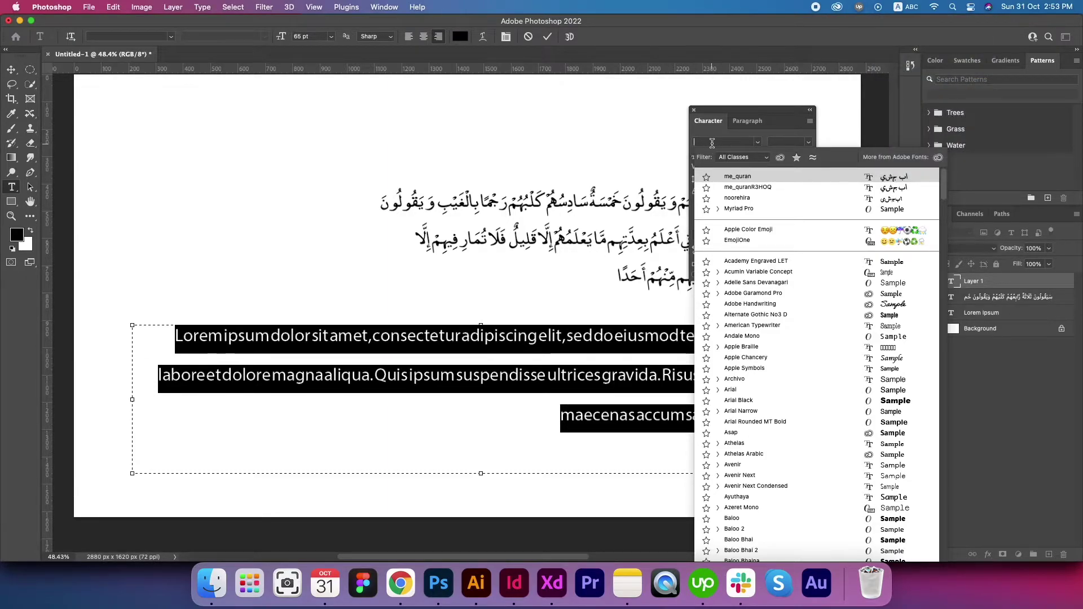
text(noorehira)
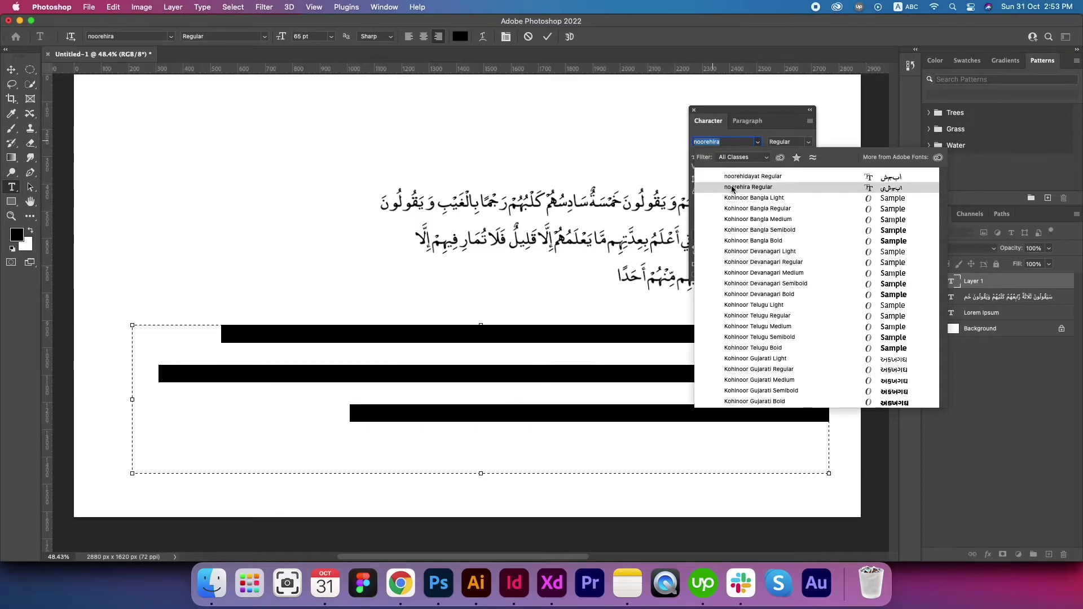
Apply noorehira Regular to the placeholder text in the lower text box and select all of that text
click(728, 187)
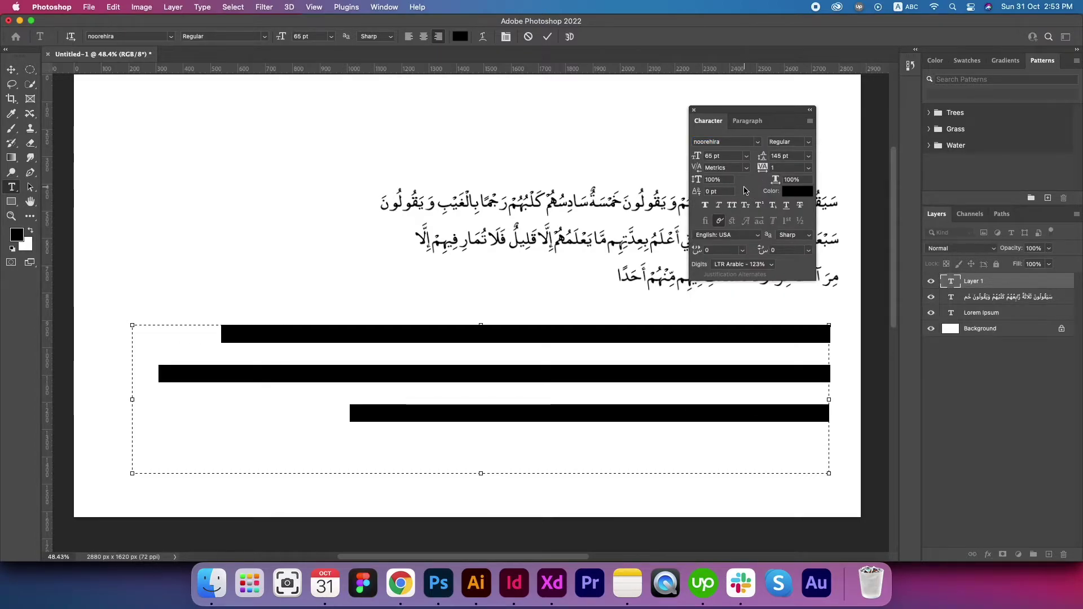
click(748, 334)
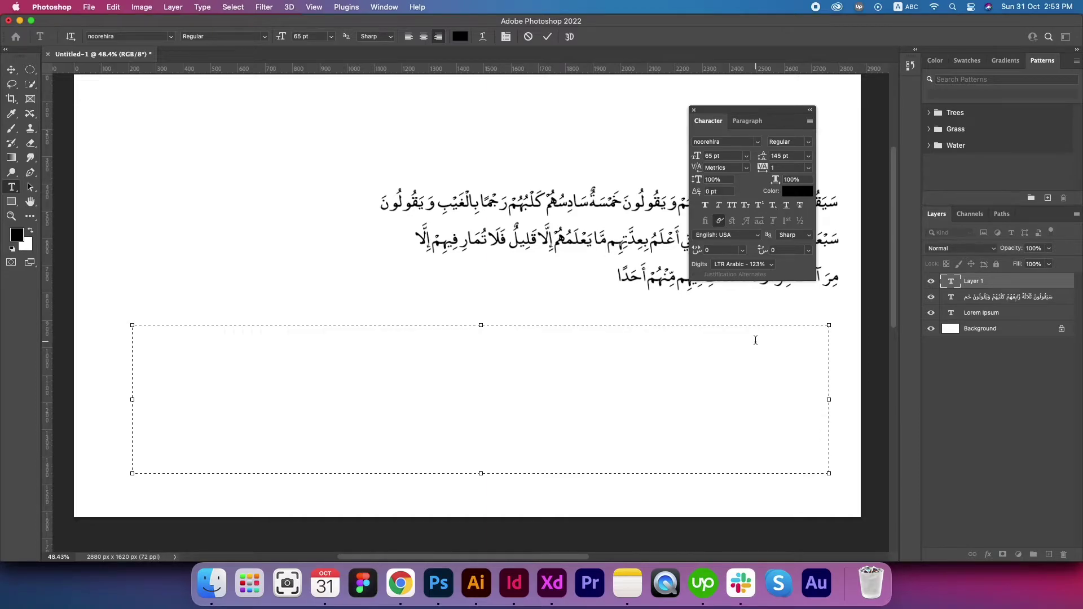
key(super+a)
Copy the Arabic text of Surah 18, Ayah 5 from Quran-Clip Helper in Chrome and paste it over the placeholder text in Photoshop
click(400, 583)
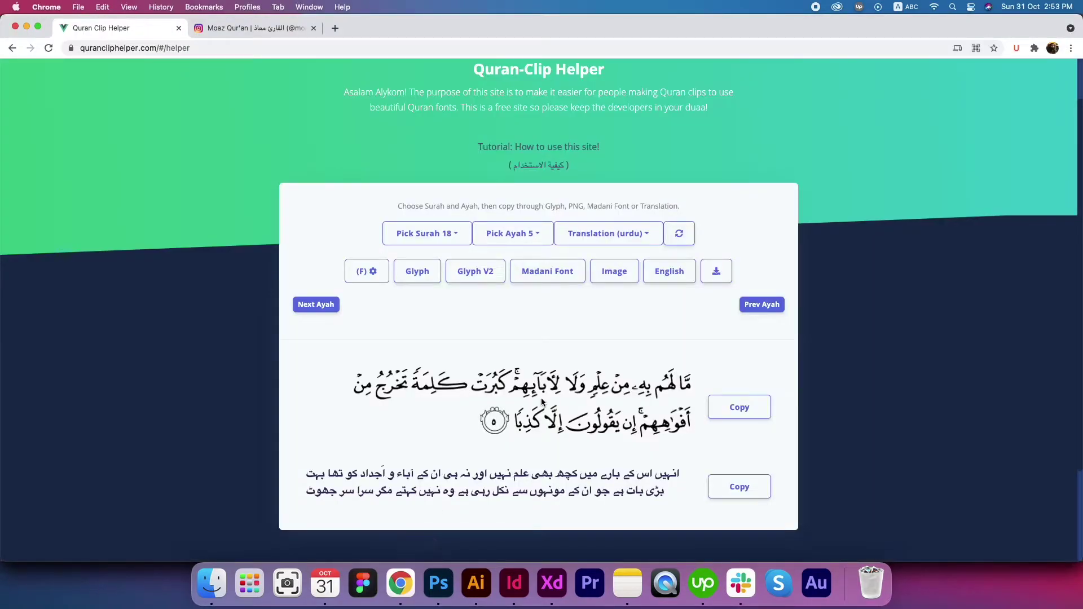
click(736, 409)
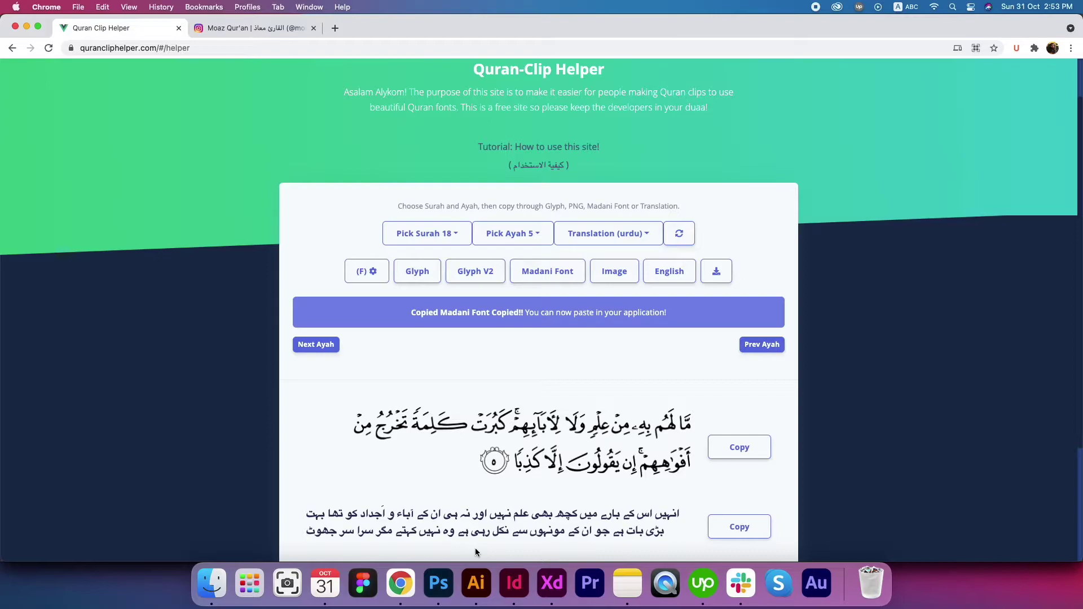
click(439, 584)
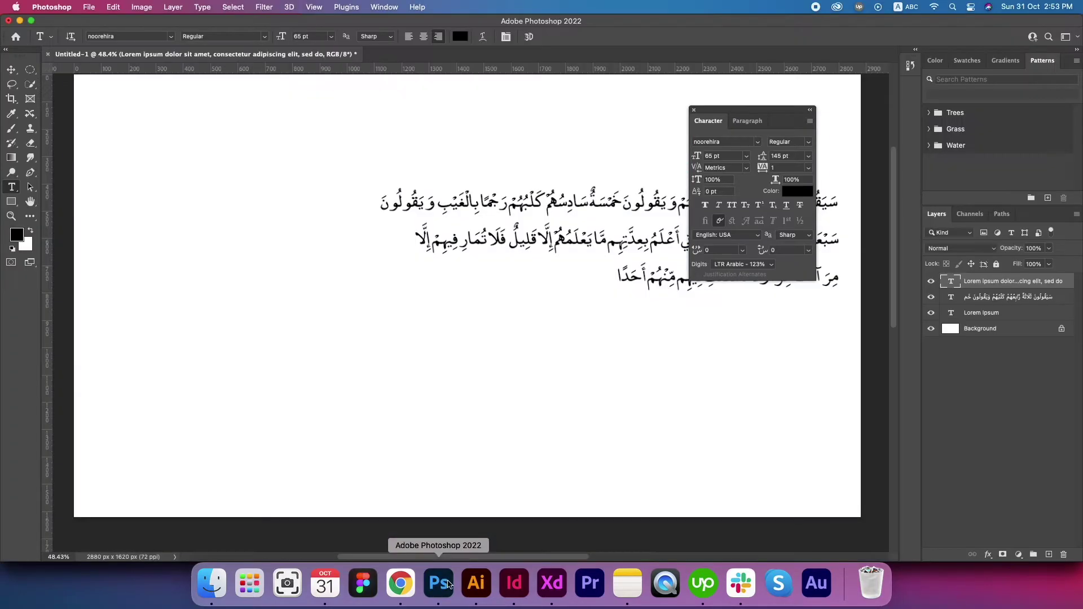
click(679, 339)
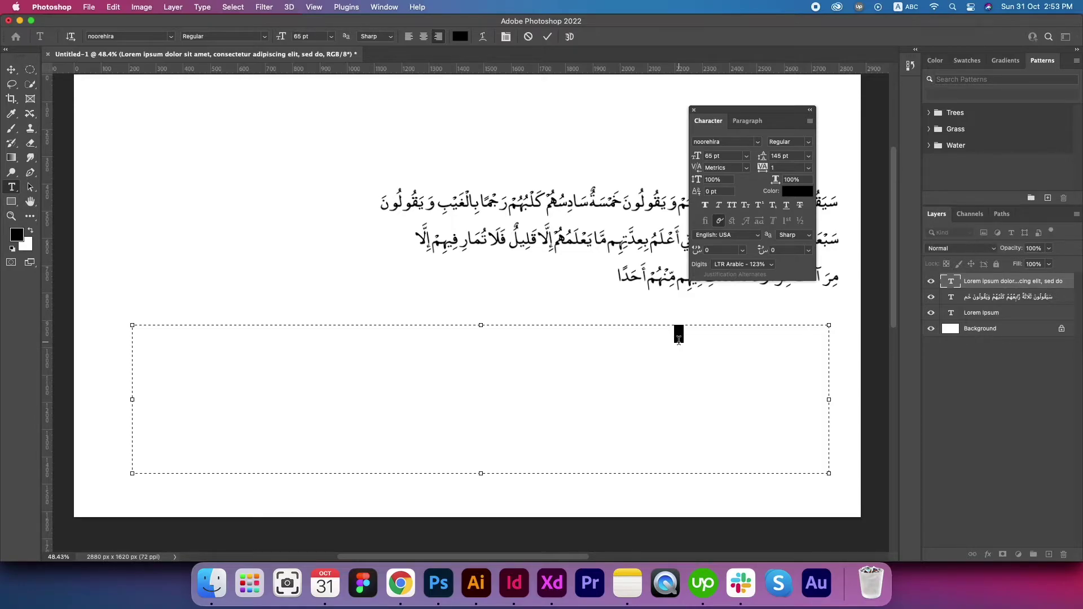
key(super+v)
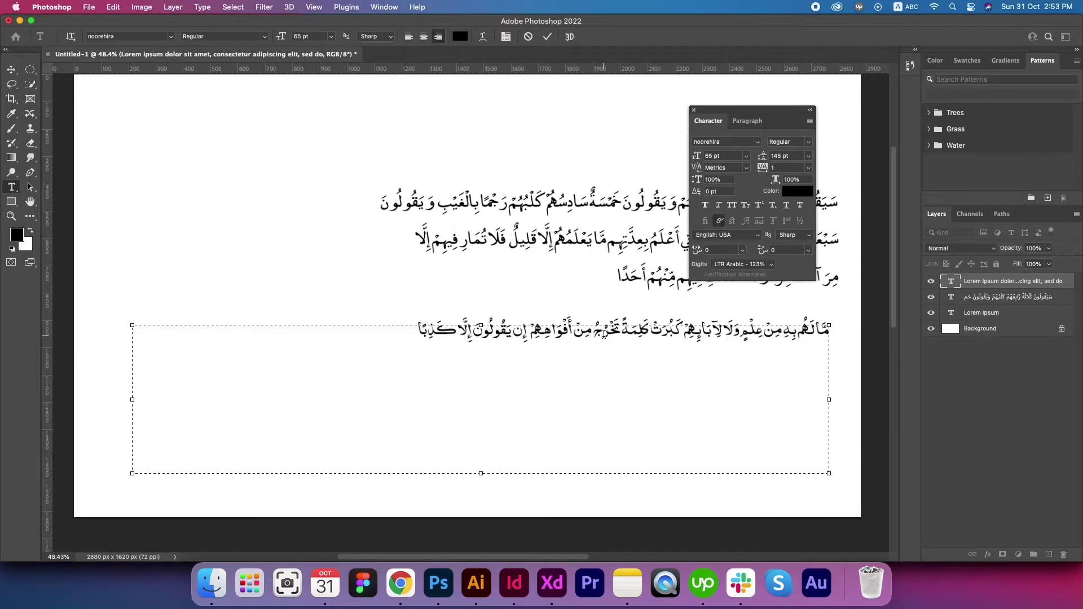
Select the whole pasted verse and increase its font size to 110 pt
triple_click(605, 333)
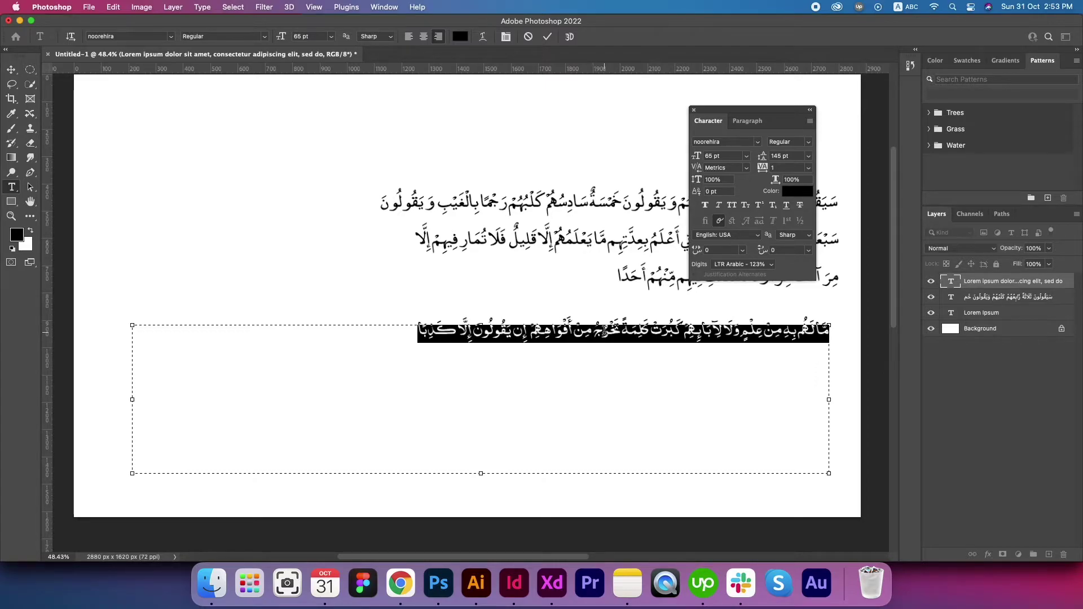
click(721, 155)
key(Up)
key(Up)
key(Up)
key(Up)
key(Up)
key(Up)
key(Up)
key(Up)
key(Up)
key(Up)
key(Up)
key(Up)
key(Up)
key(Up)
key(Up)
key(Up)
key(Up)
key(Up)
key(Up)
key(Up)
key(Up)
key(Up)
key(Up)
key(Up)
key(Up)
key(Up)
key(Up)
key(Up)
key(Up)
key(Up)
key(Up)
key(Up)
key(Up)
key(Up)
key(Up)
key(Up)
key(Up)
key(Up)
key(Up)
key(Up)
key(Up)
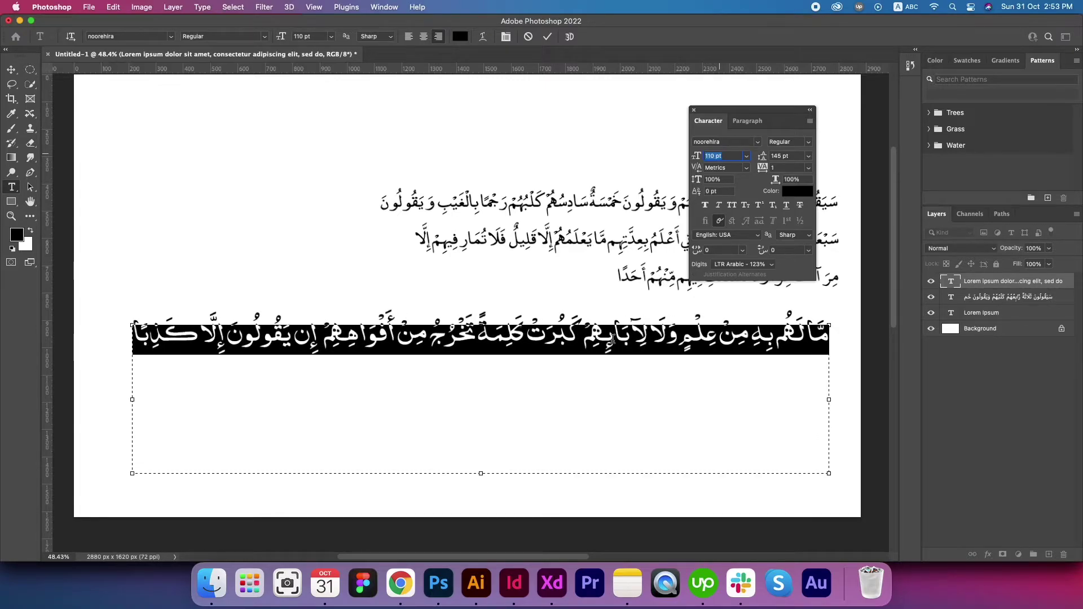
Replace the alef after the ب in the verse's word لآبائهم with آ, using the Arabic input source and the Keyboard Viewer
click(613, 339)
drag(619, 326, 613, 331)
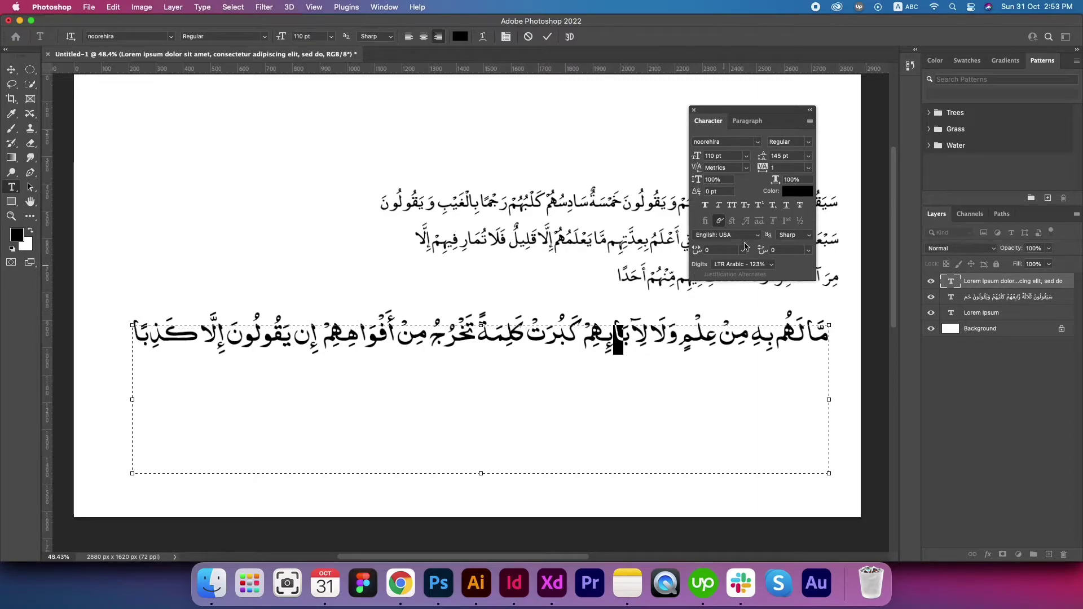
click(906, 9)
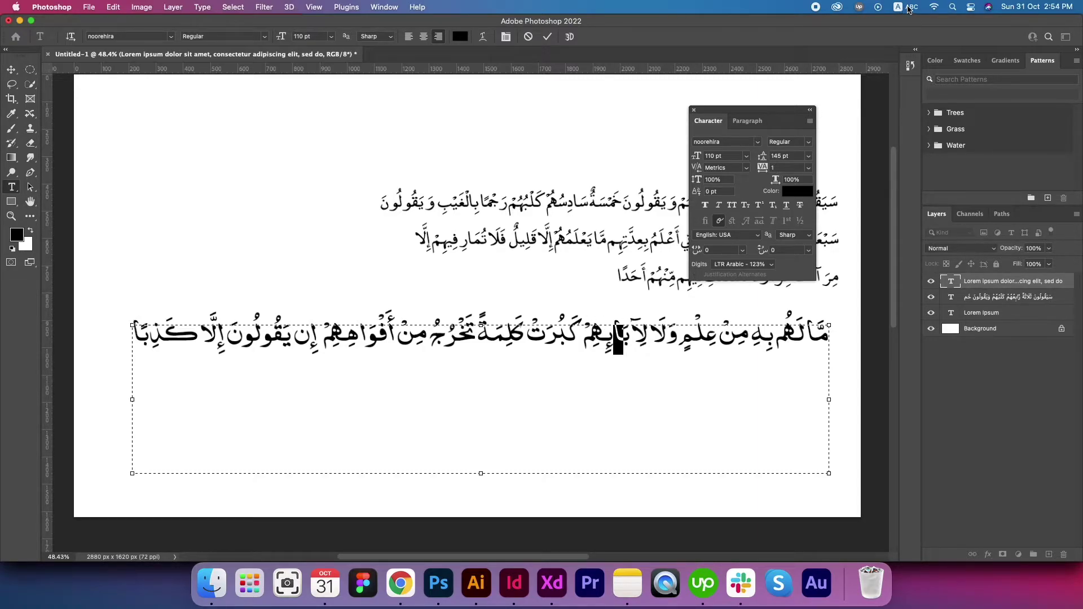
click(911, 8)
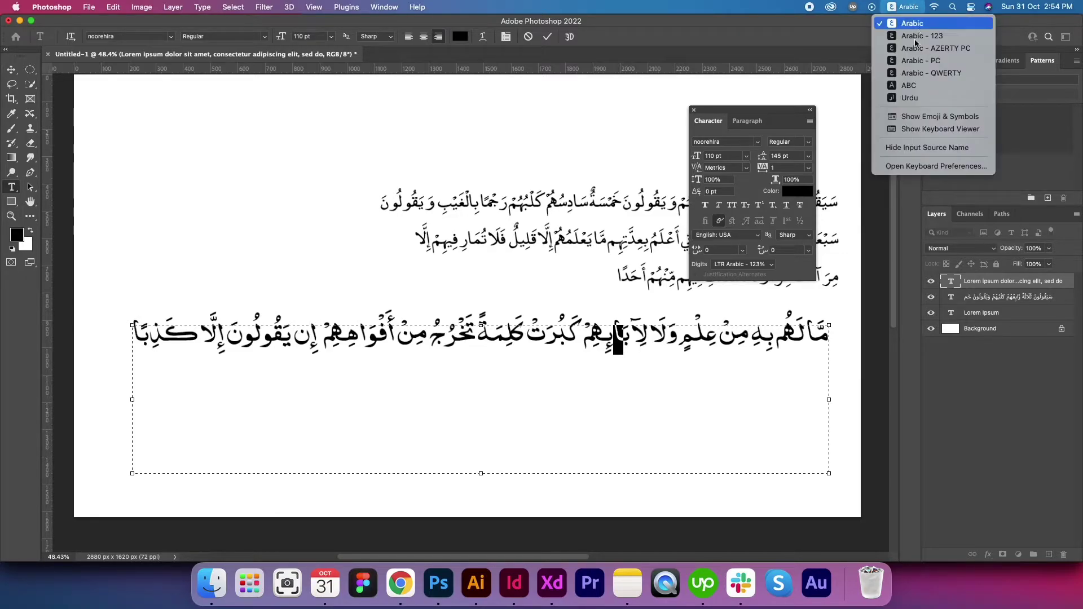
click(933, 129)
drag(558, 28, 481, 95)
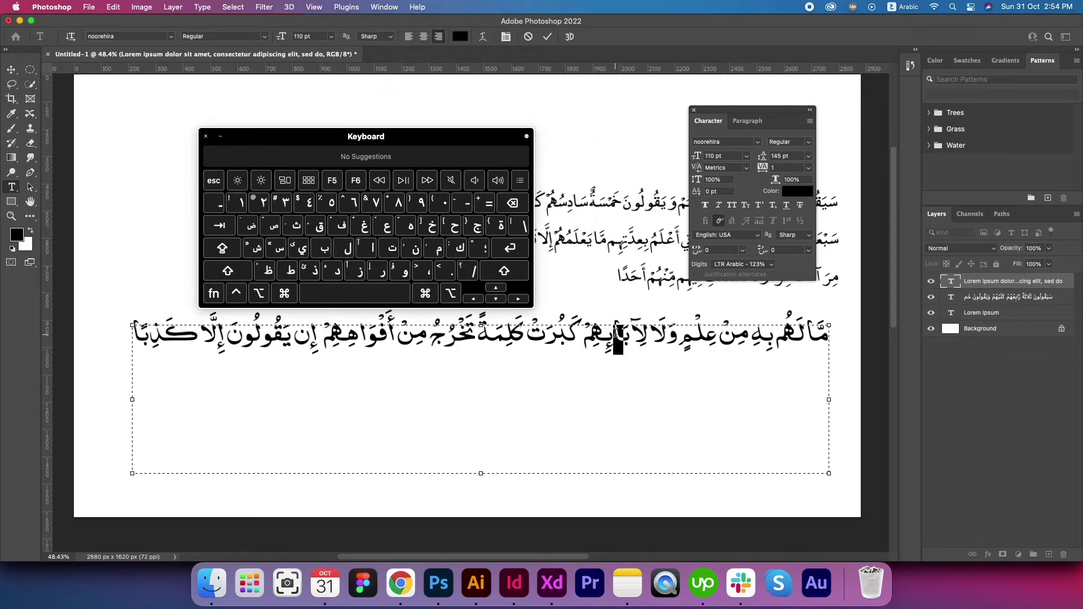
key(shift)
click(366, 249)
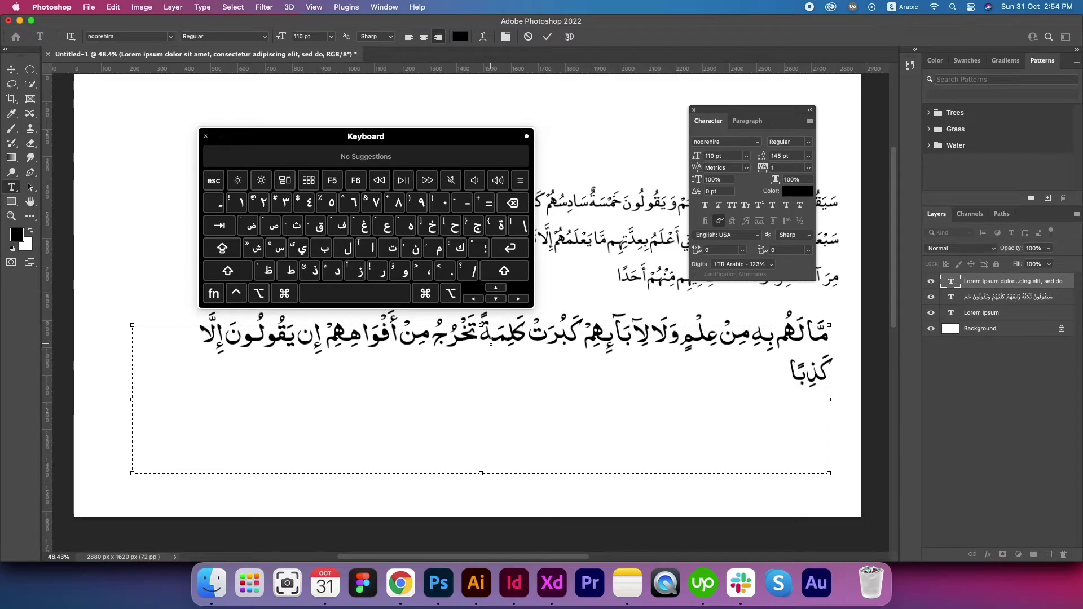
Set the font size of the whole lower verse to 104 pt and close the Keyboard Viewer
key(super+a)
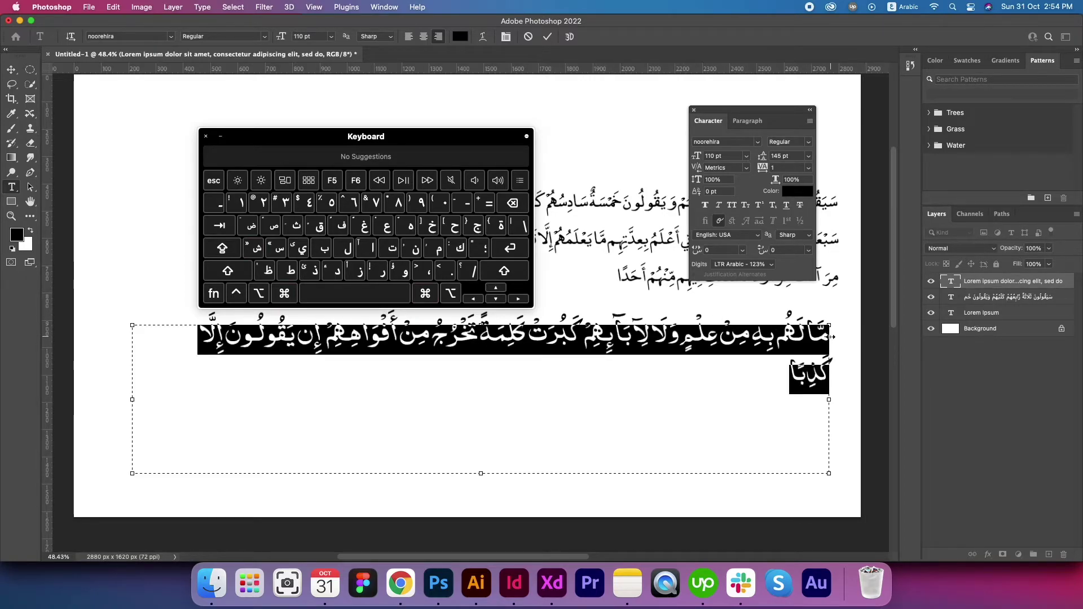
click(721, 156)
text(104)
key(Return)
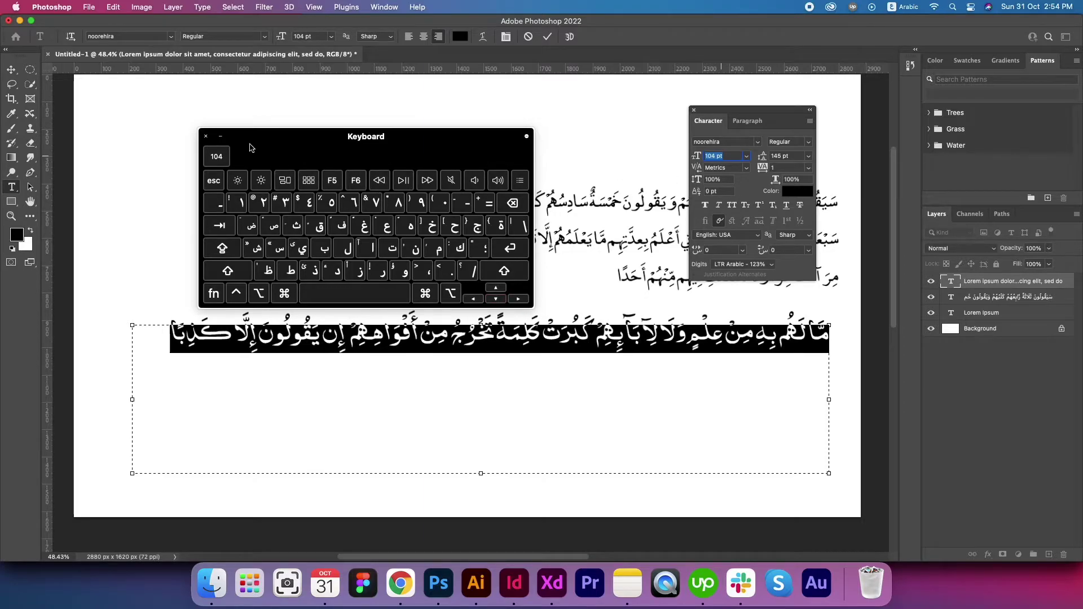
click(206, 136)
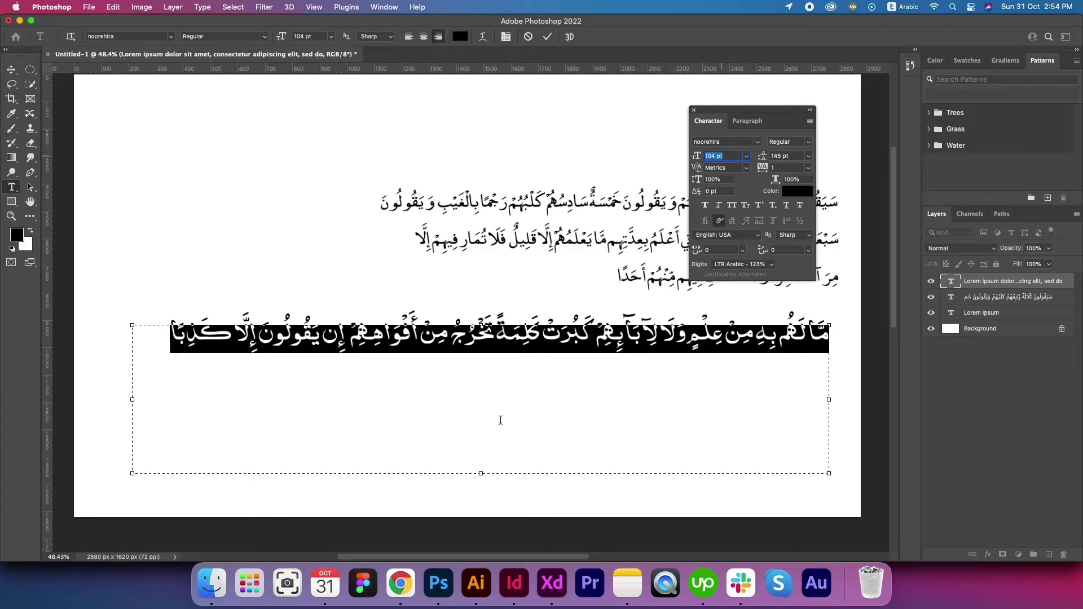
Switch to InDesign and delete the Urdu and English translation text frames beneath the red verse
click(514, 584)
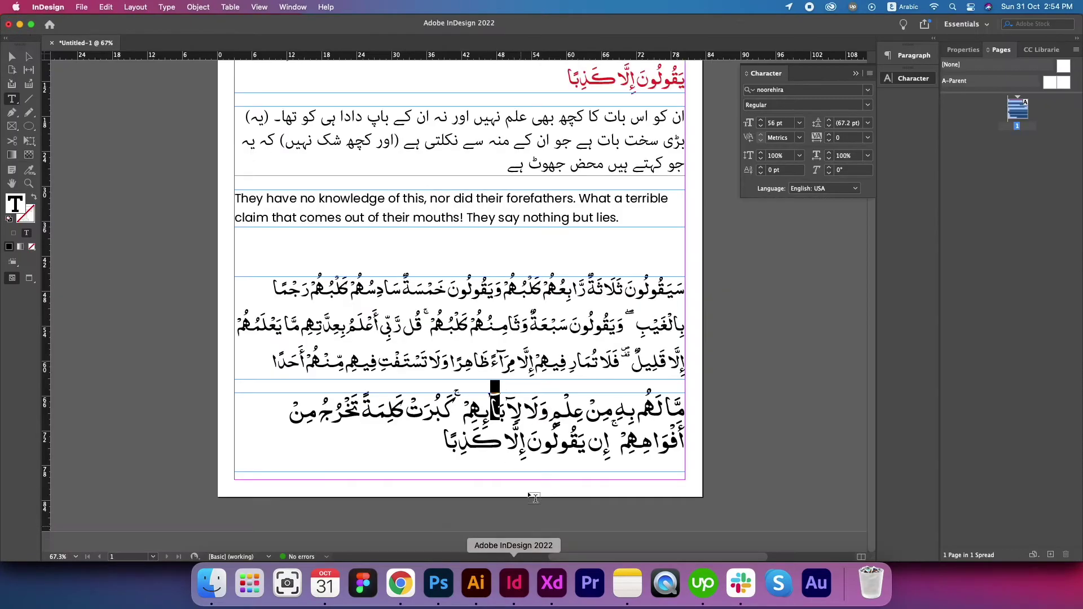
click(11, 56)
click(716, 226)
drag(689, 219, 711, 304)
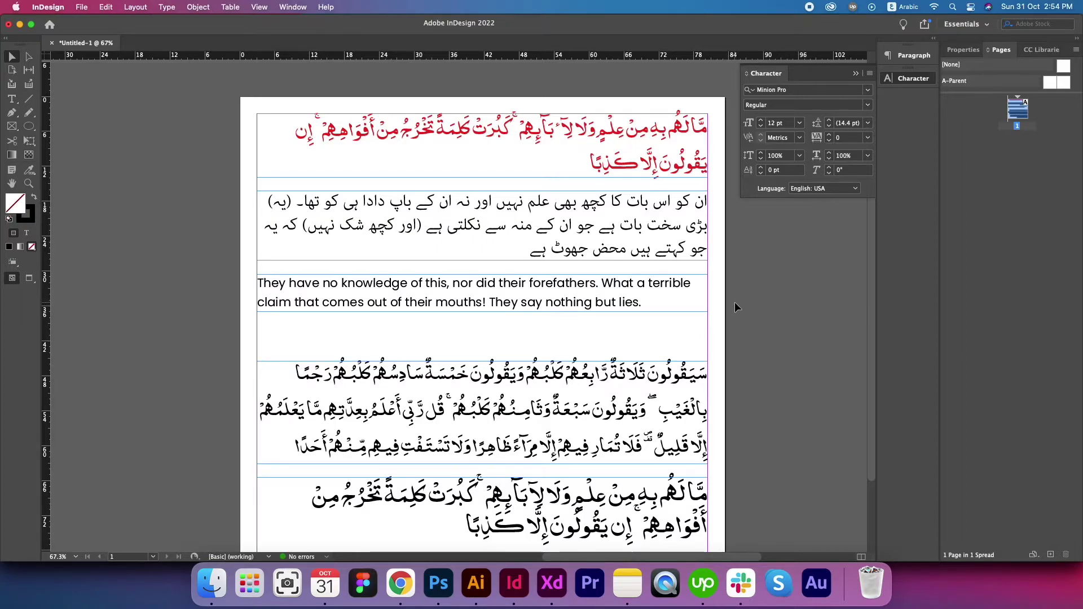
scroll(674, 313, down, 1)
drag(677, 319, 586, 221)
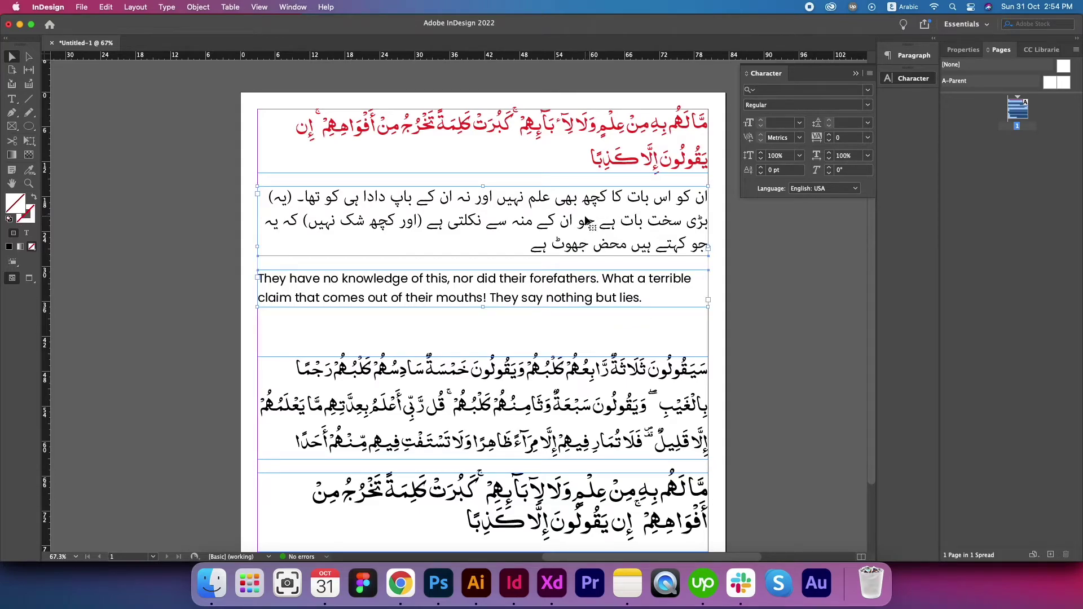
key(Delete)
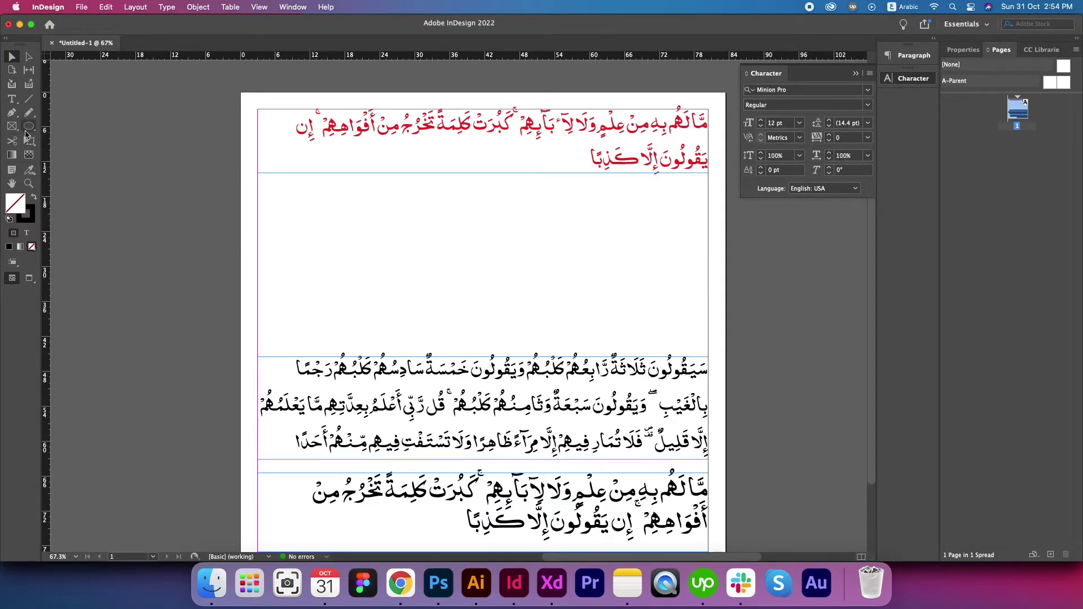
Draw a new frame across the full column width beneath the red verse and make it an editable text frame
click(12, 126)
drag(258, 182, 711, 259)
click(11, 99)
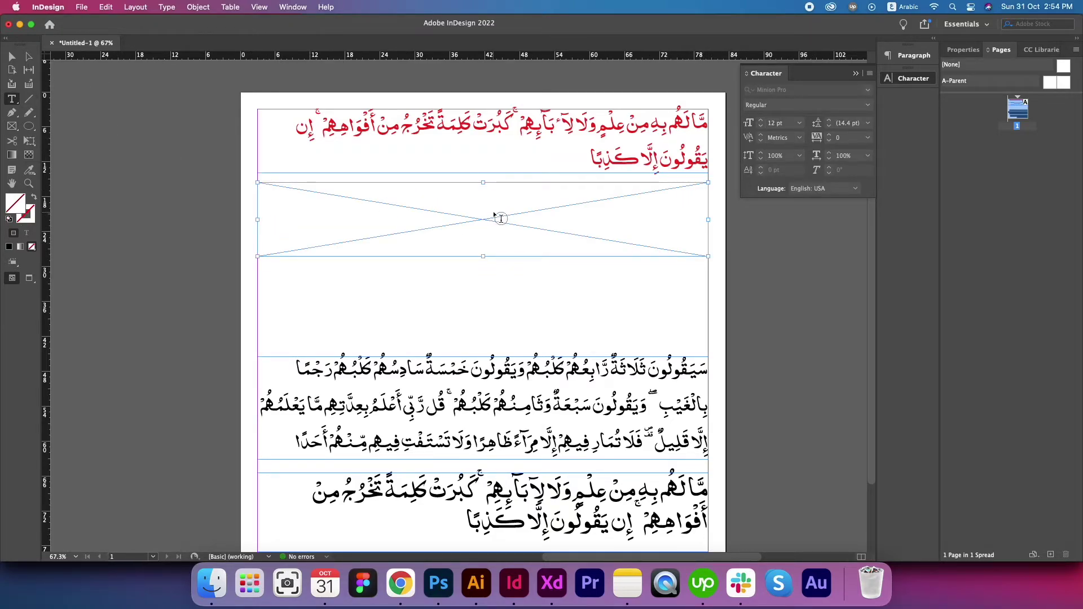
click(495, 225)
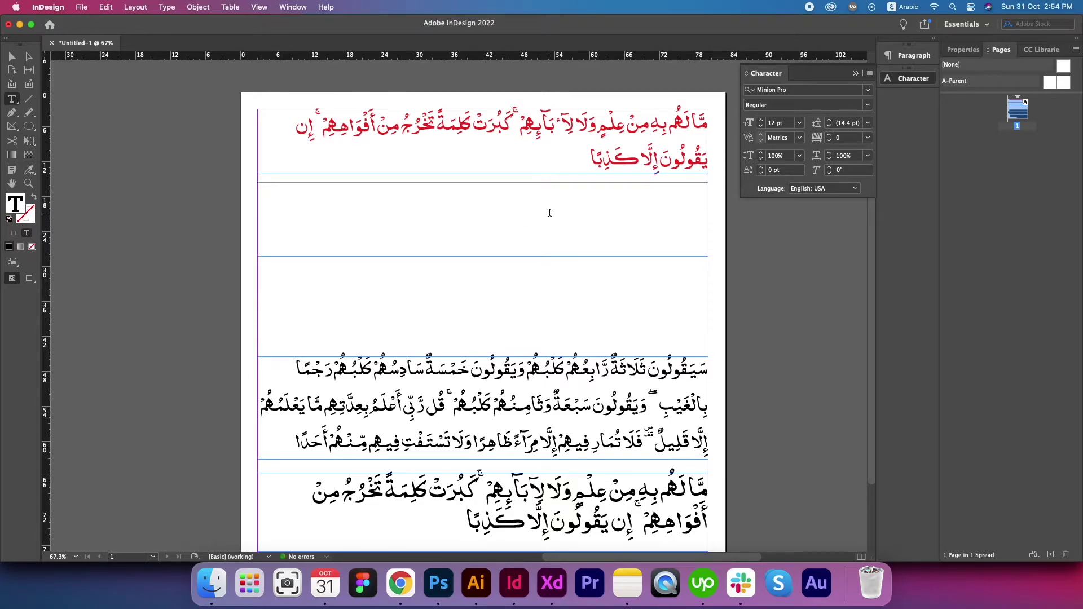
Switch to Quran-Clip Helper in Chrome and copy the Urdu translation of Surah 18, Ayah 5
click(400, 585)
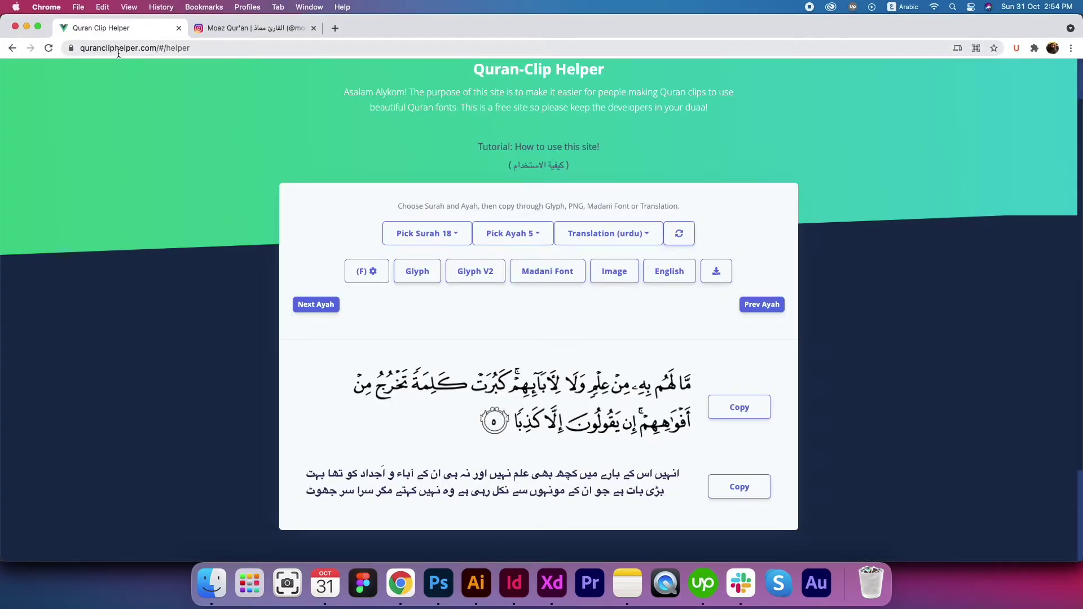
scroll(648, 360, down, 1)
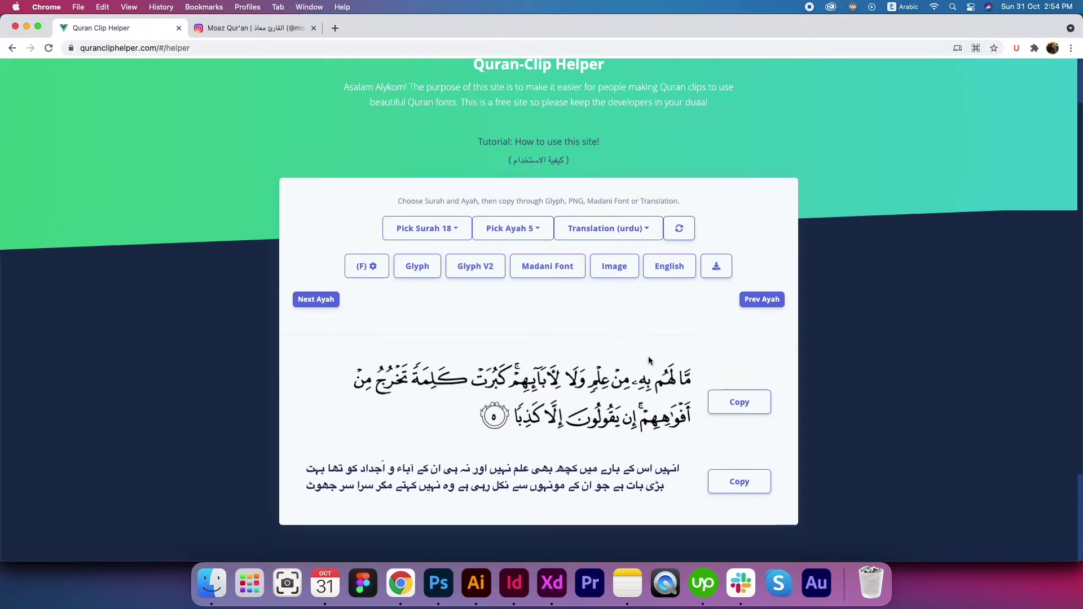
scroll(649, 360, down, 2)
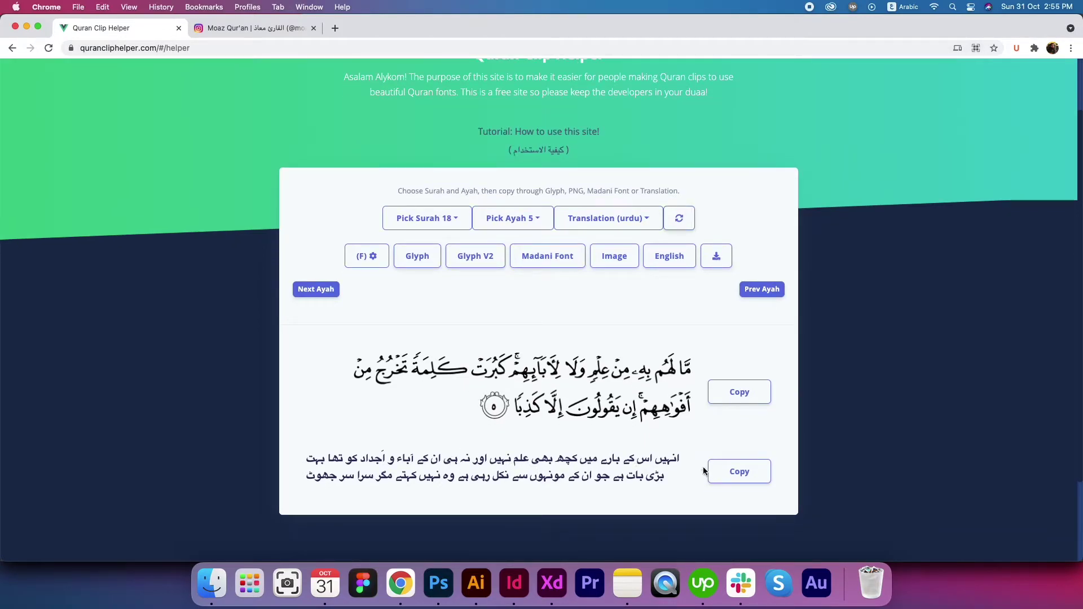
click(733, 471)
Paste the copied Urdu translation into the new InDesign text frame and start choosing a font for all of it
click(515, 581)
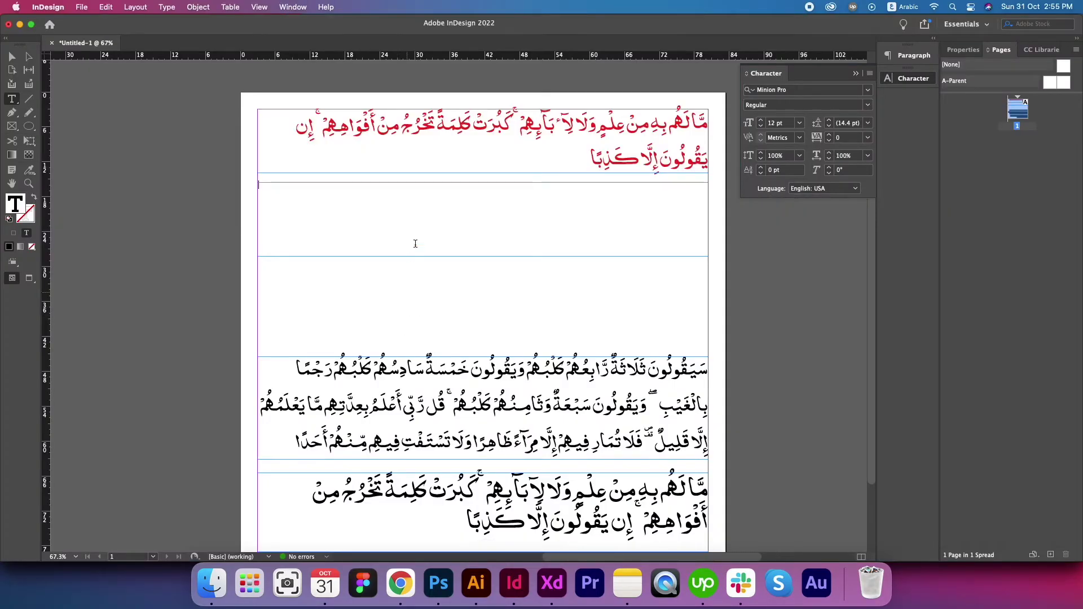
key(super+v)
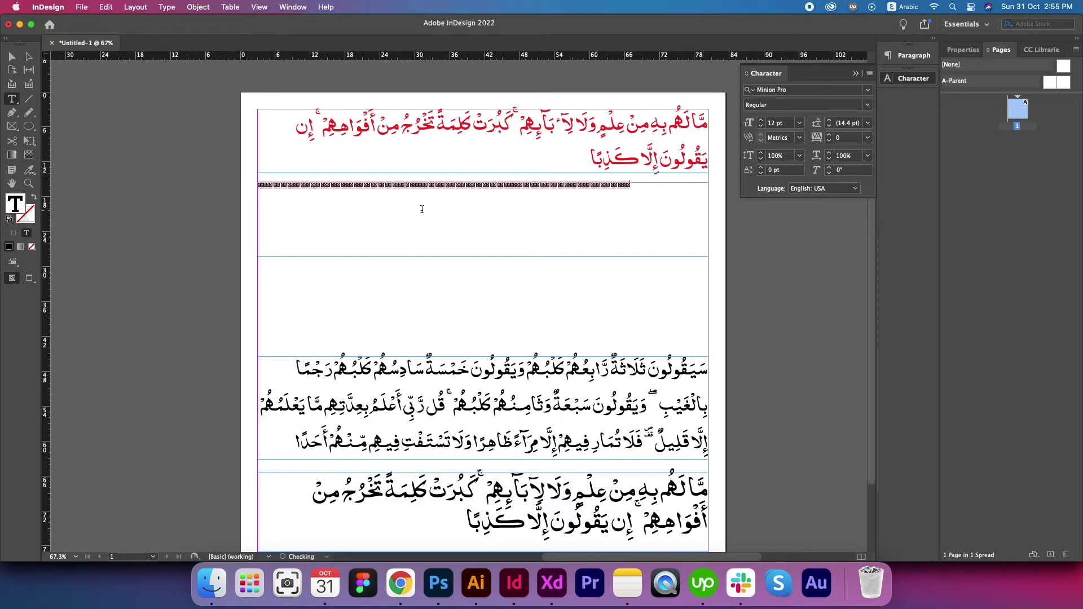
key(super+a)
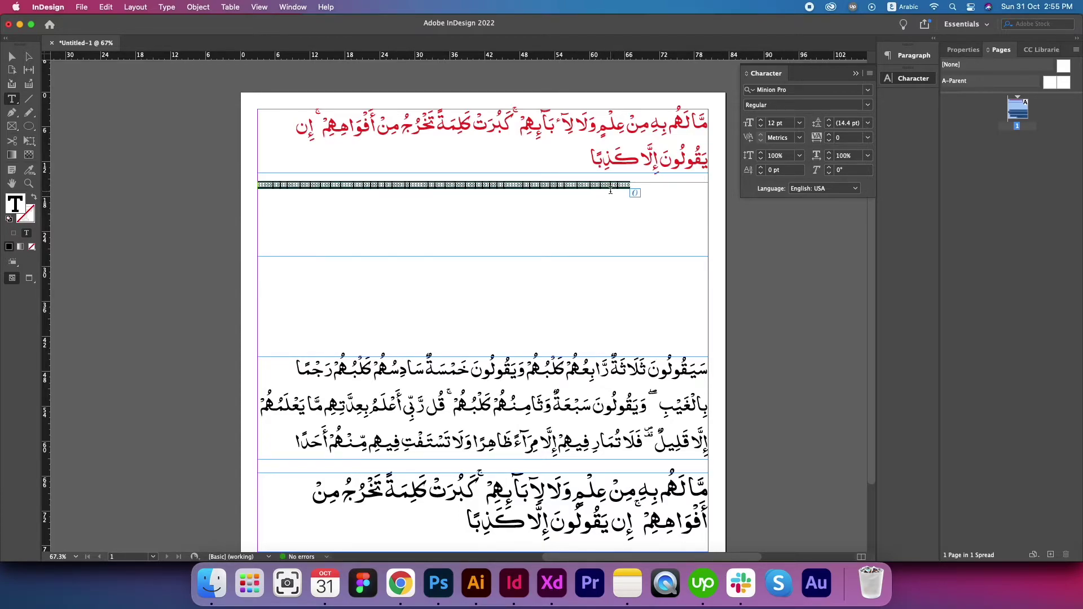
click(808, 91)
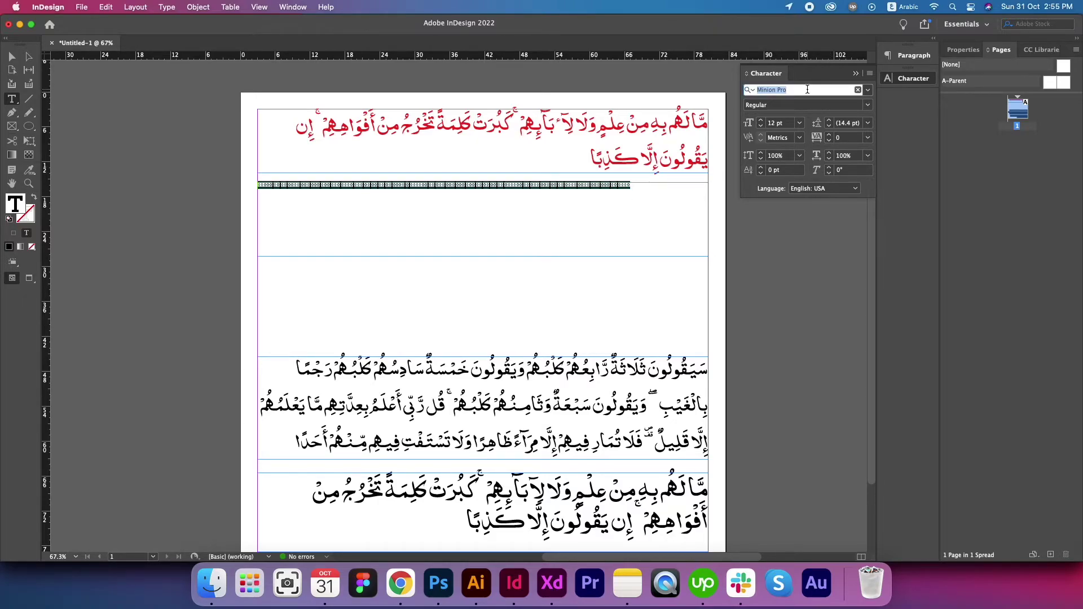
text(شيخز)
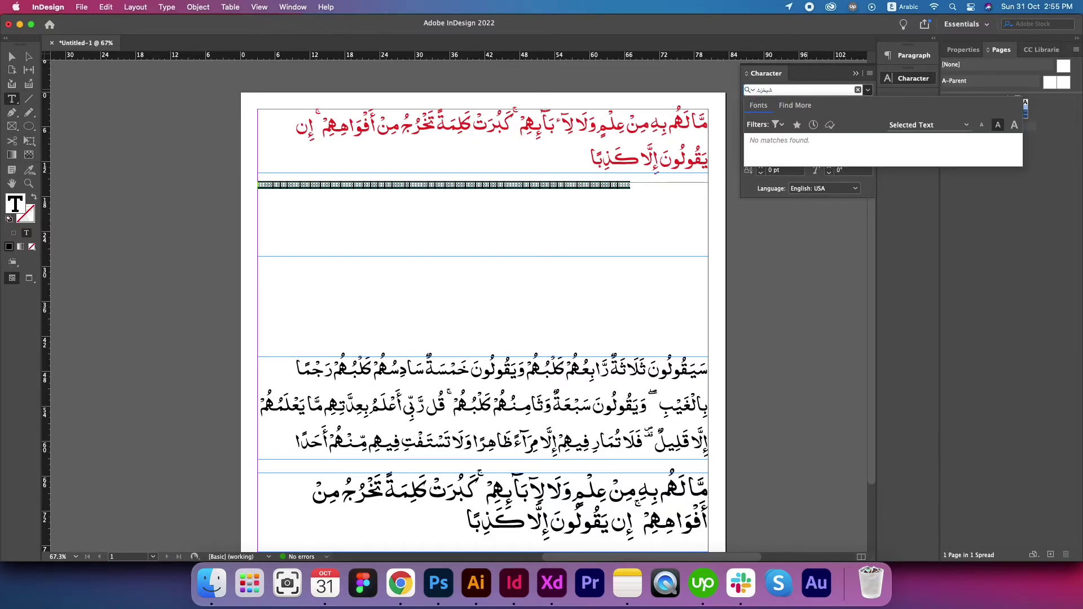
key(BackSpace)
key(BackSpace)
key(BackSpace)
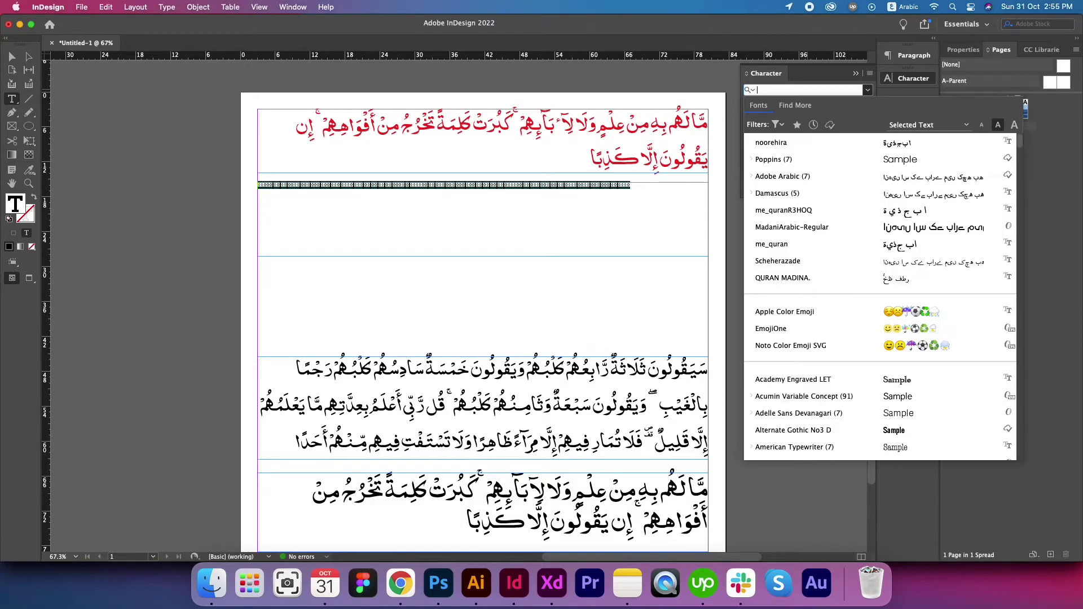
Switch the keyboard input source to ABC and search the font list for "adobe"
click(907, 7)
click(917, 87)
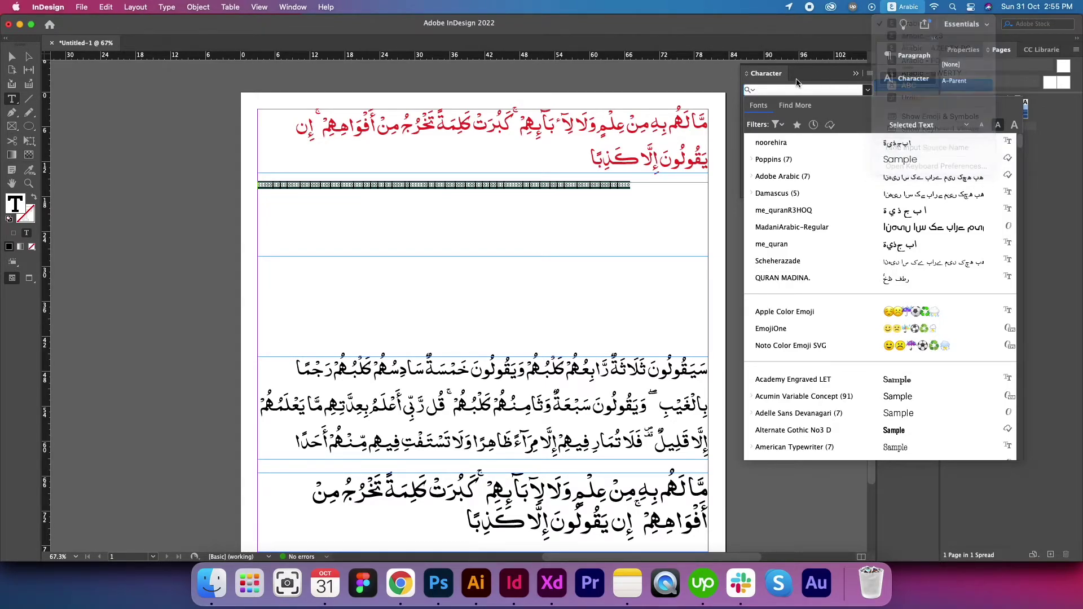
text(adobe)
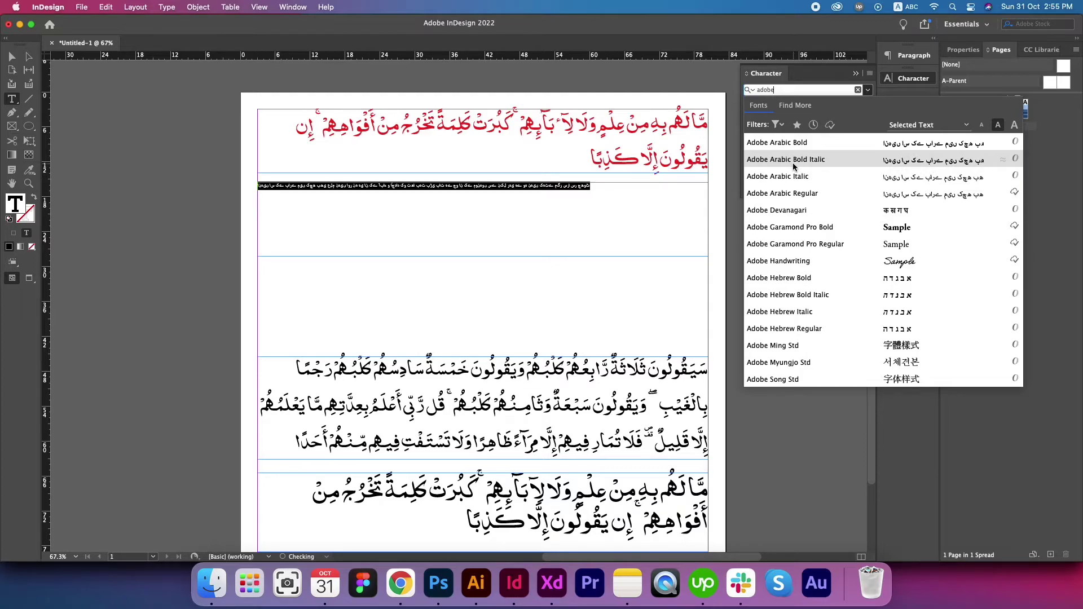
click(868, 90)
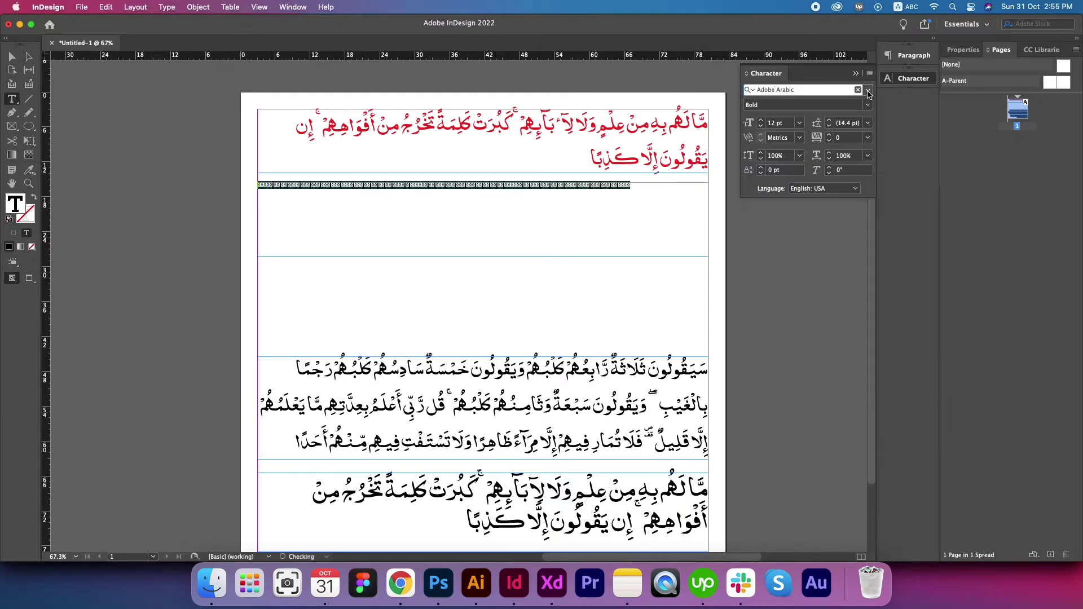
Find Myriad Arabic among the Arabic fonts and apply it to the selected Urdu translation
click(868, 90)
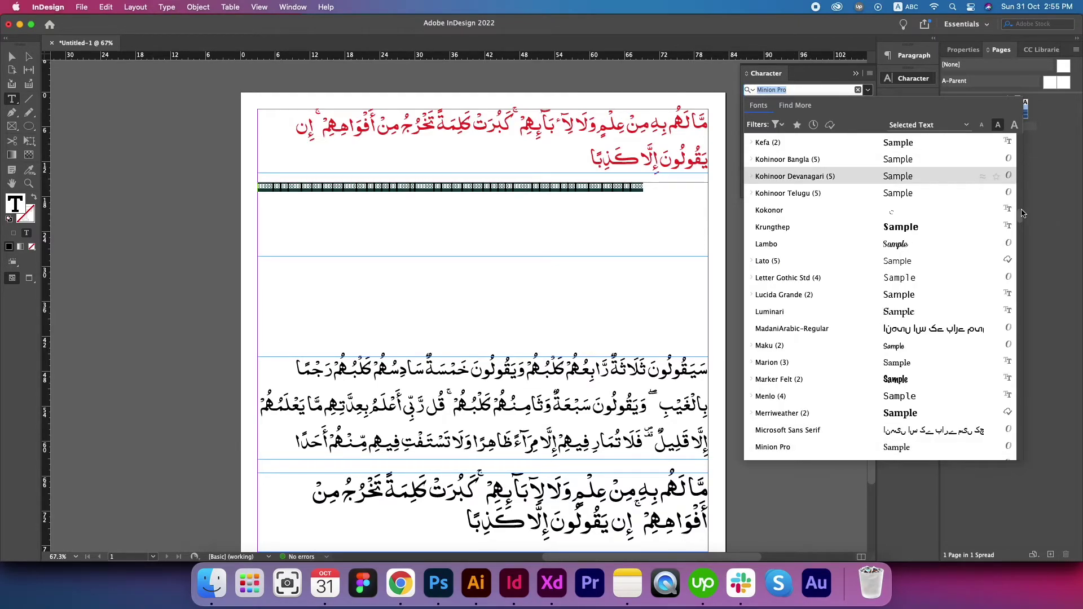
scroll(1019, 346, down, 10)
scroll(1020, 346, down, 15)
scroll(1019, 395, up, 5)
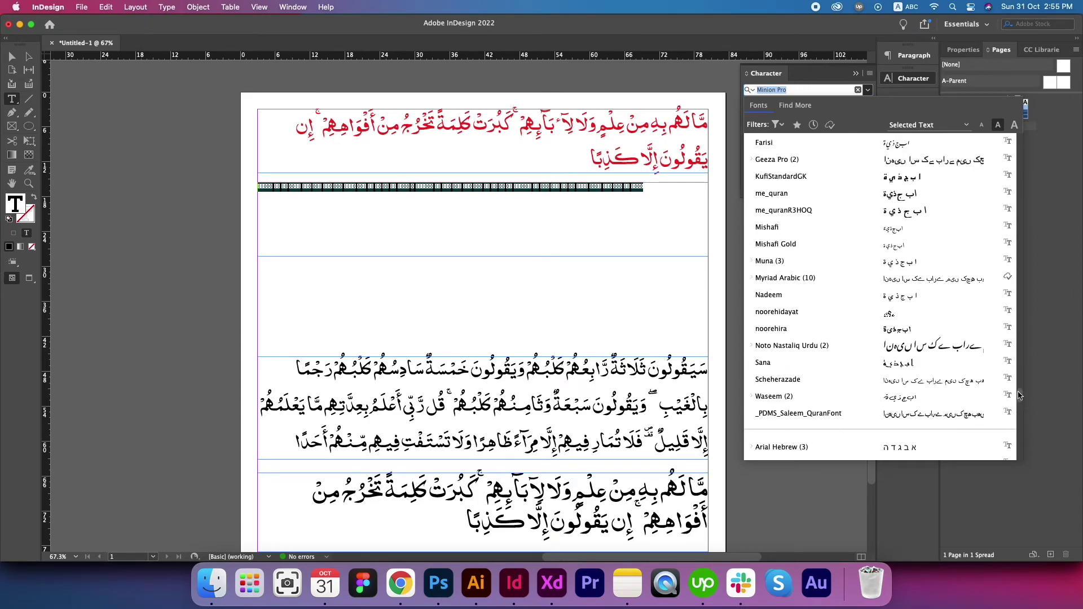
scroll(1019, 395, up, 1)
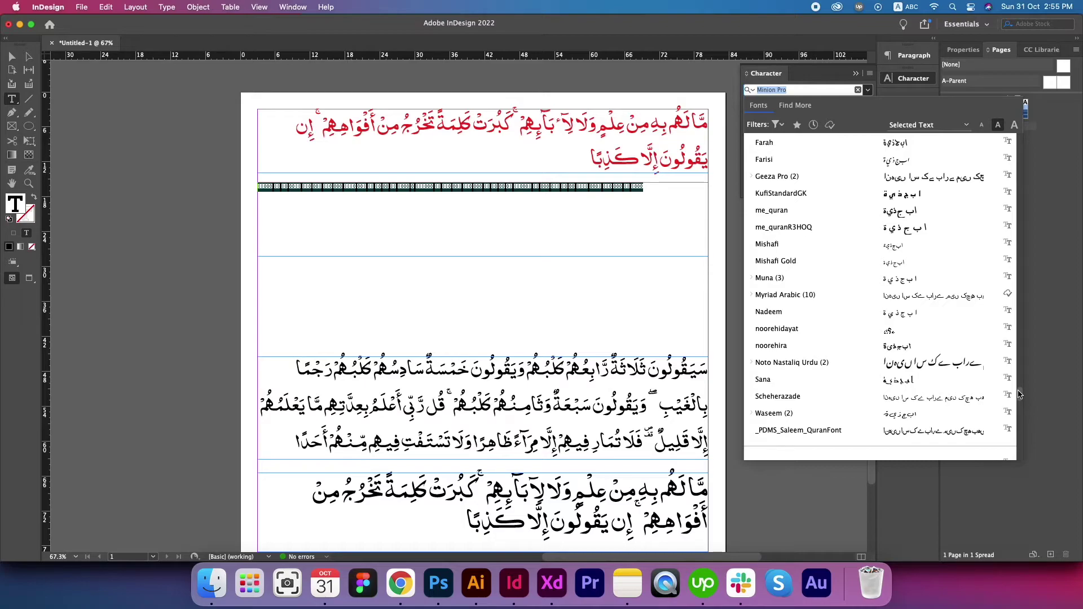
scroll(1019, 395, up, 1)
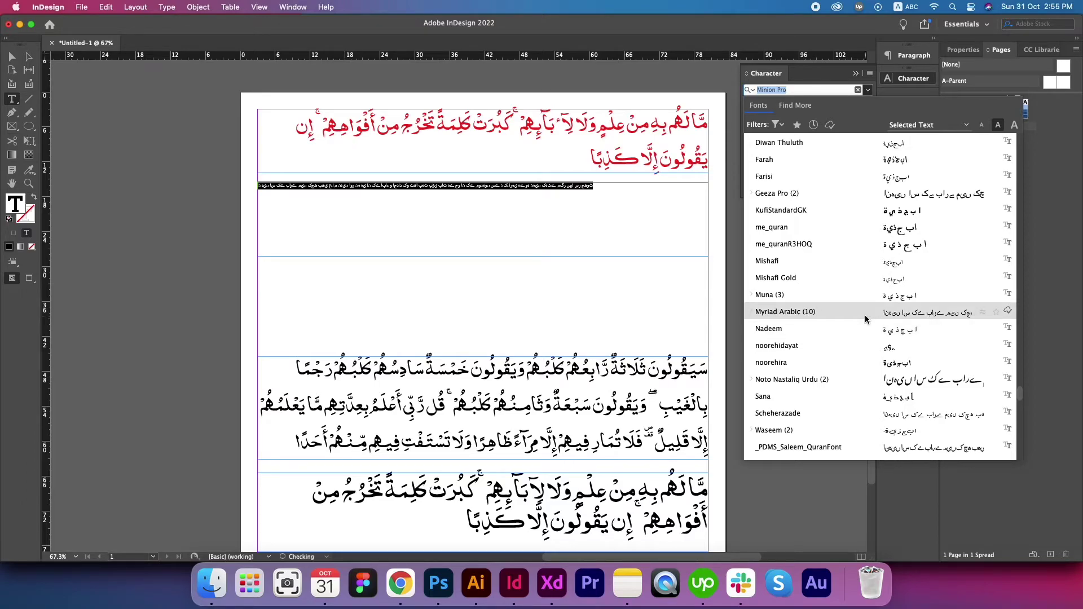
scroll(867, 314, up, 2)
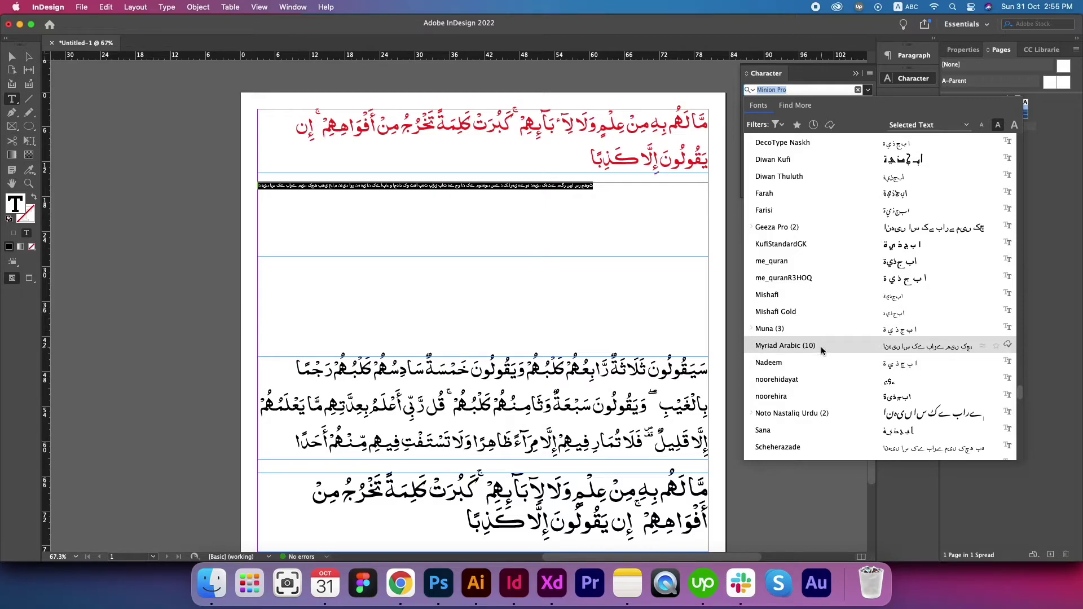
click(792, 345)
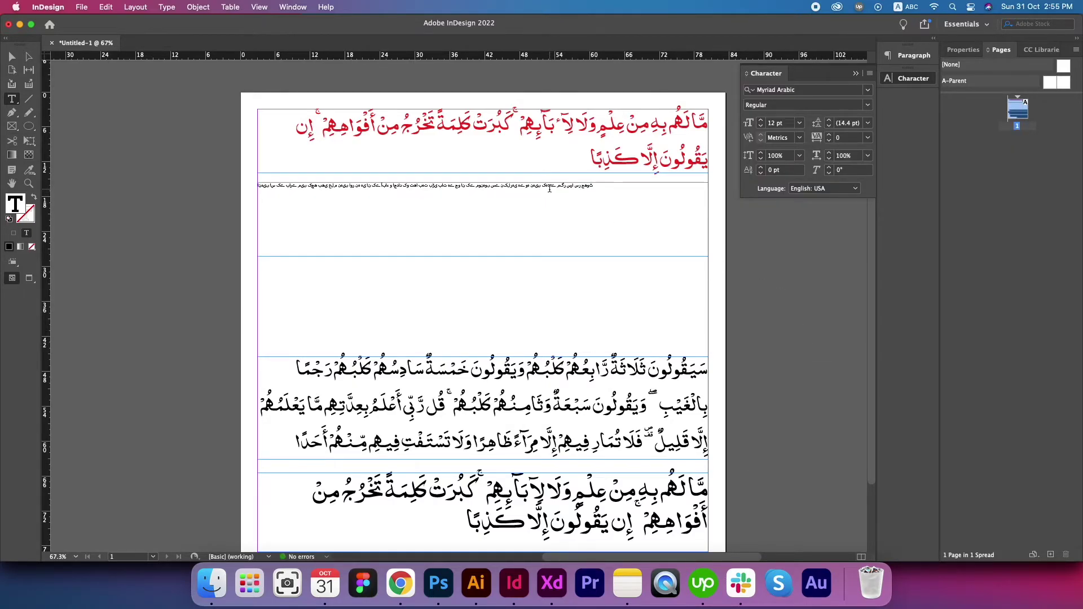
Enlarge the Urdu translation's font size to about 26 pt
click(780, 124)
key(Up)
key(Up)
key(Up)
key(Up)
key(Up)
key(Up)
key(Up)
key(Up)
key(Up)
key(Up)
key(Up)
key(Up)
key(Up)
key(Up)
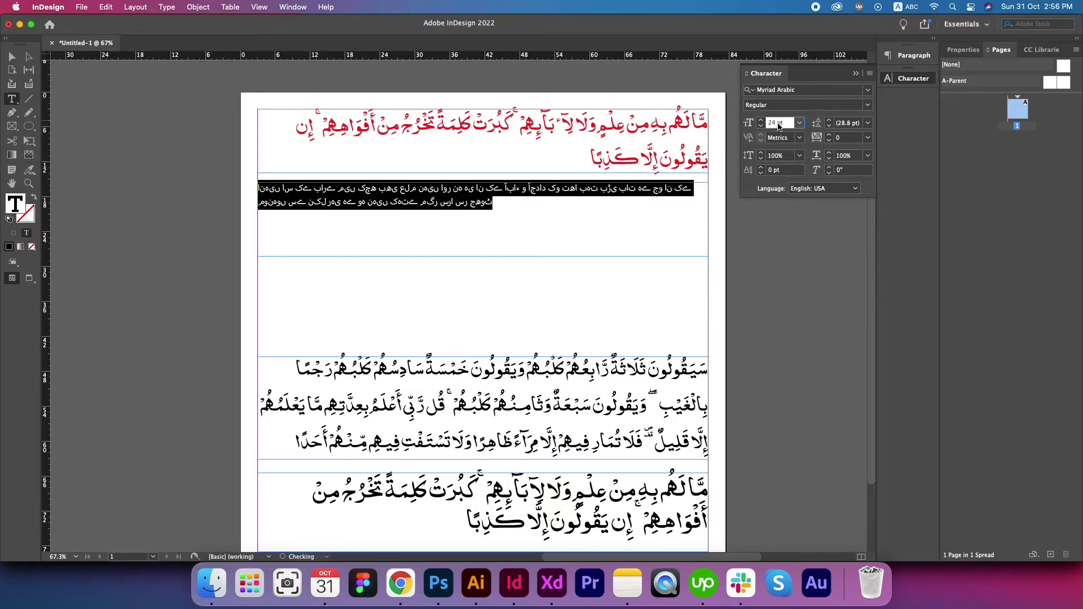
Set the Urdu translation's paragraph to the Adobe World-Ready Single-line Composer
click(906, 57)
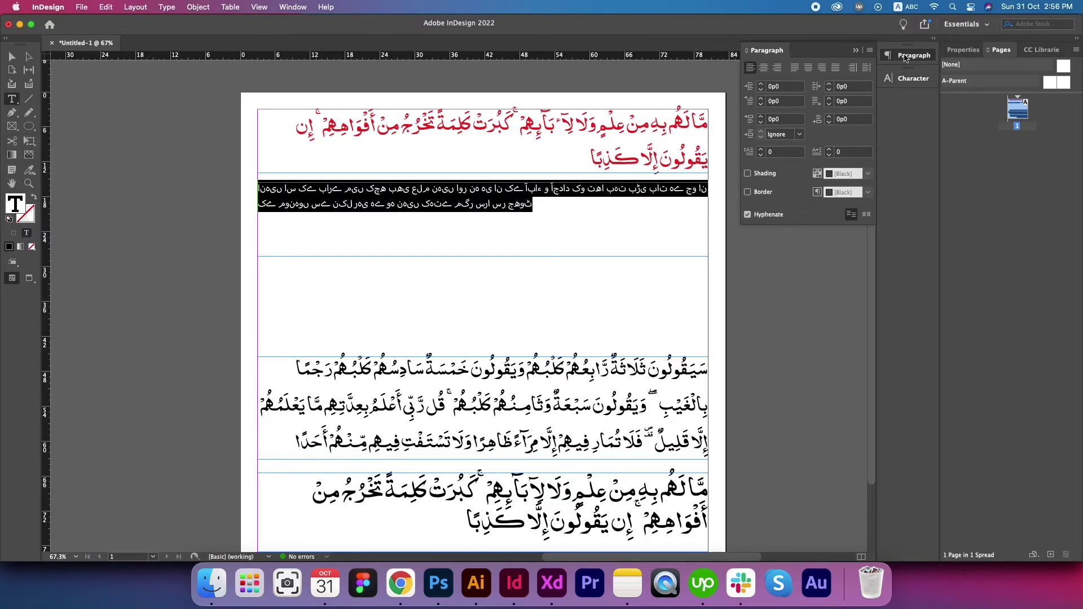
click(870, 50)
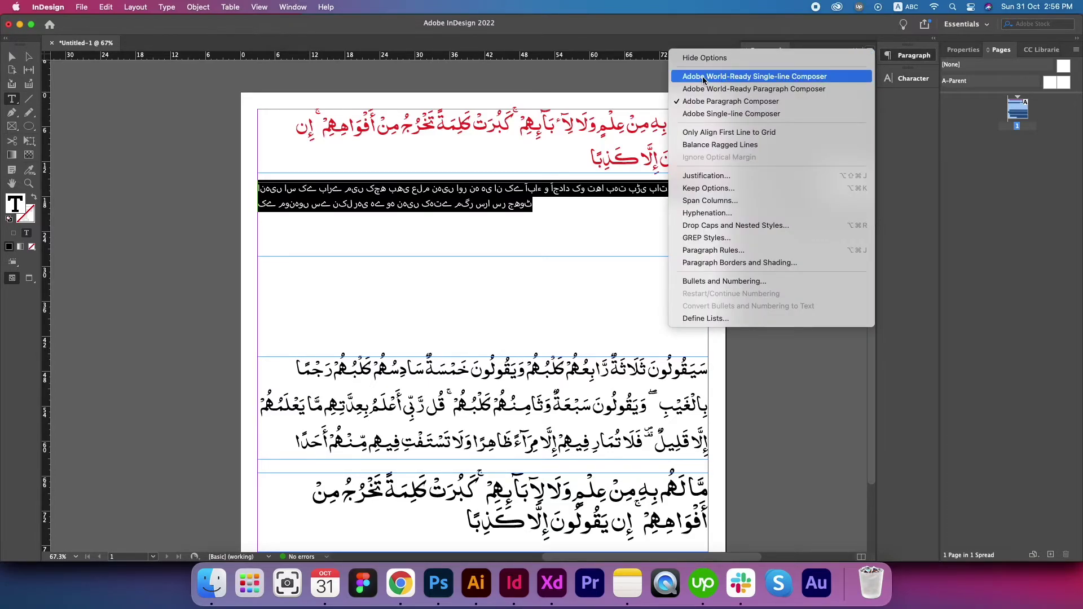
click(768, 77)
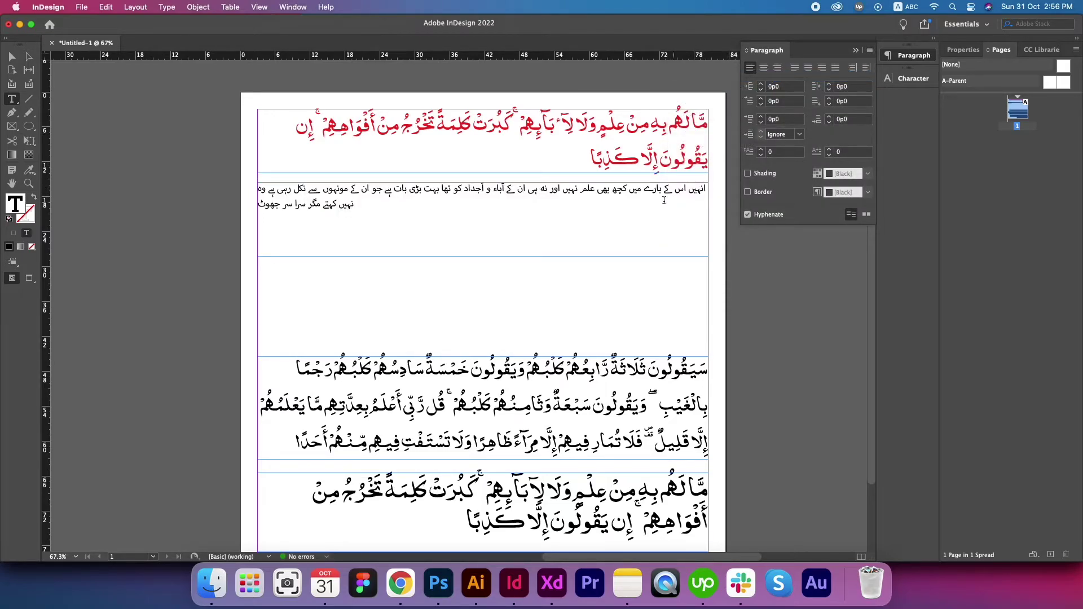
Select the entire Urdu translation paragraph and enlarge its font size to about 33 pt
triple_click(535, 190)
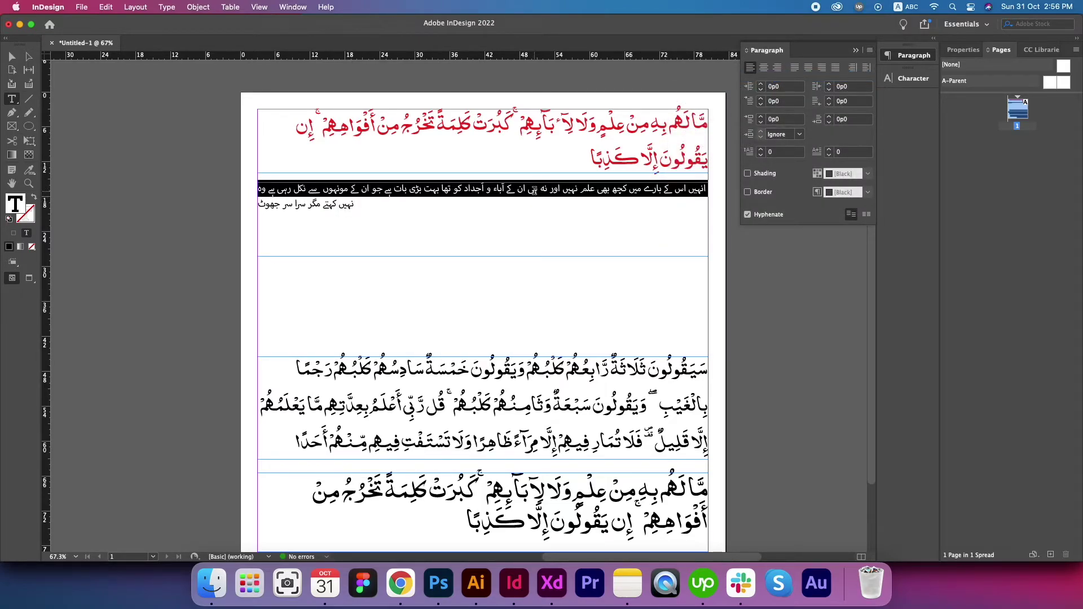
click(536, 190)
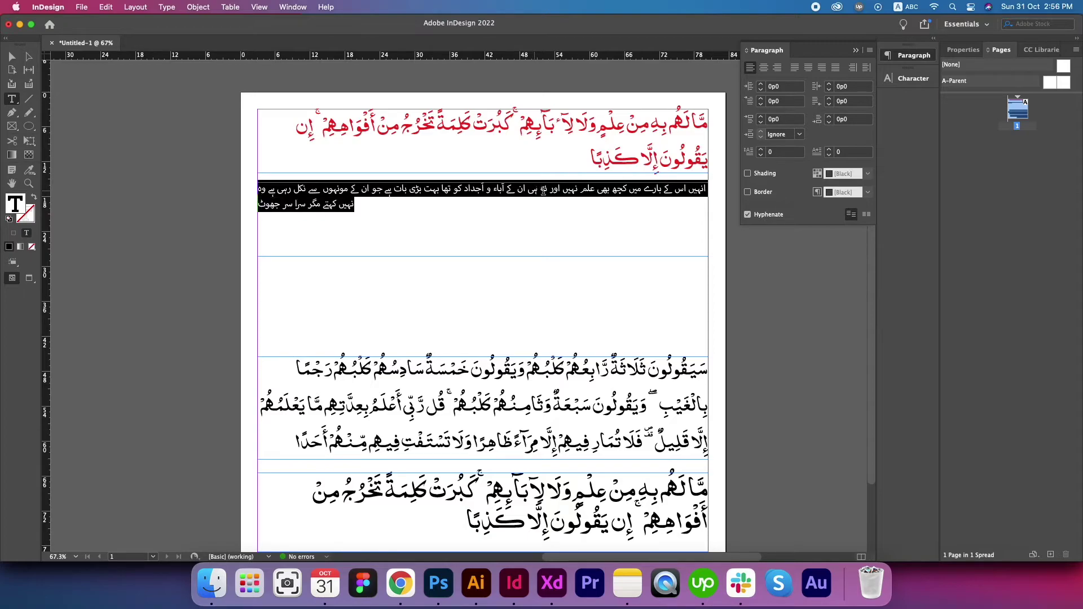
click(910, 78)
click(784, 125)
key(Up)
key(Up)
key(Up)
key(Up)
key(Up)
key(Up)
key(Up)
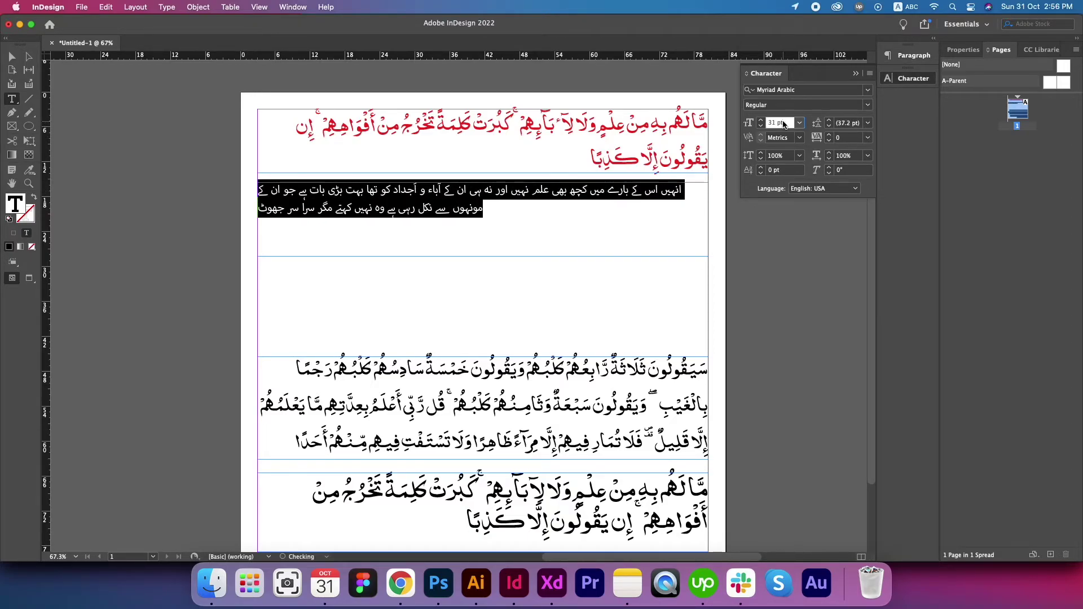
Align the Urdu translation paragraph to the right and collapse the paragraph settings
click(910, 55)
click(778, 69)
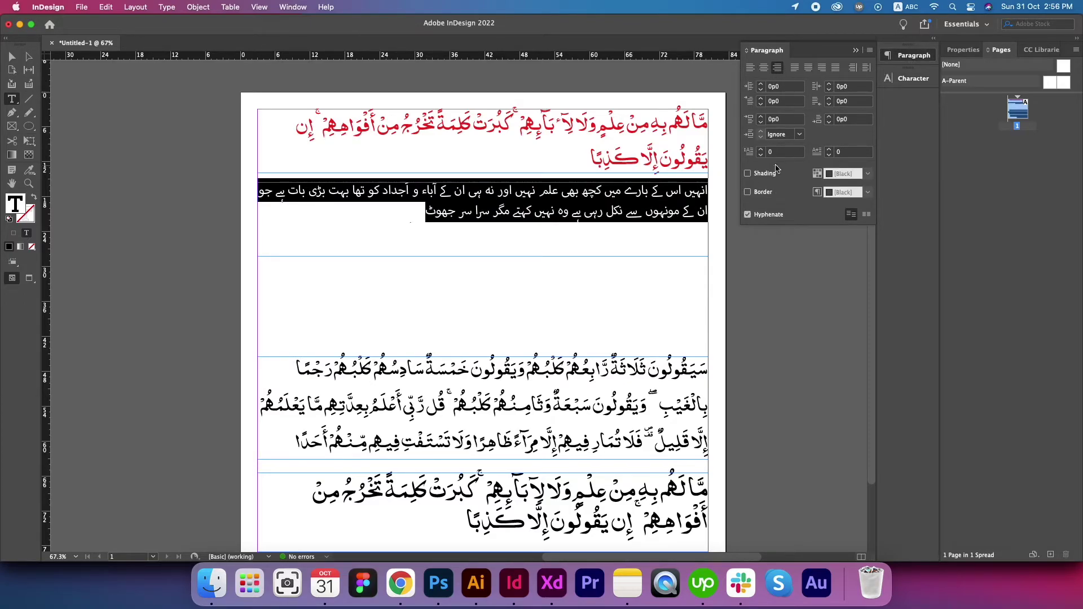
click(855, 52)
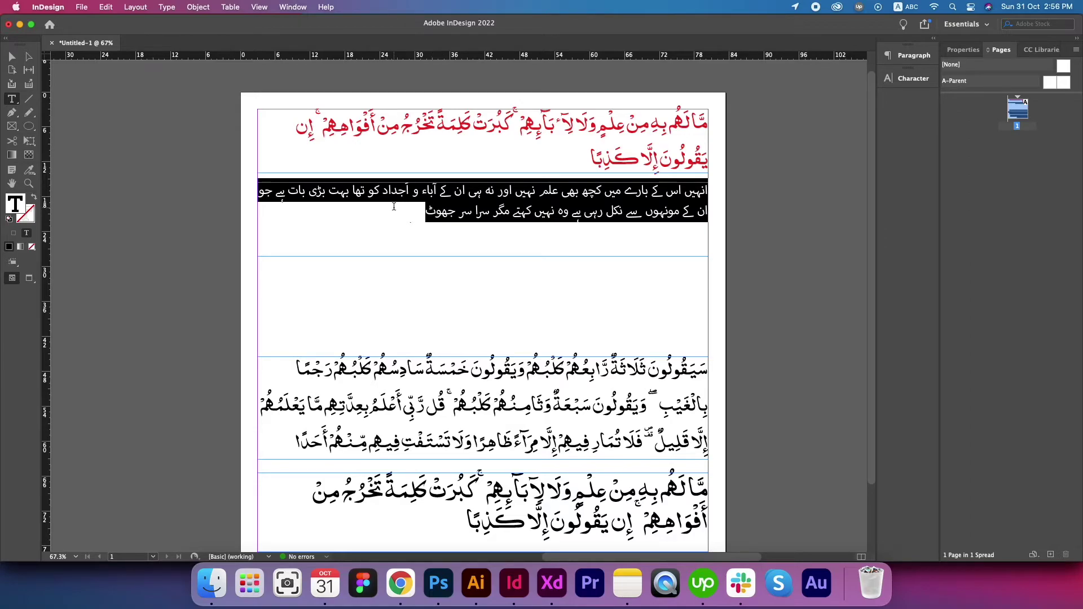
Shorten the Urdu translation frame to fit its two lines and place a duplicate of it directly beneath
click(565, 218)
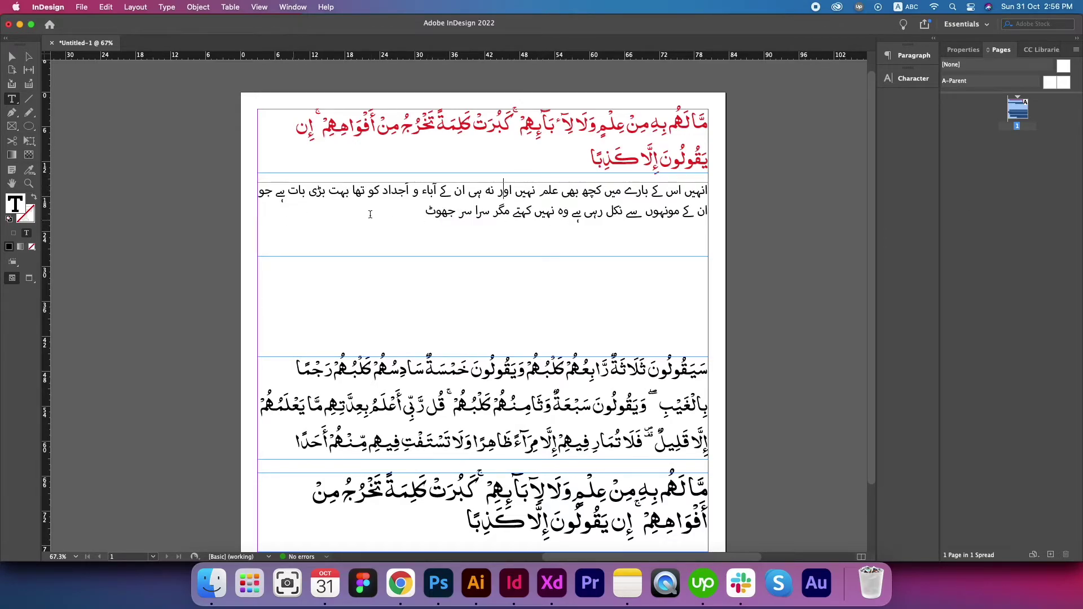
key(Escape)
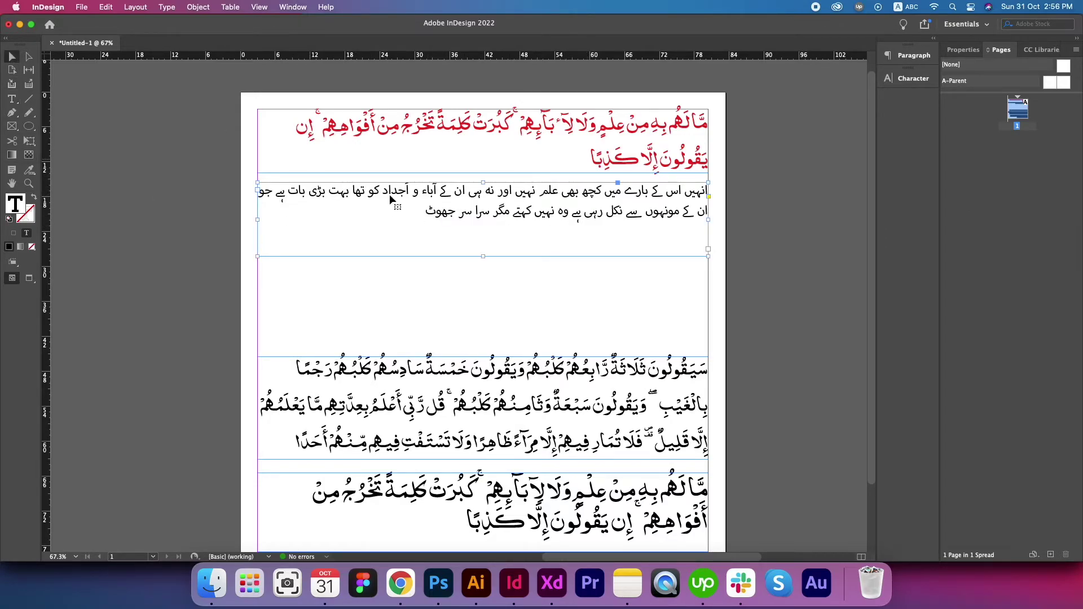
drag(486, 258, 507, 261)
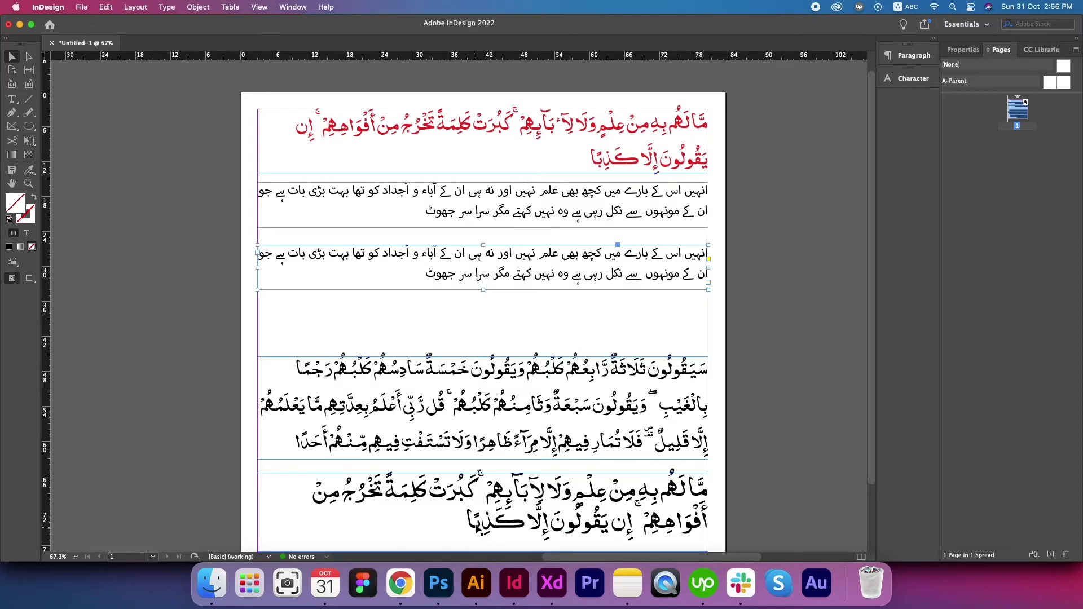
Copy the English translation of Surah 18, Ayah 5 from Quran-Clip Helper in Chrome and paste it over the text in InDesign's duplicate frame
click(401, 581)
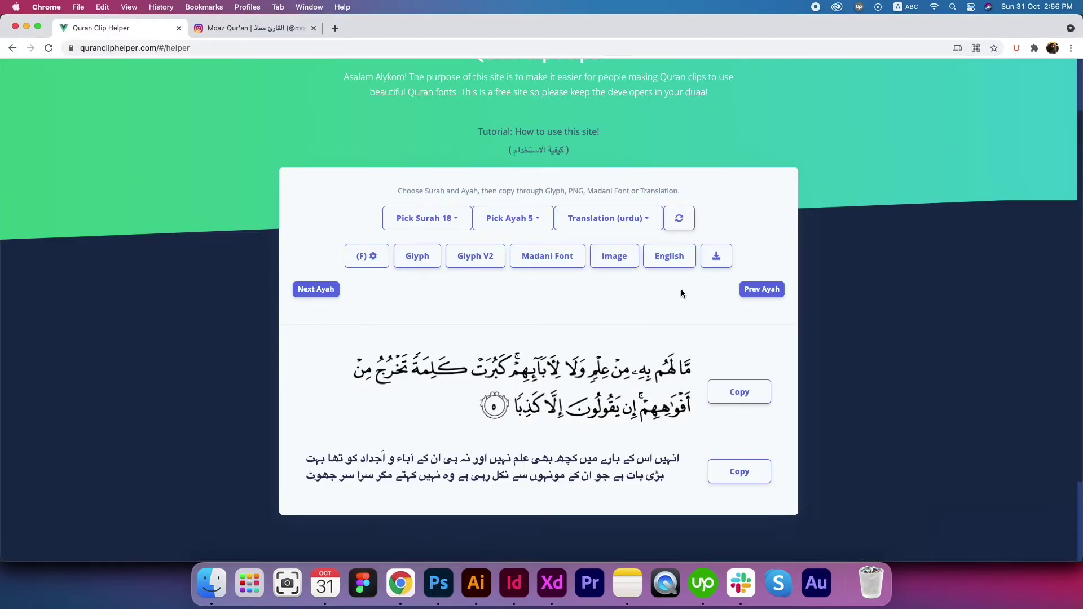
click(676, 259)
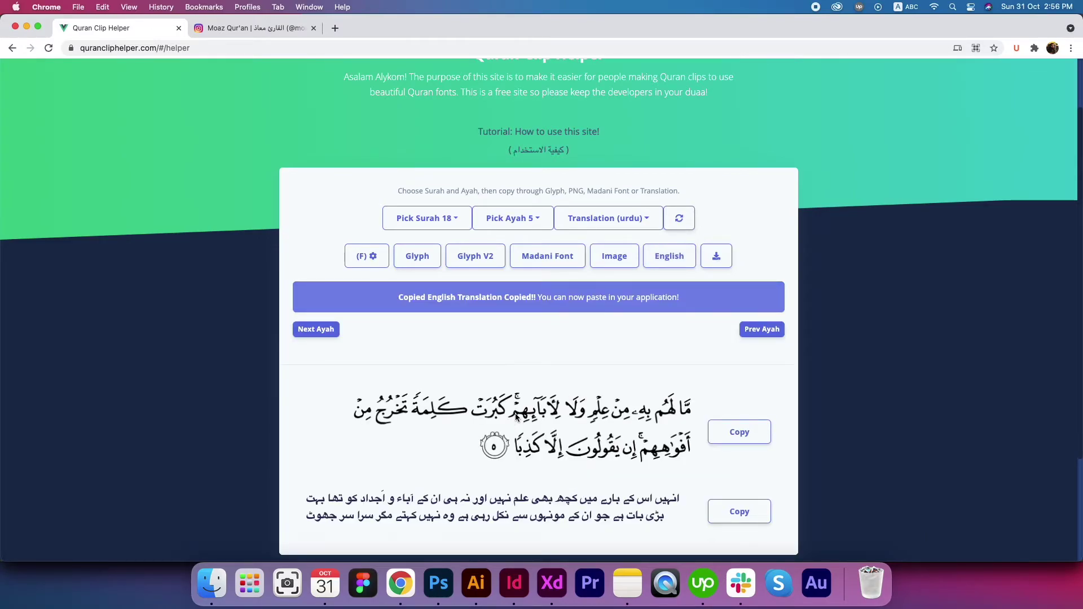
click(516, 581)
key(t)
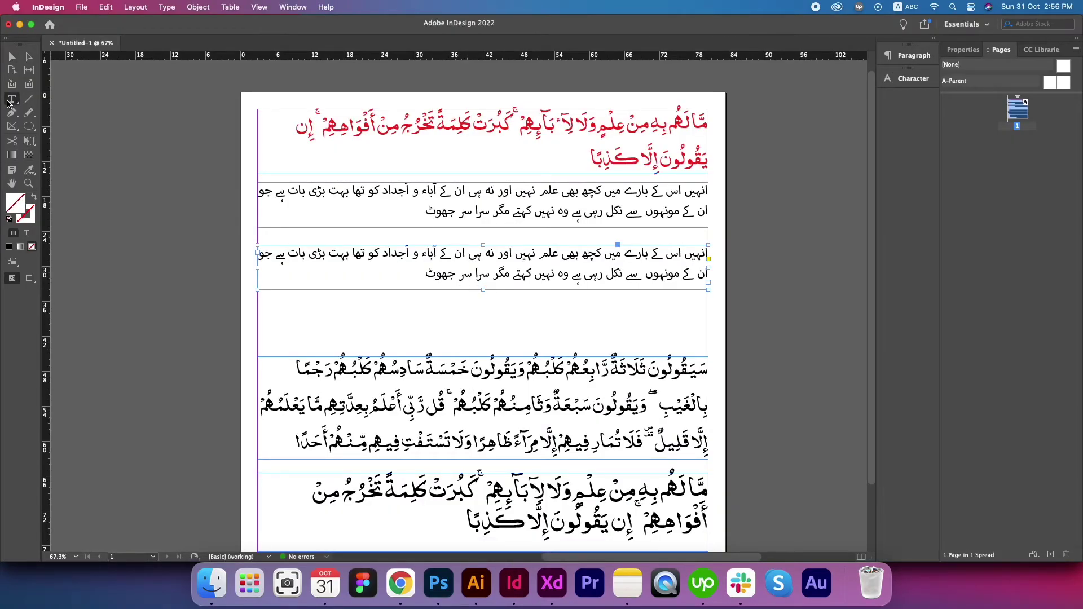
click(431, 257)
key(super+a)
key(super+v)
click(11, 56)
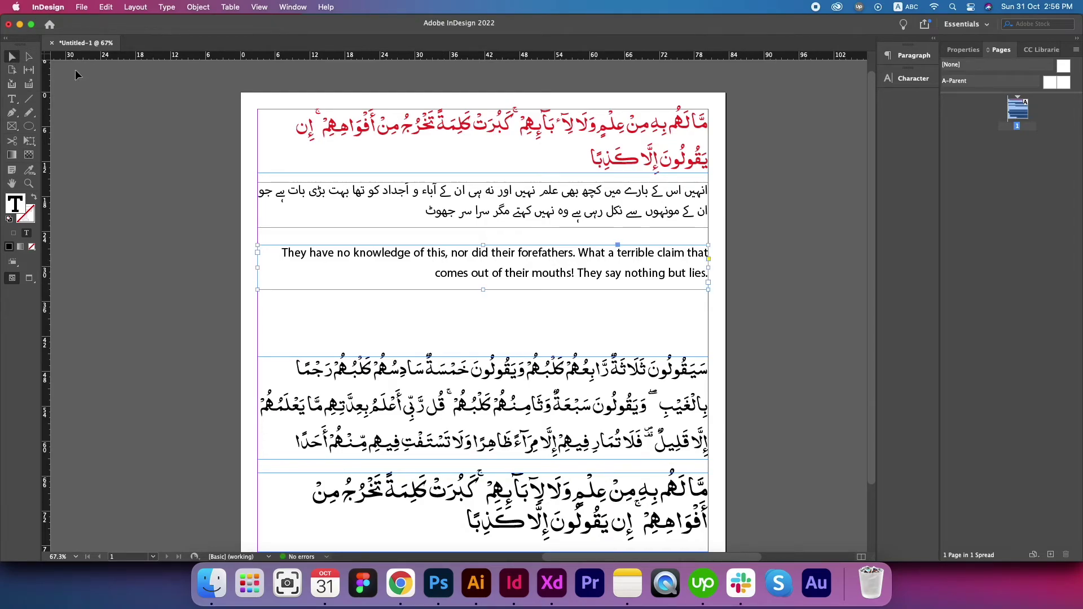
Align the English translation paragraph to the left and deselect its frame
click(905, 59)
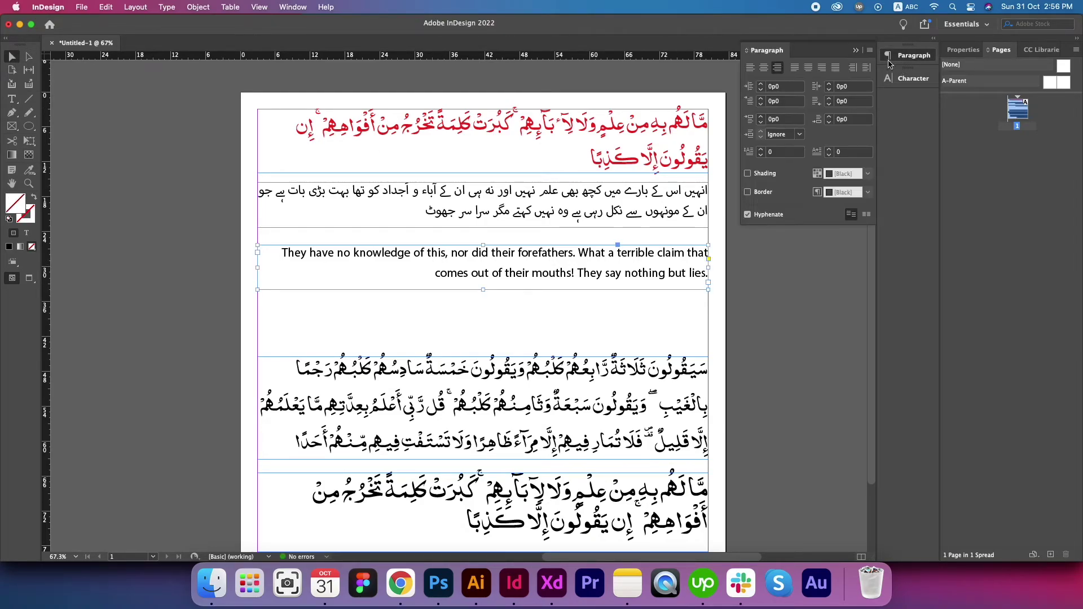
click(753, 69)
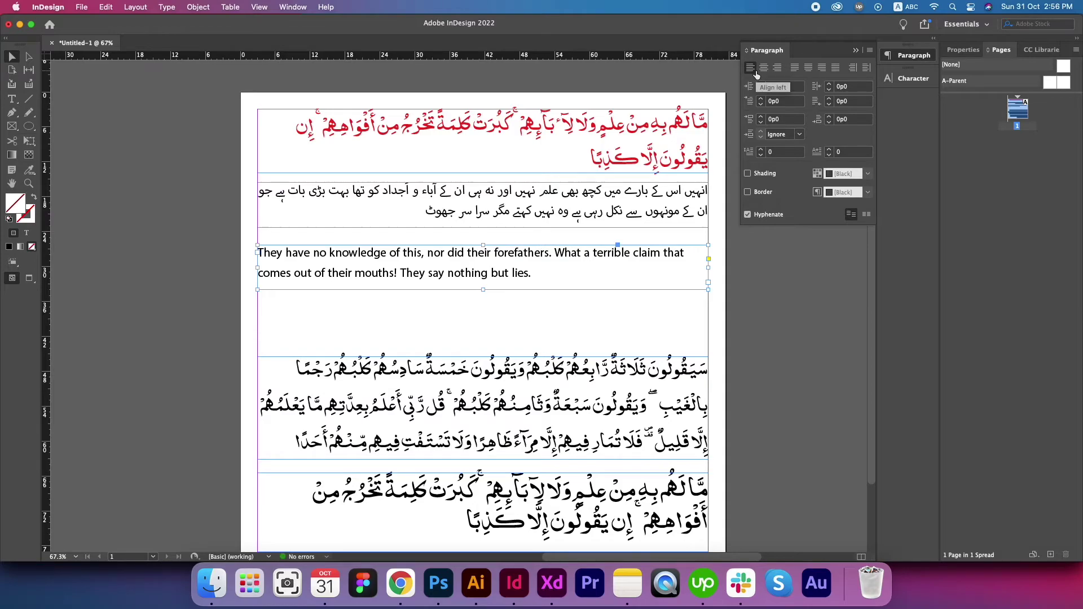
click(128, 147)
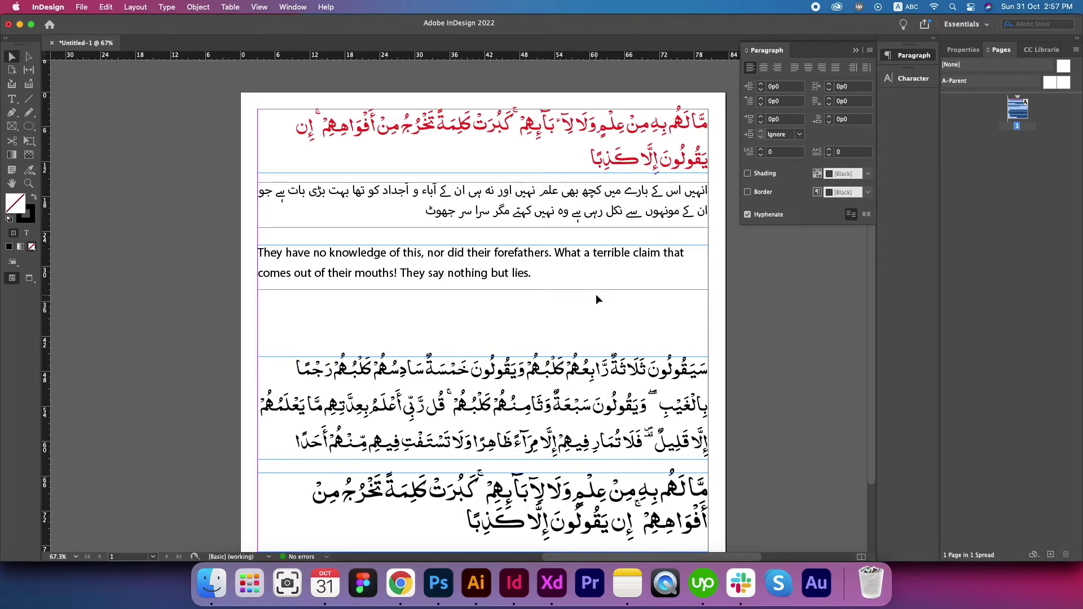
click(401, 583)
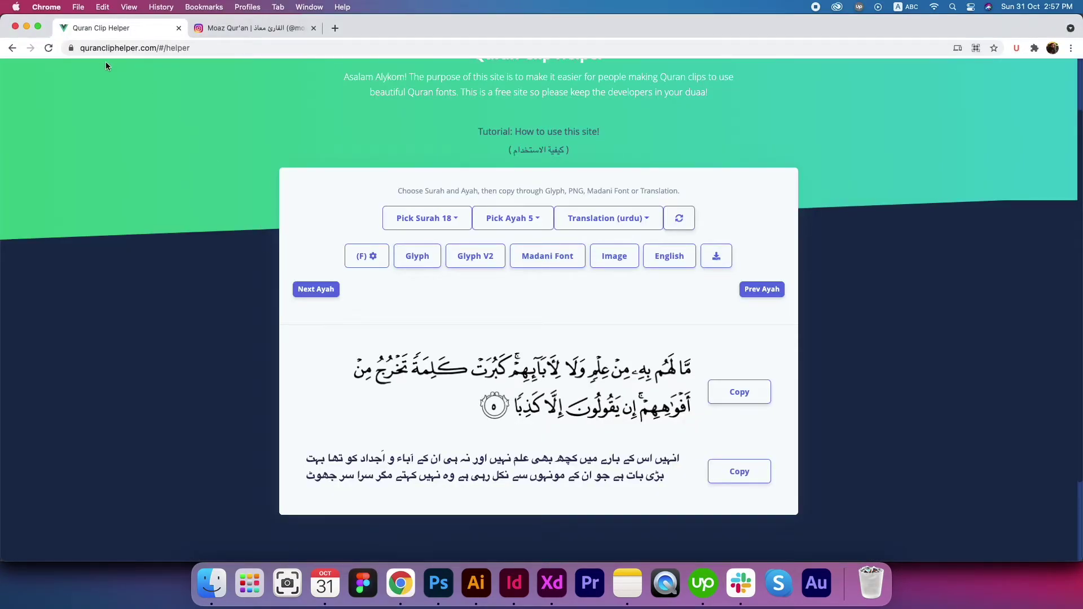
click(512, 578)
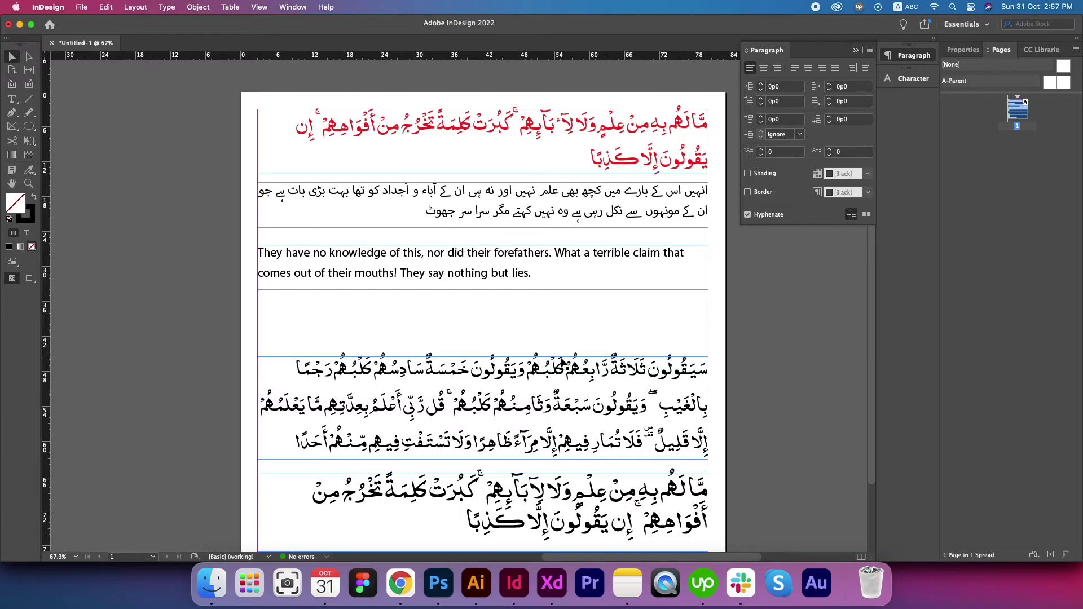
click(438, 583)
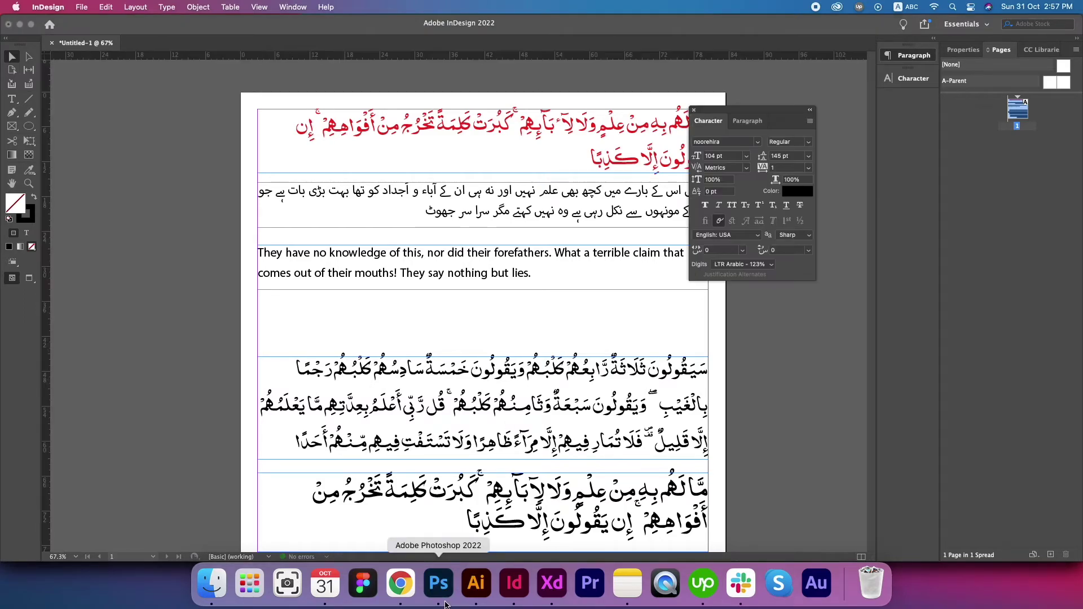
Switch to Illustrator, examine the verse's letterforms and diacritics up close, and return to Quran-Clip Helper in Chrome
click(477, 587)
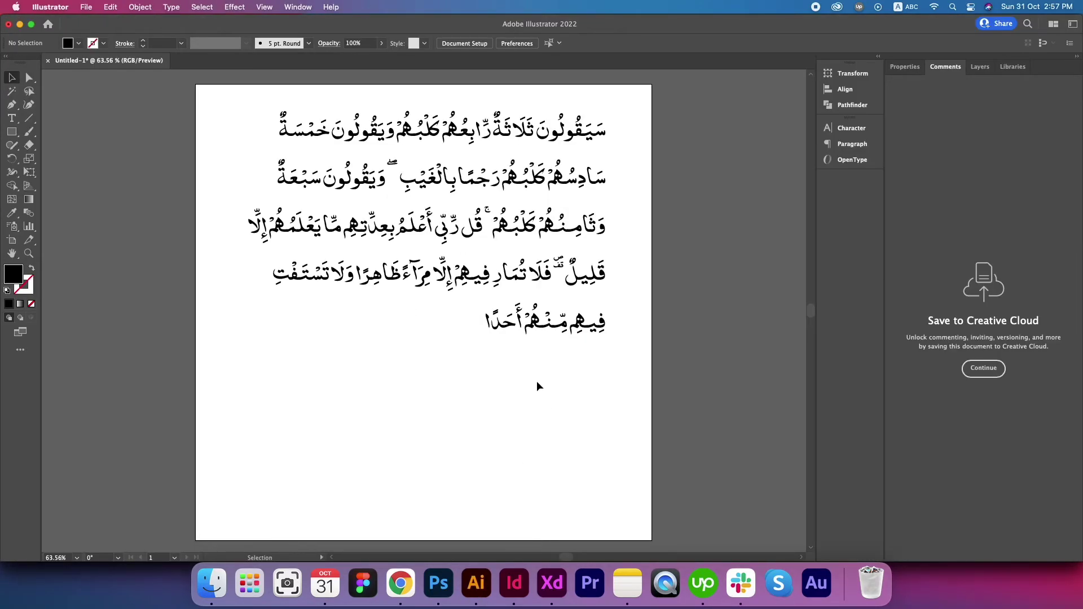
scroll(449, 244, up, 3)
scroll(448, 245, down, 3)
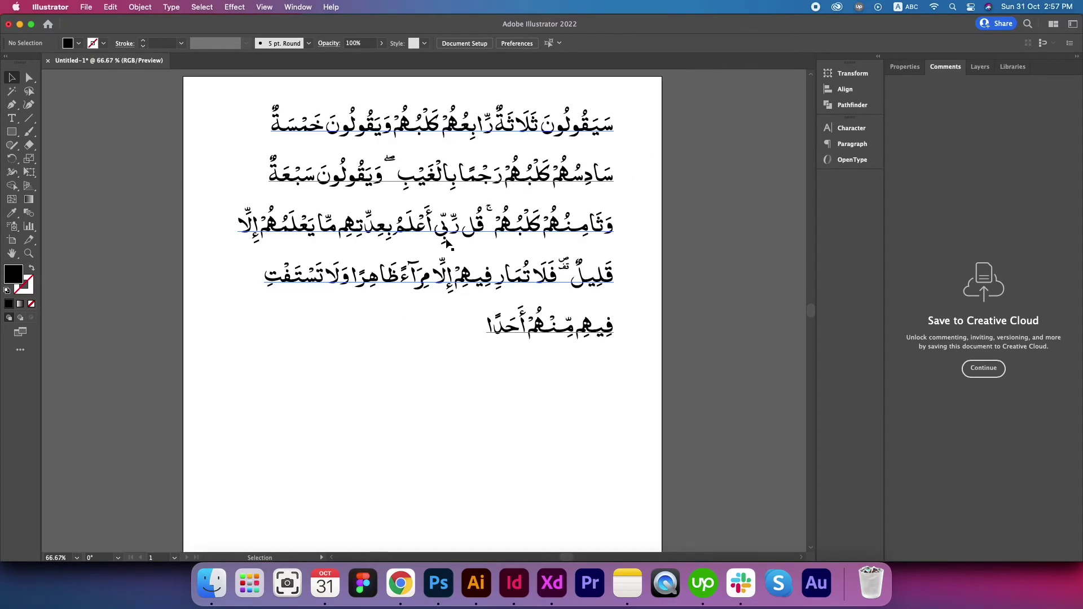
scroll(448, 245, up, 3)
scroll(443, 333, up, 2)
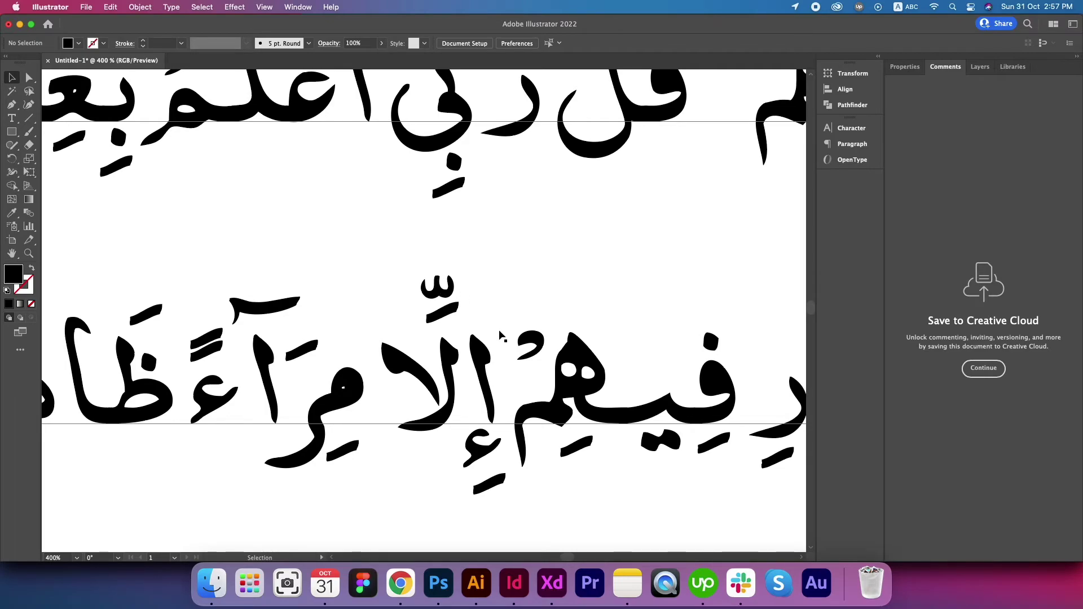
alt+scroll(500, 390, down, 3)
click(401, 584)
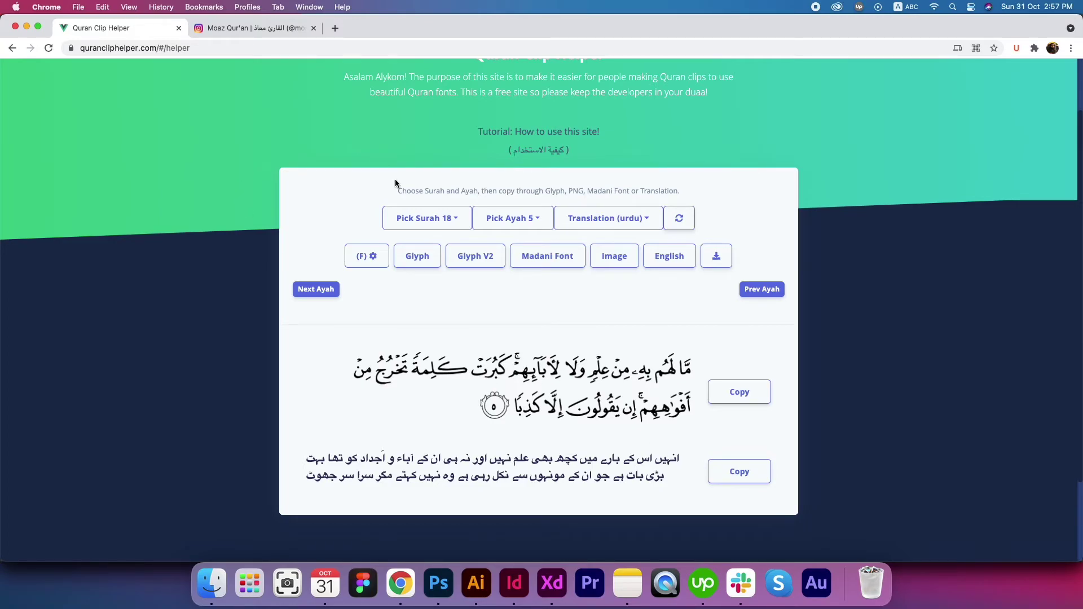
Switch through Illustrator and InDesign to Photoshop, examining the Arabic and Urdu letterforms up close in InDesign and Photoshop
click(480, 583)
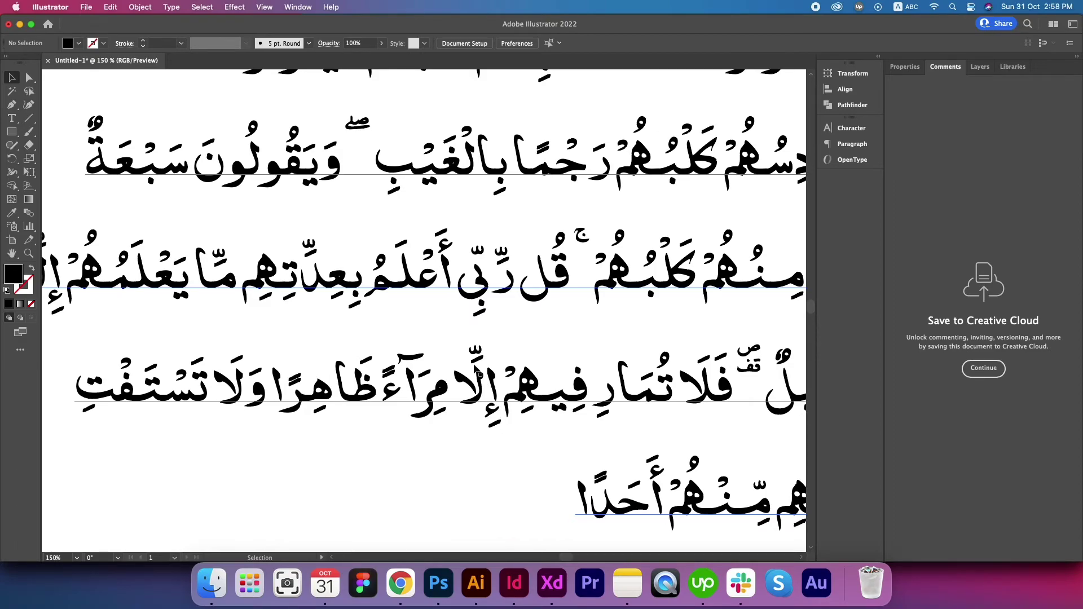
click(509, 584)
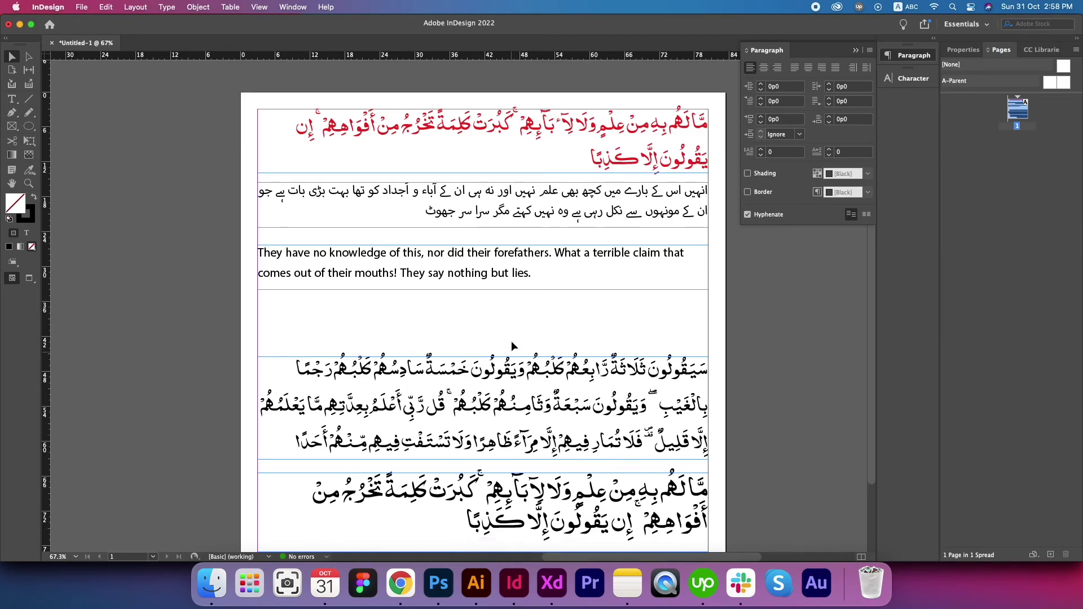
scroll(647, 154, up, 5)
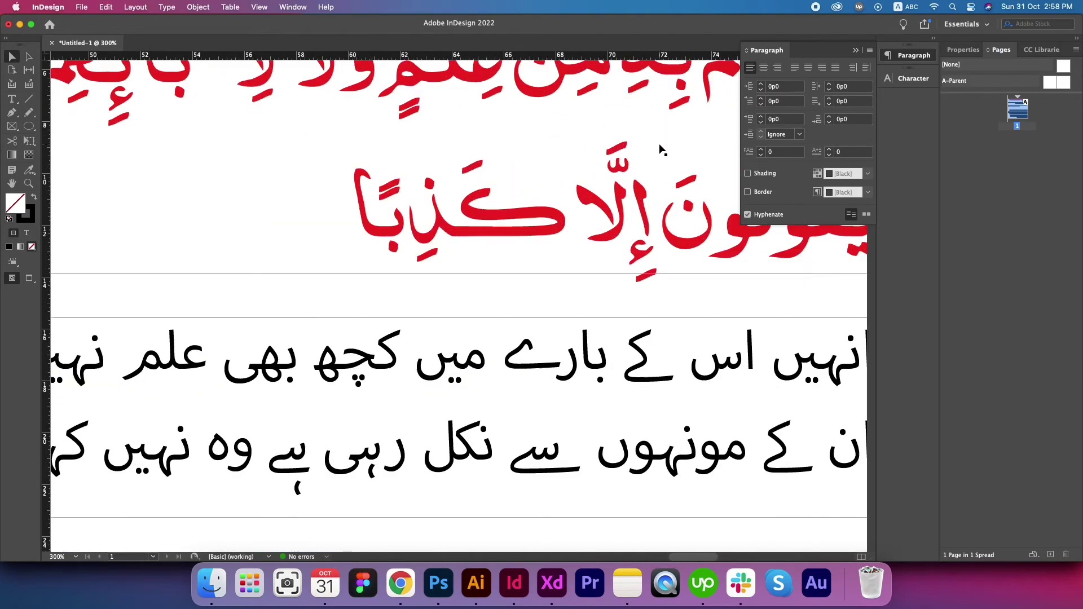
click(439, 584)
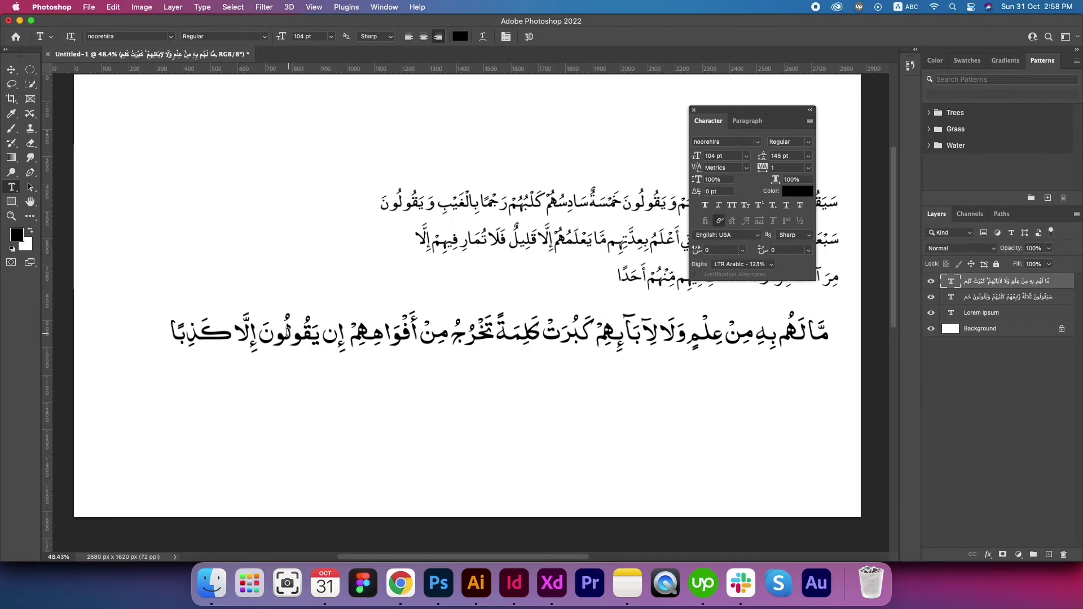
scroll(240, 322, up, 5)
scroll(243, 327, down, 5)
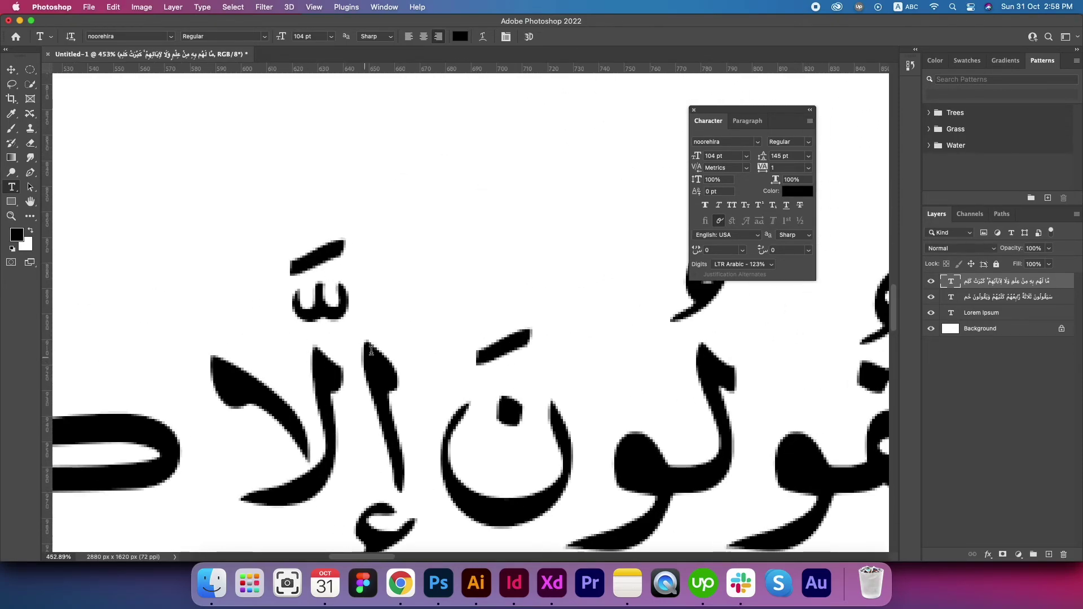
scroll(375, 346, down, 4)
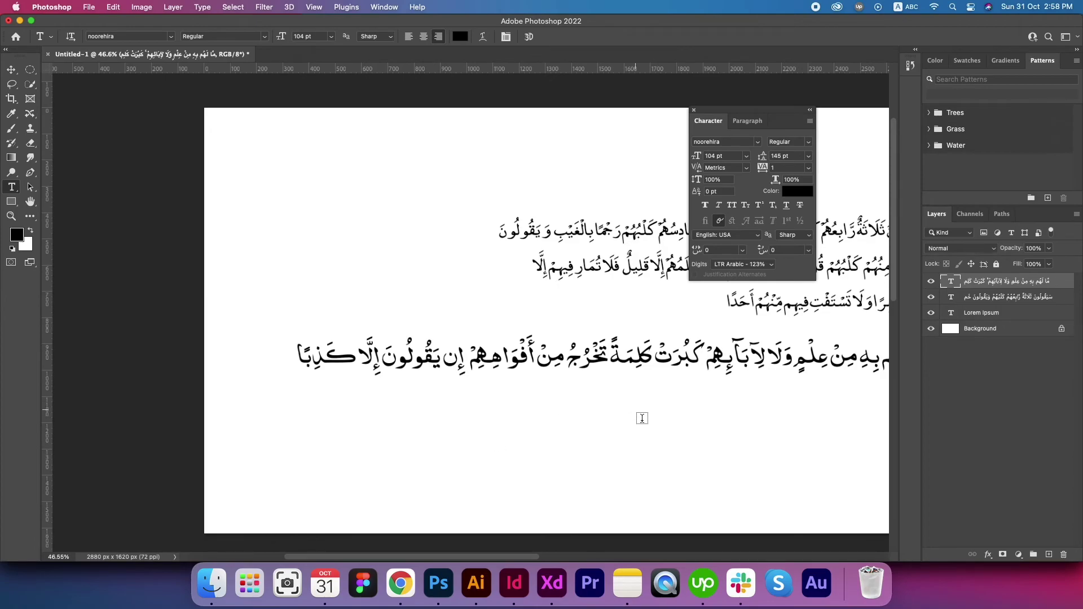
Close the character settings and recolour the word مِنْ in Photoshop's lower verse to the pinkish red #ec3c5d
click(694, 111)
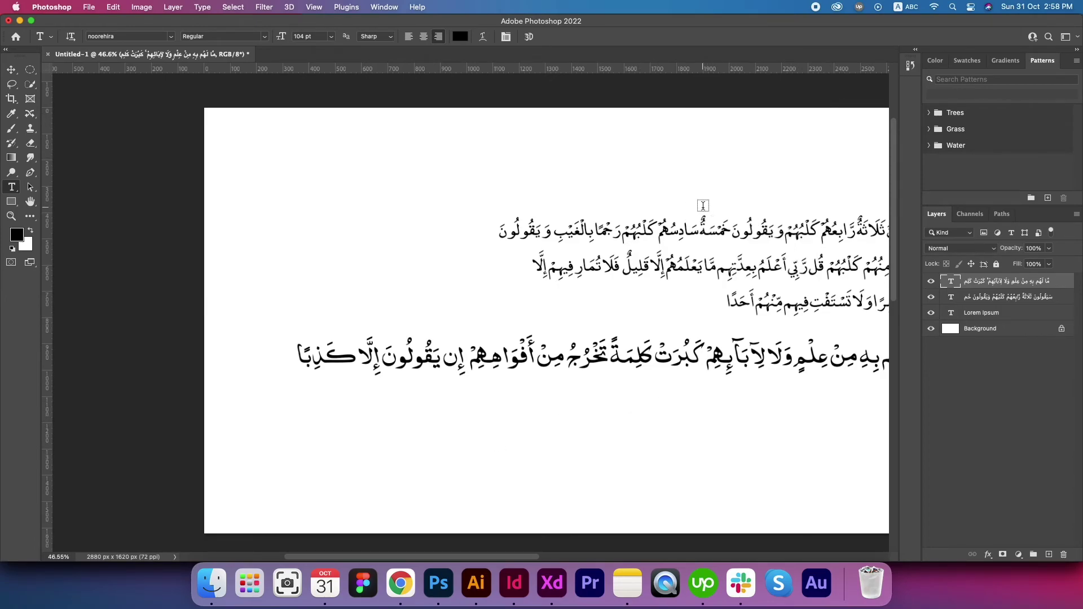
click(11, 69)
drag(670, 189, 553, 195)
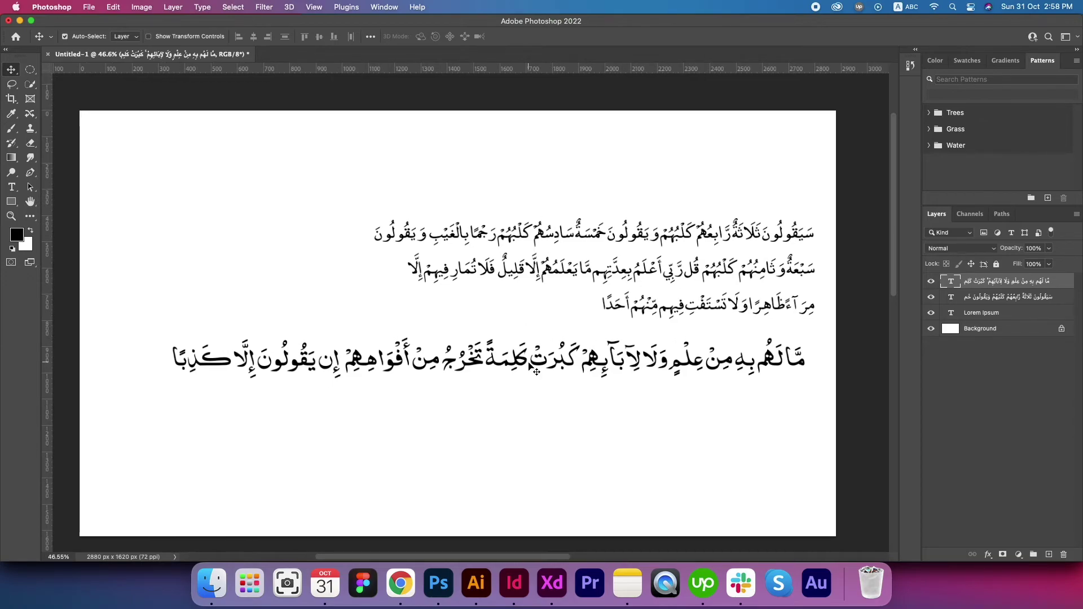
double_click(472, 356)
click(472, 356)
drag(413, 361, 437, 361)
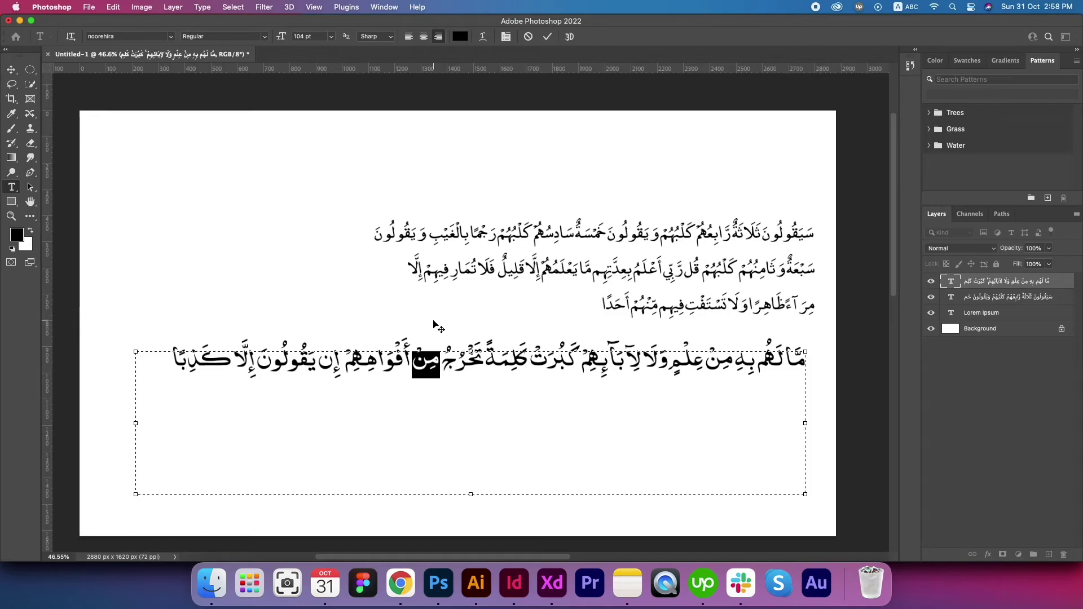
click(16, 234)
click(555, 218)
click(505, 218)
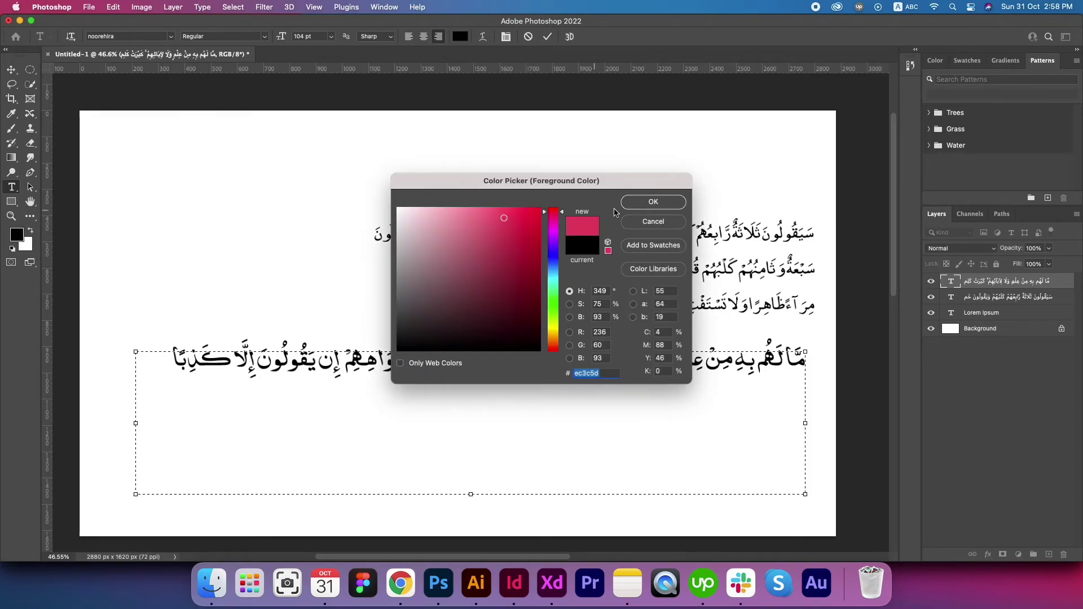
click(645, 203)
click(545, 362)
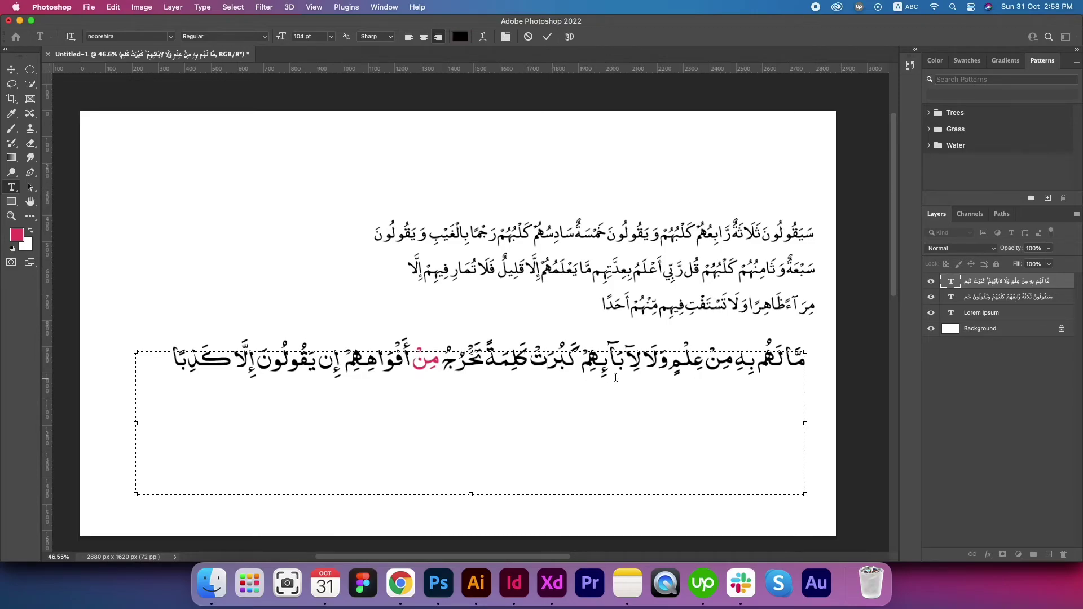
Set the font size of the pinkish red word مِنْ in the lower verse to 121 pt
drag(411, 361, 438, 356)
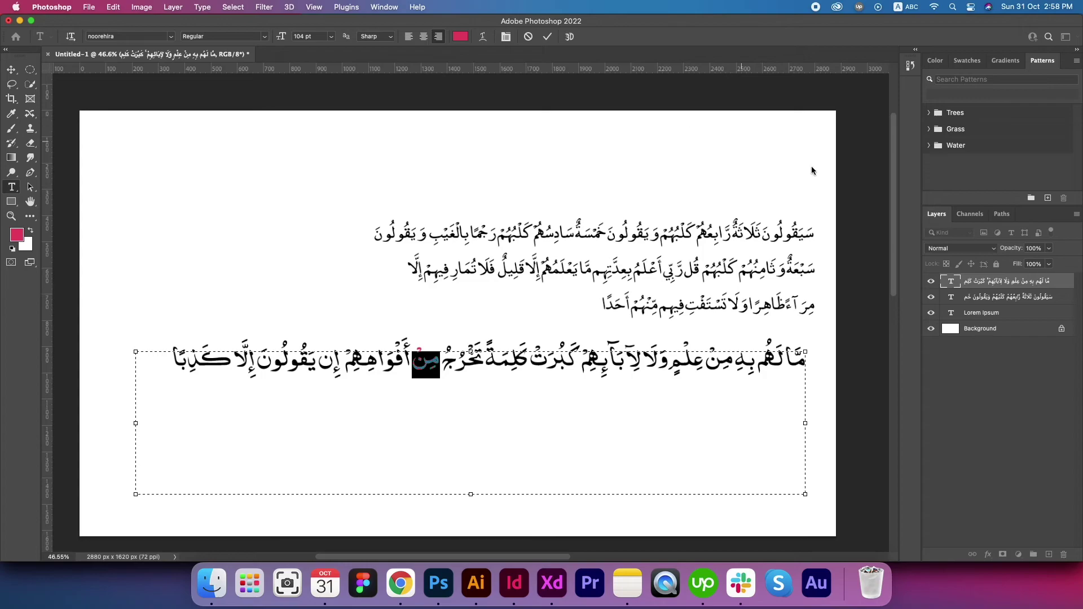
click(377, 6)
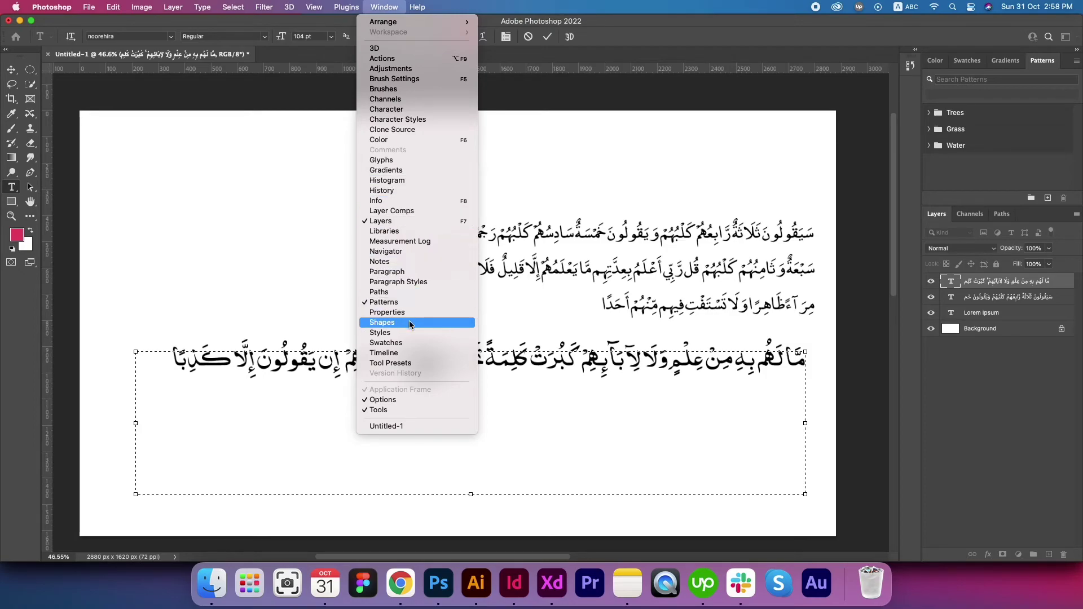
click(393, 110)
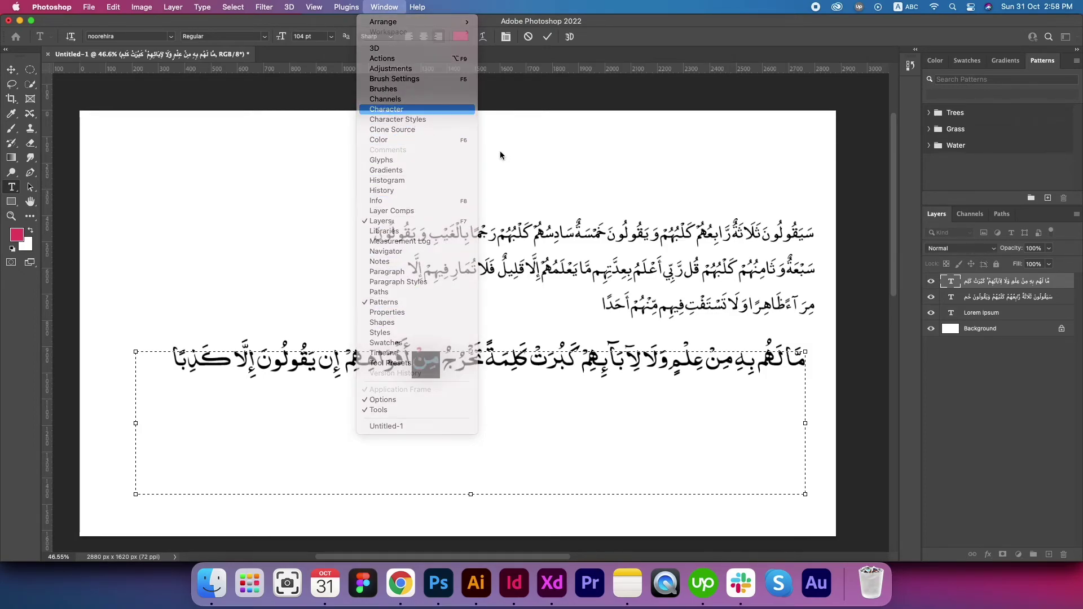
click(724, 157)
scroll(724, 157, up, 14)
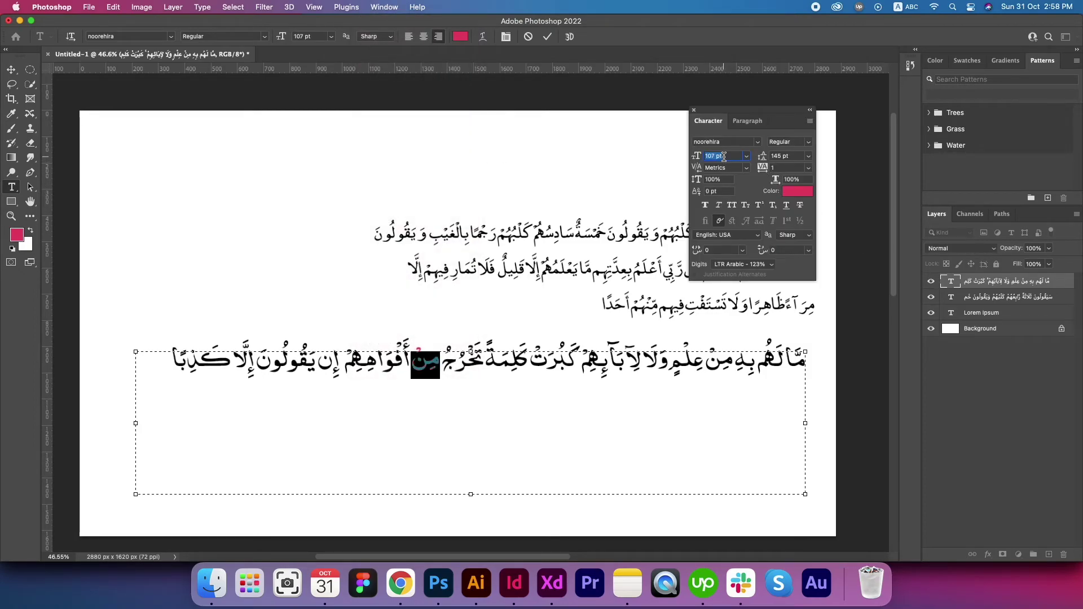
scroll(724, 157, up, 4)
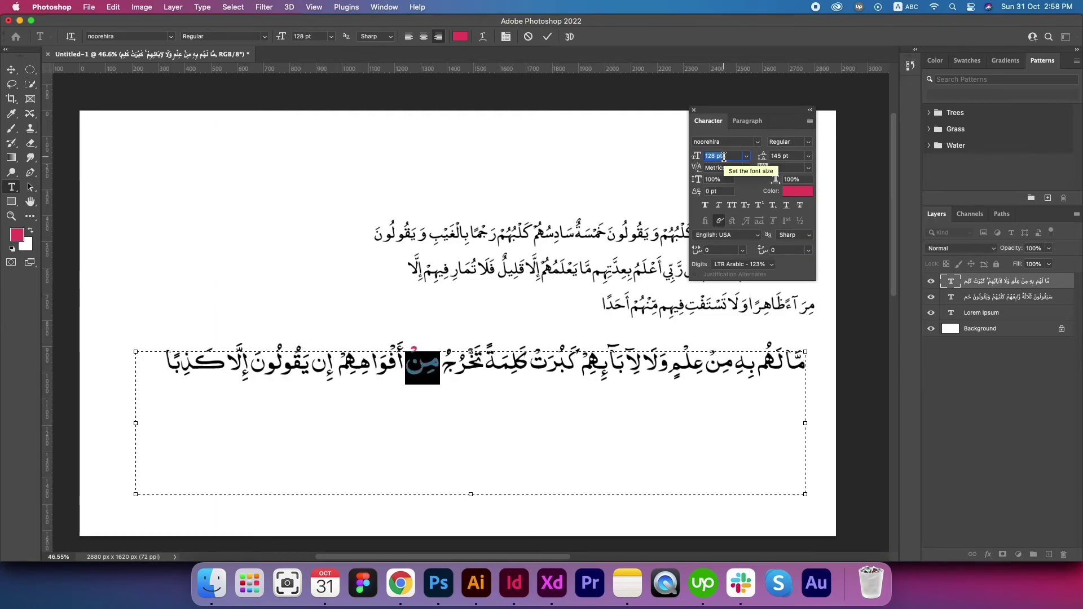
scroll(724, 157, down, 1)
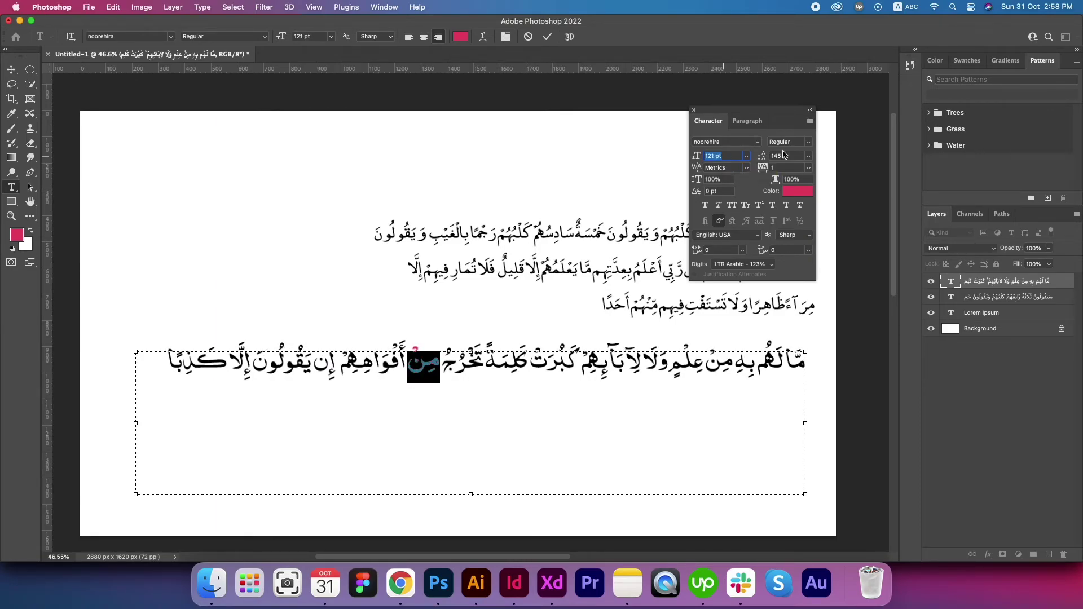
click(694, 113)
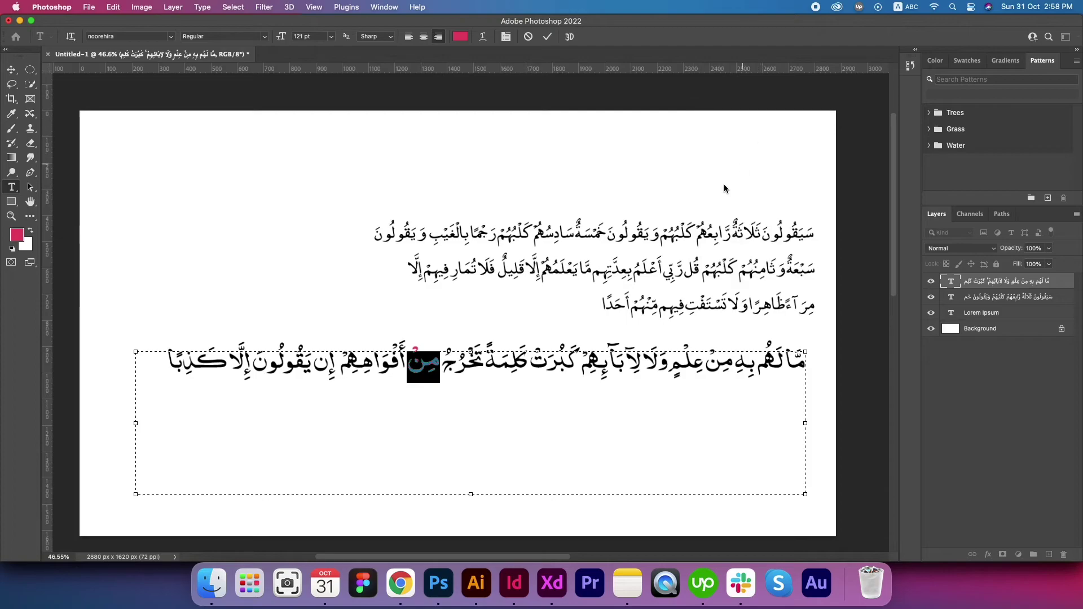
click(558, 364)
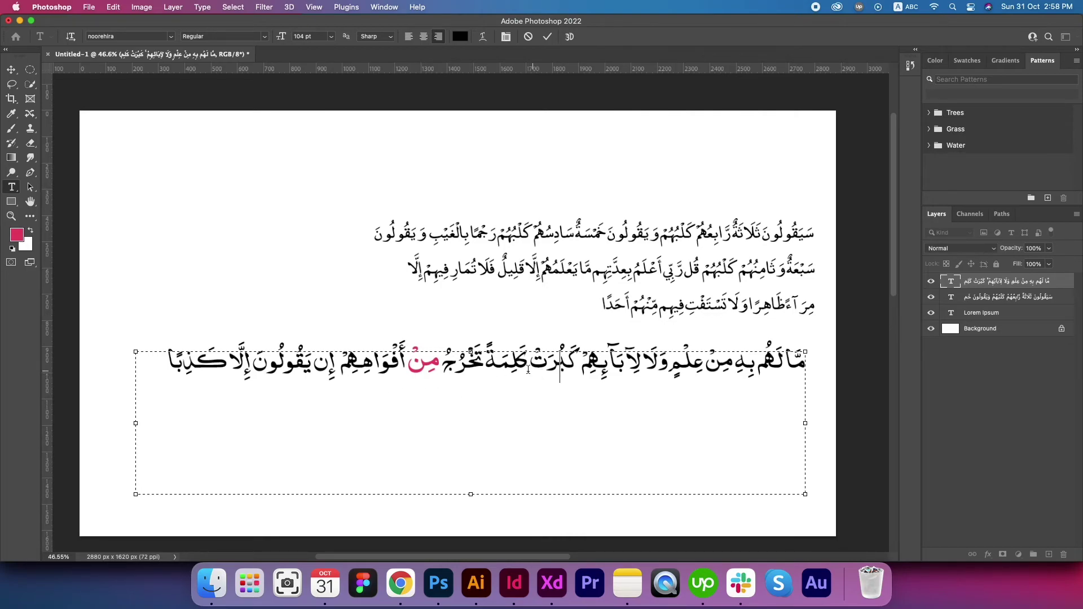
Narrow the lower verse's text box to about half its width so the text wraps onto three lines
triple_click(271, 370)
click(265, 375)
drag(136, 424, 499, 426)
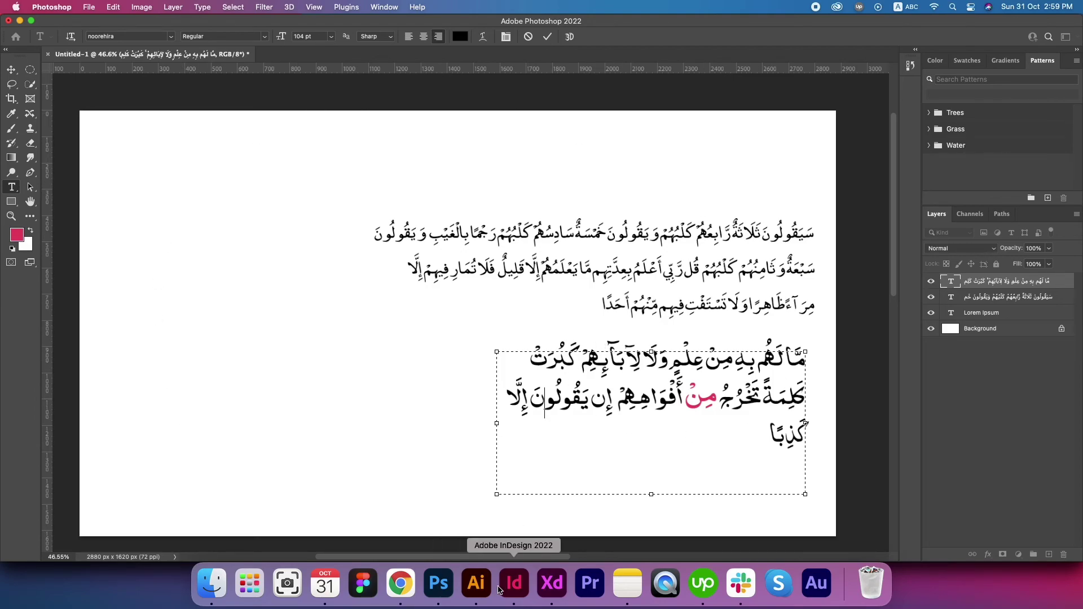
Switch to Chrome, look over the Quran-Clip Helper page and the related Instagram profile, and return to Photoshop
click(400, 582)
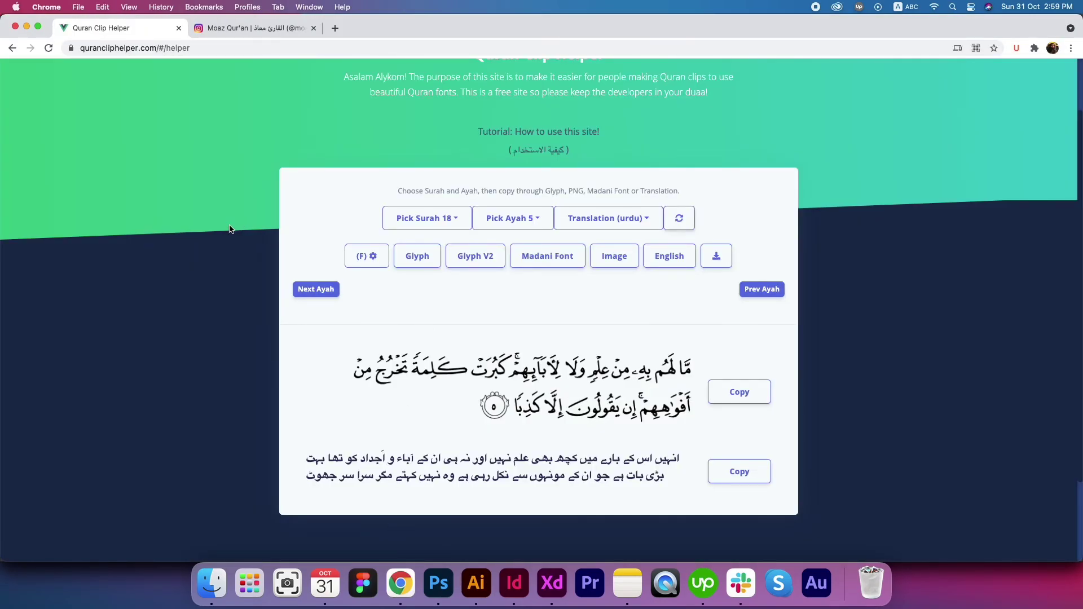
scroll(228, 225, up, 2)
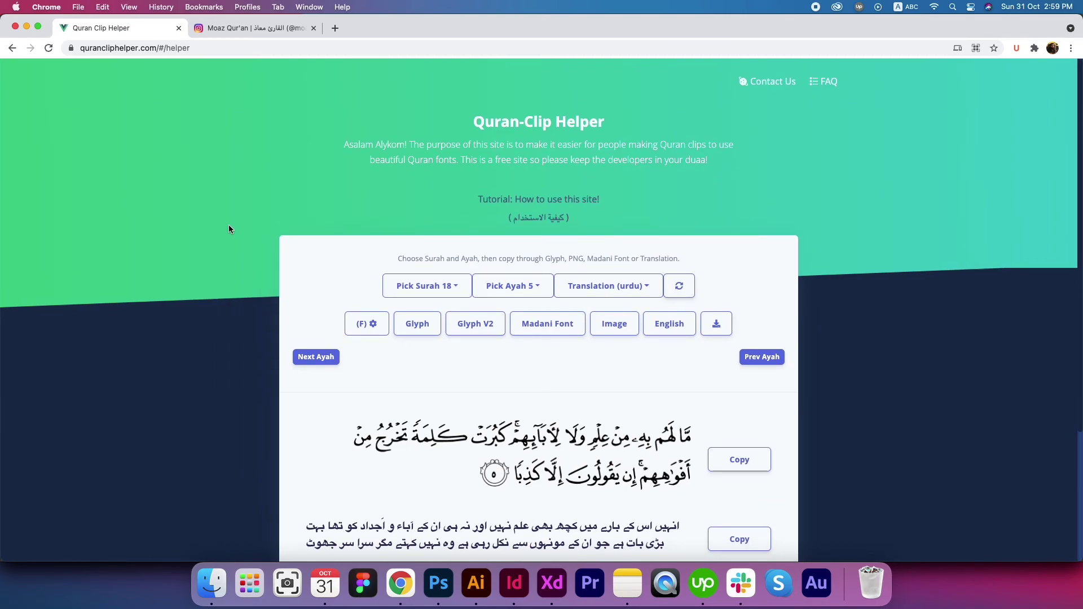
scroll(229, 223, down, 1)
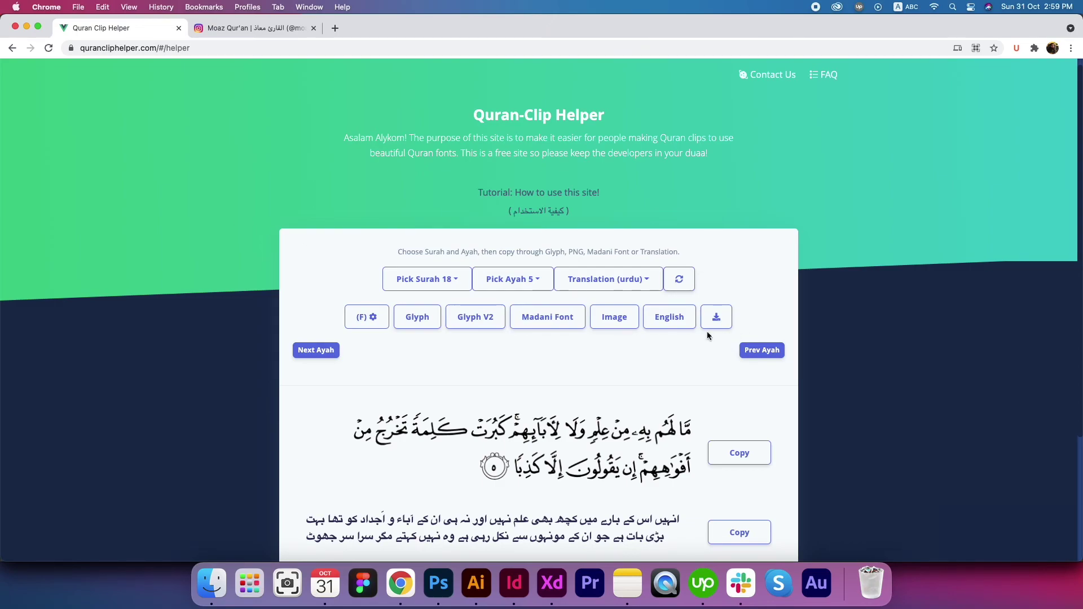
click(235, 32)
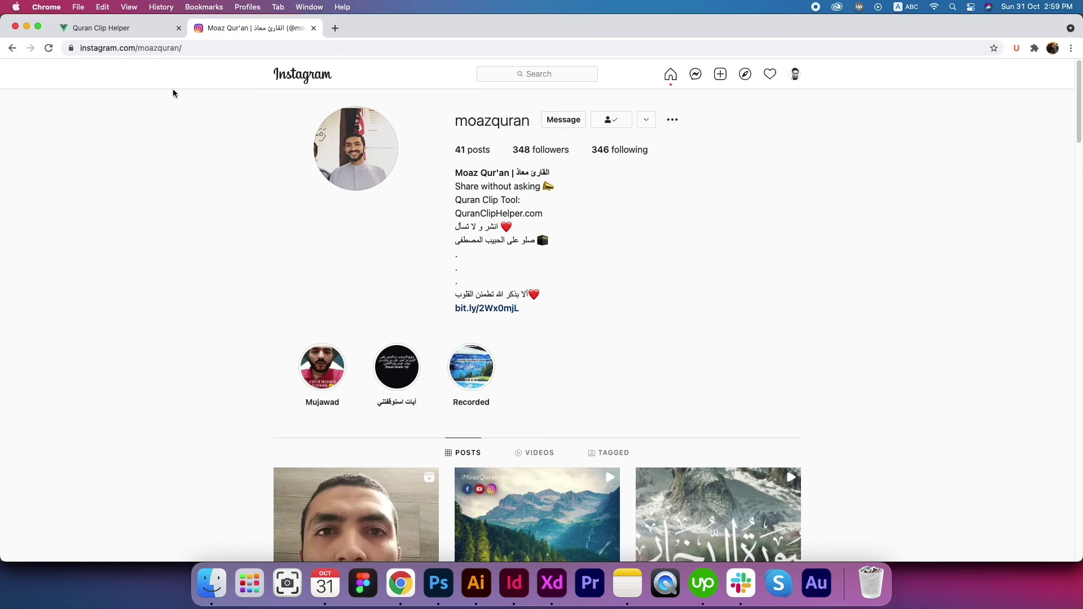
click(133, 25)
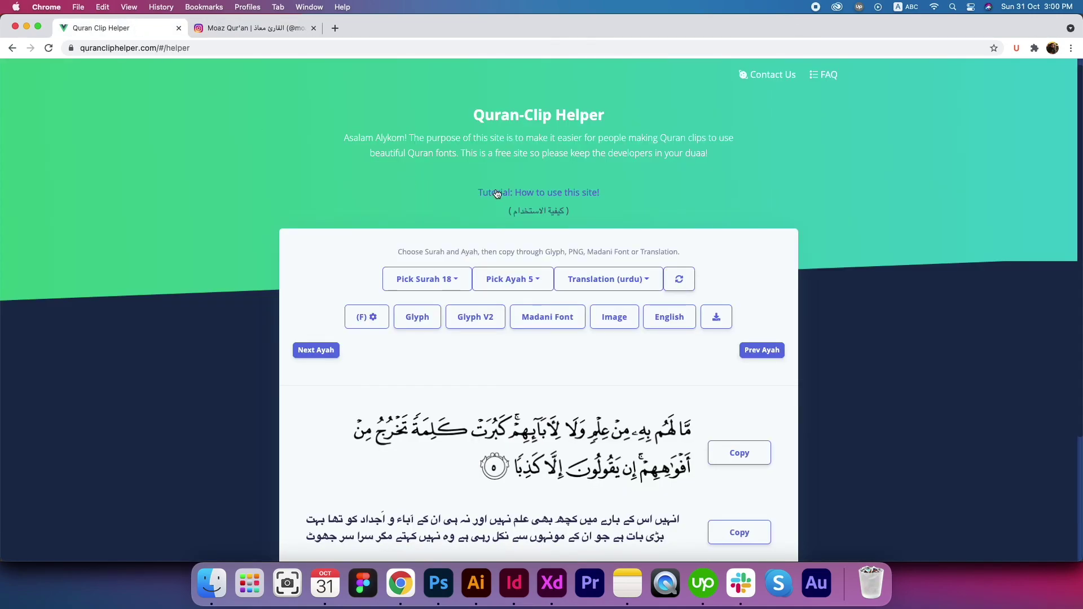
scroll(481, 302, down, 2)
scroll(481, 302, down, 2)
scroll(482, 302, up, 2)
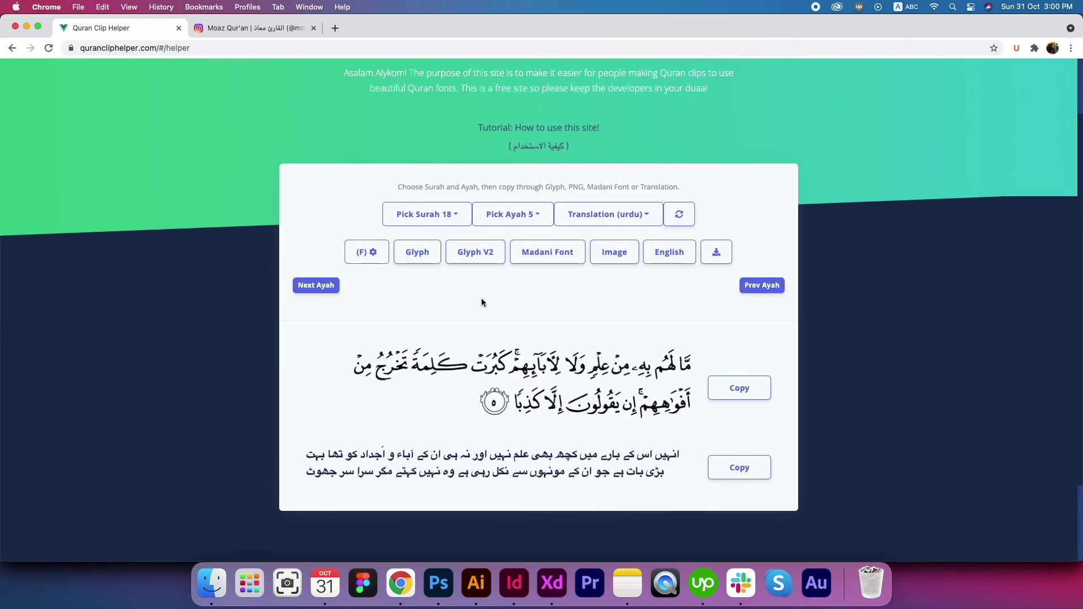
scroll(482, 301, up, 2)
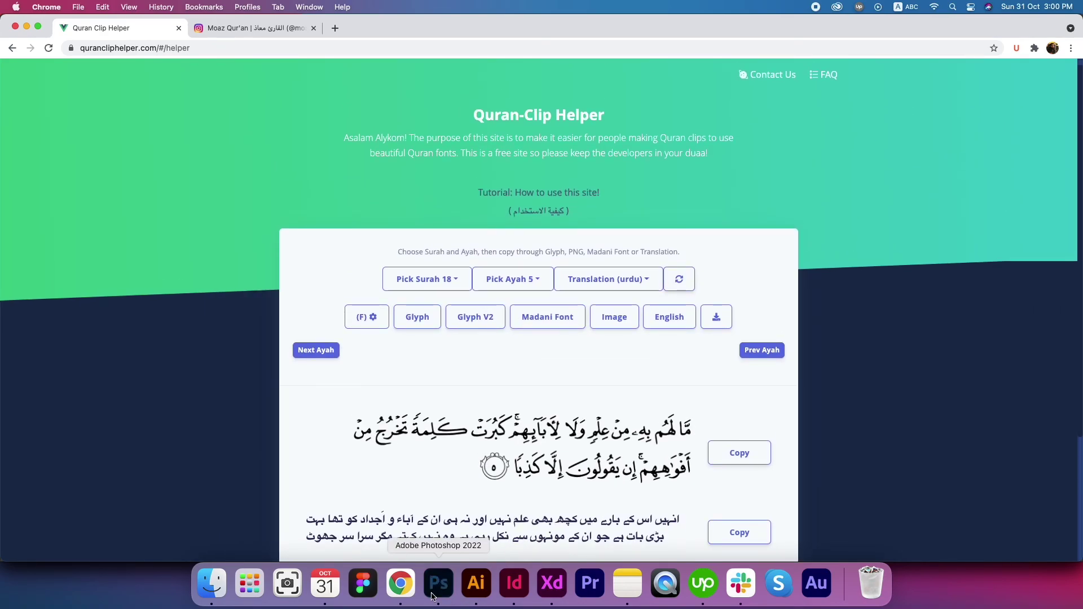
click(439, 583)
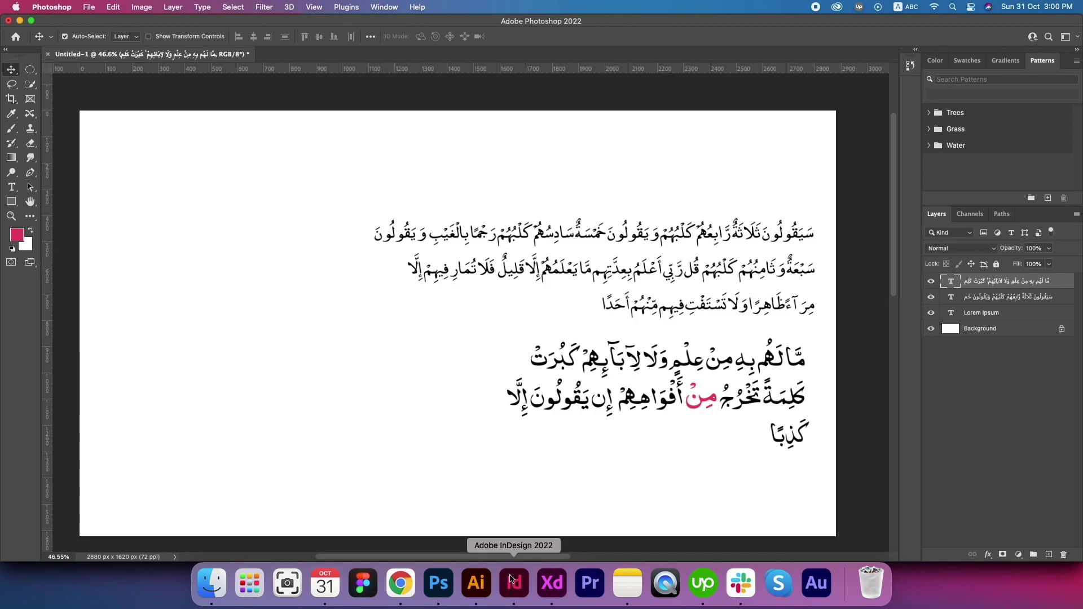